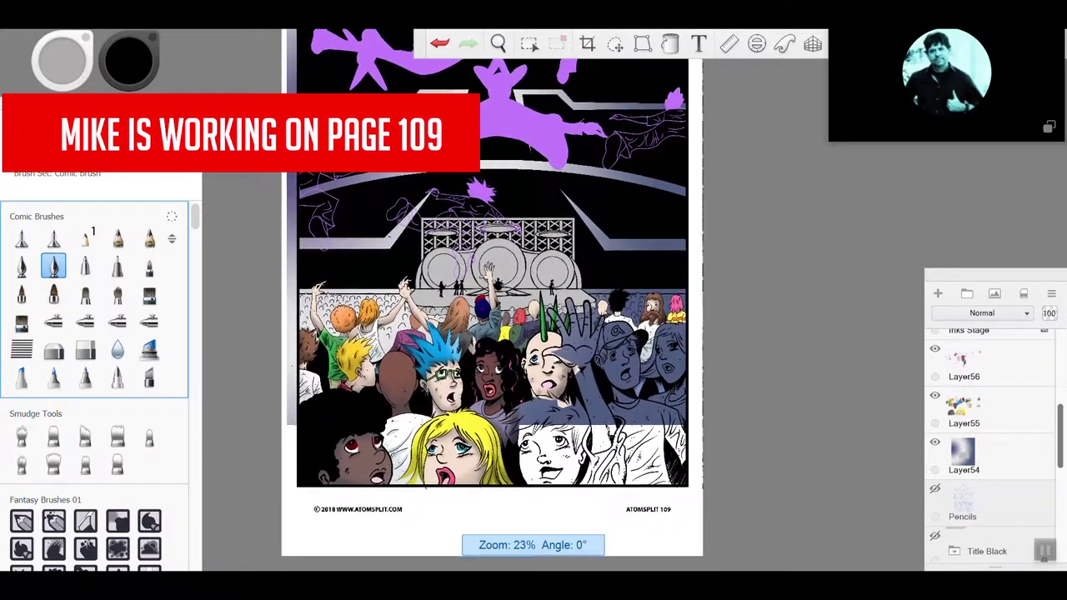
scroll(374, 221, up, 2)
scroll(503, 315, down, 1)
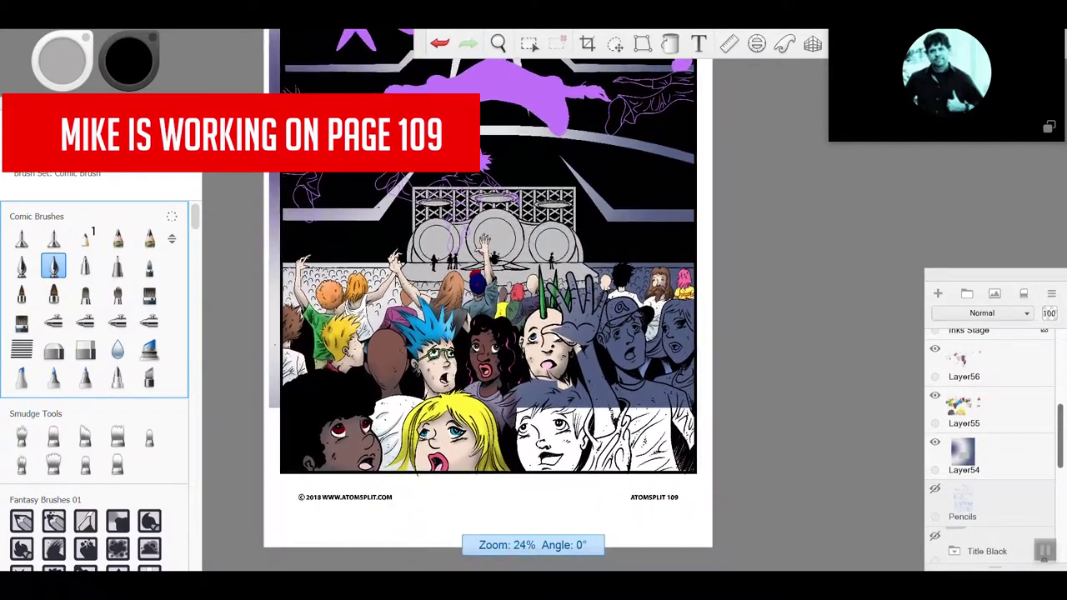
scroll(503, 315, up, 1)
scroll(503, 315, down, 1)
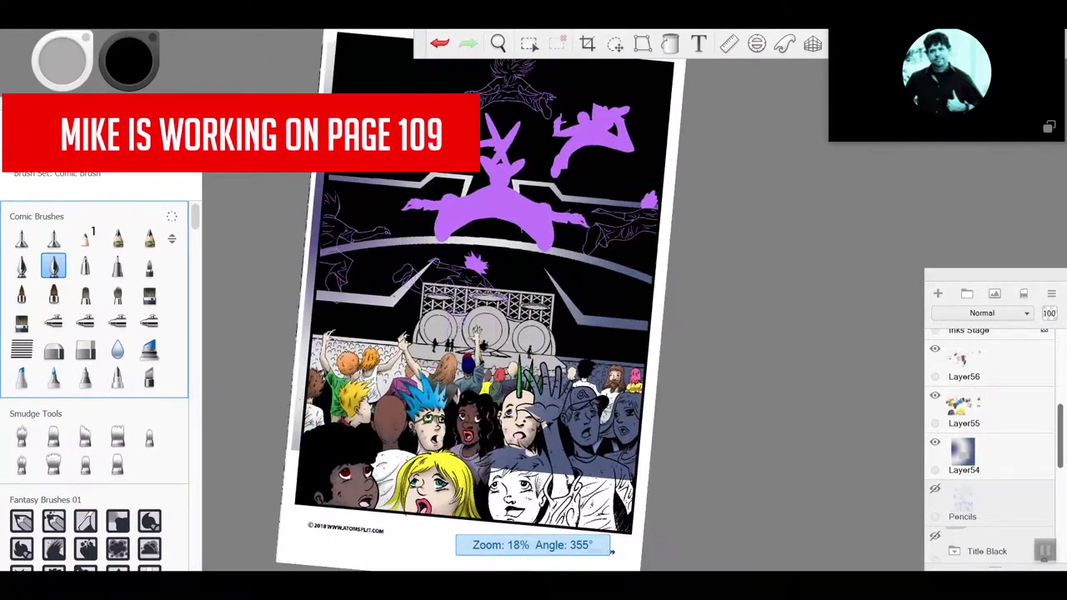
scroll(502, 315, up, 3)
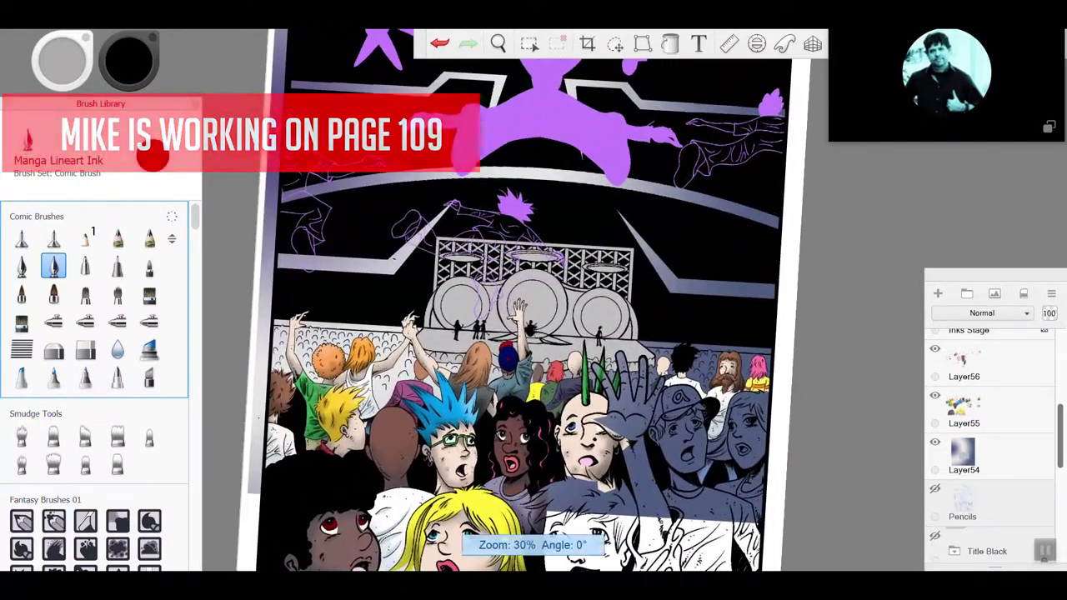
scroll(503, 315, down, 2)
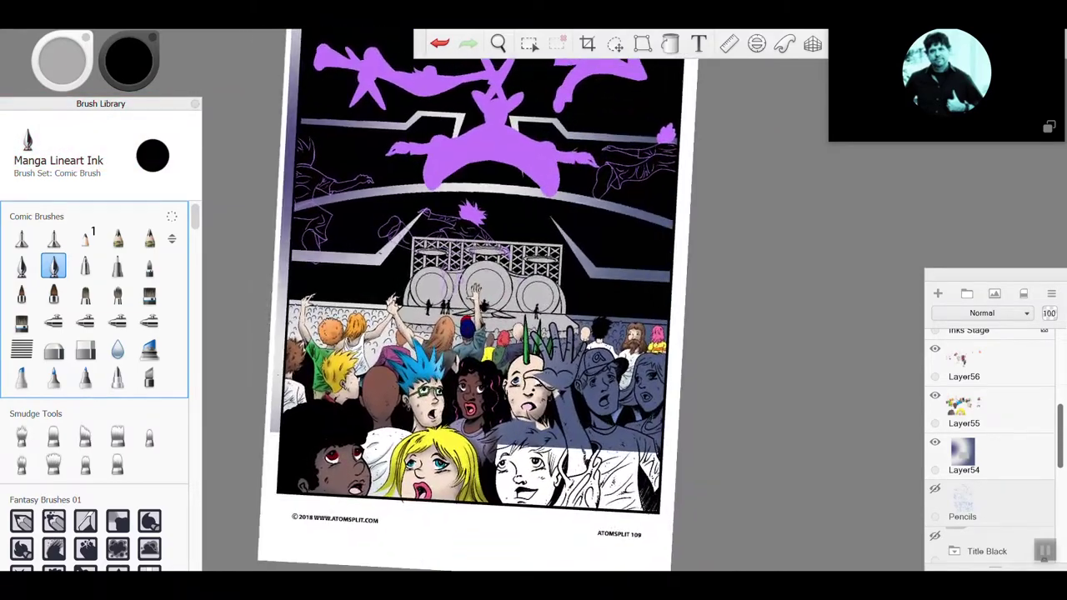
scroll(484, 308, down, 1)
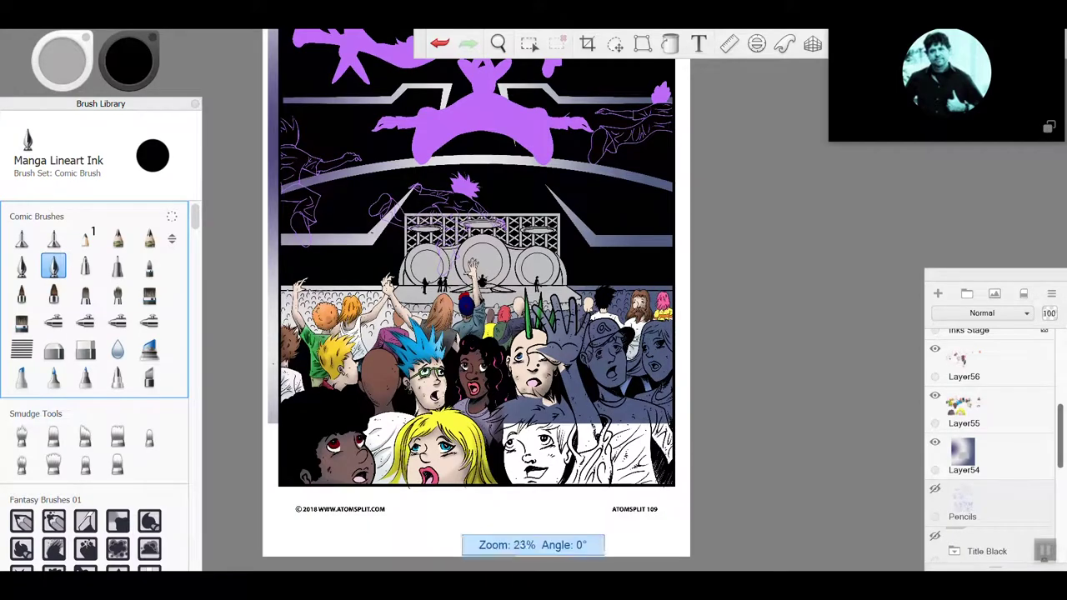
scroll(479, 321, up, 3)
scroll(479, 321, down, 2)
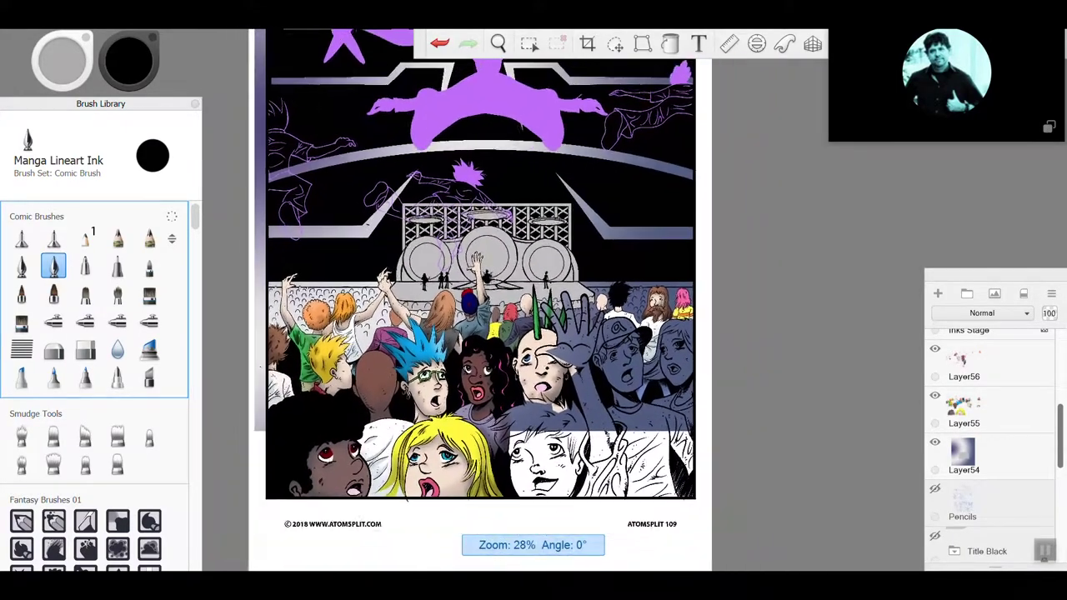
scroll(467, 300, down, 2)
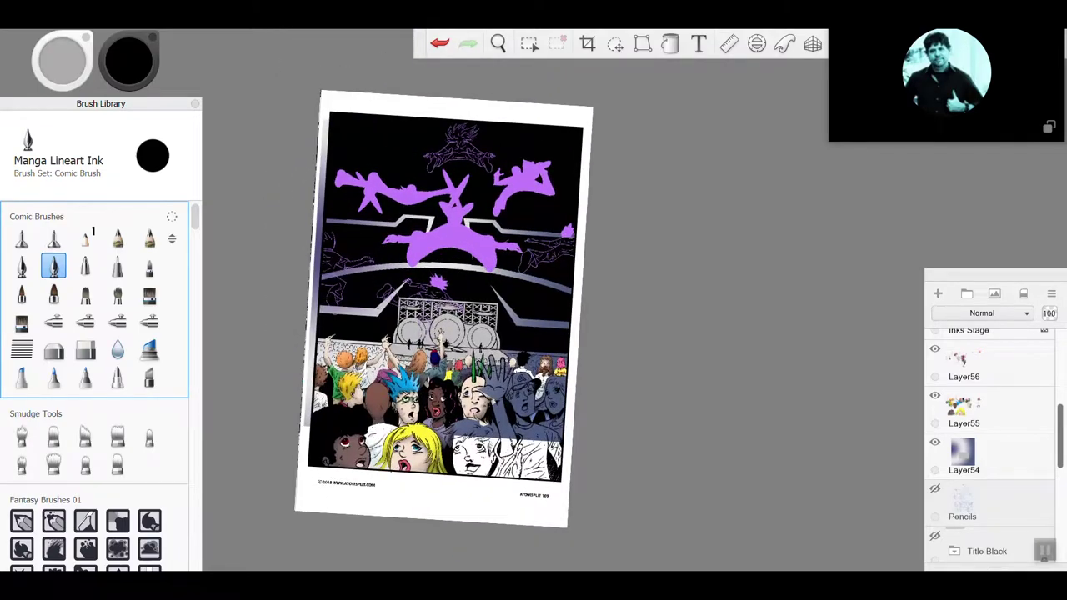
scroll(455, 333, up, 4)
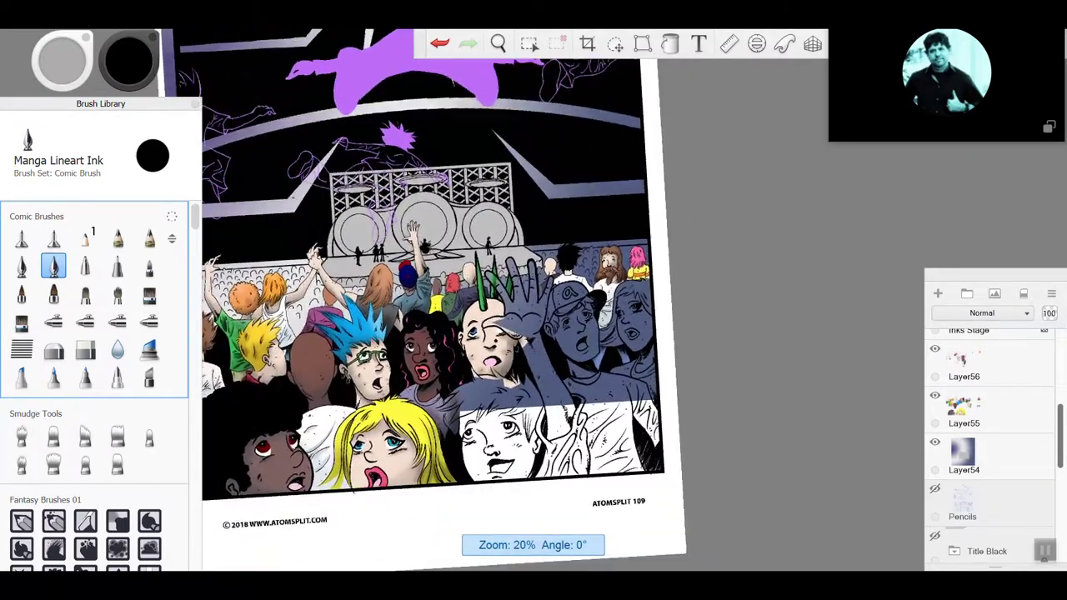
scroll(442, 300, up, 3)
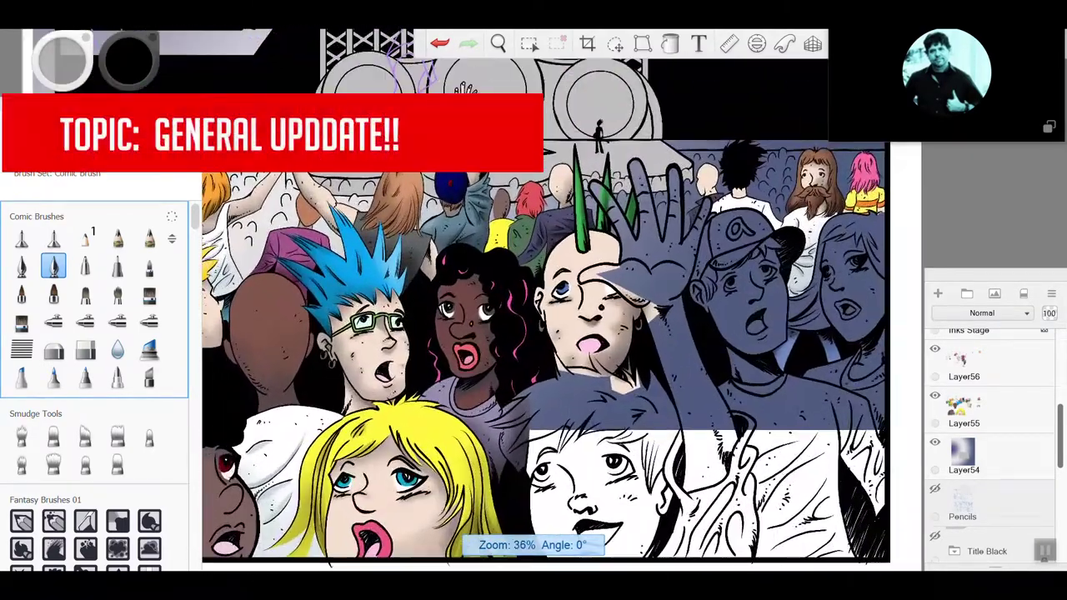
scroll(500, 410, up, 5)
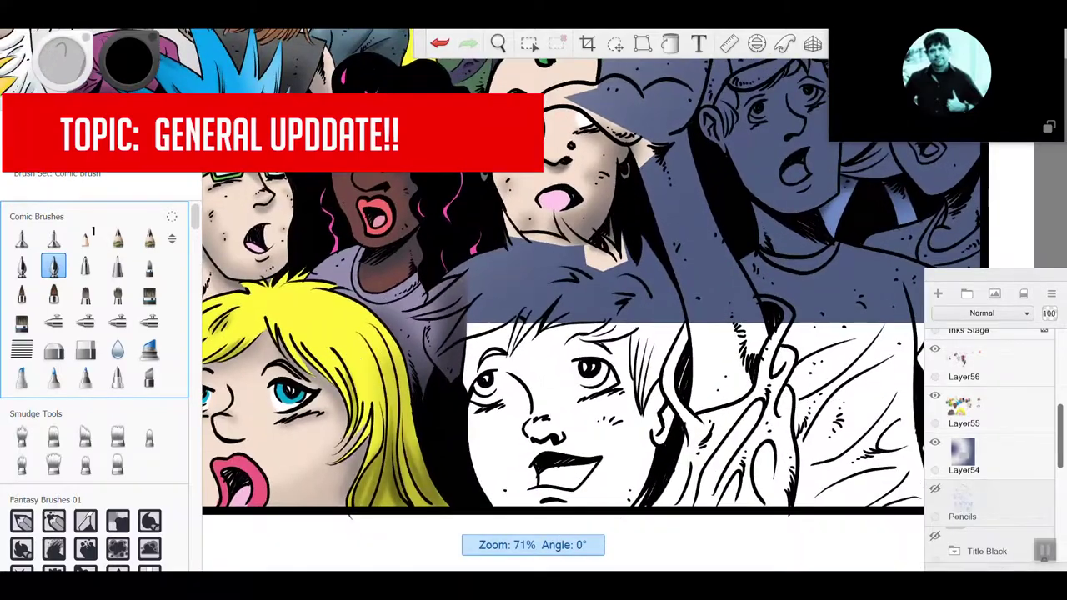
scroll(563, 333, down, 2)
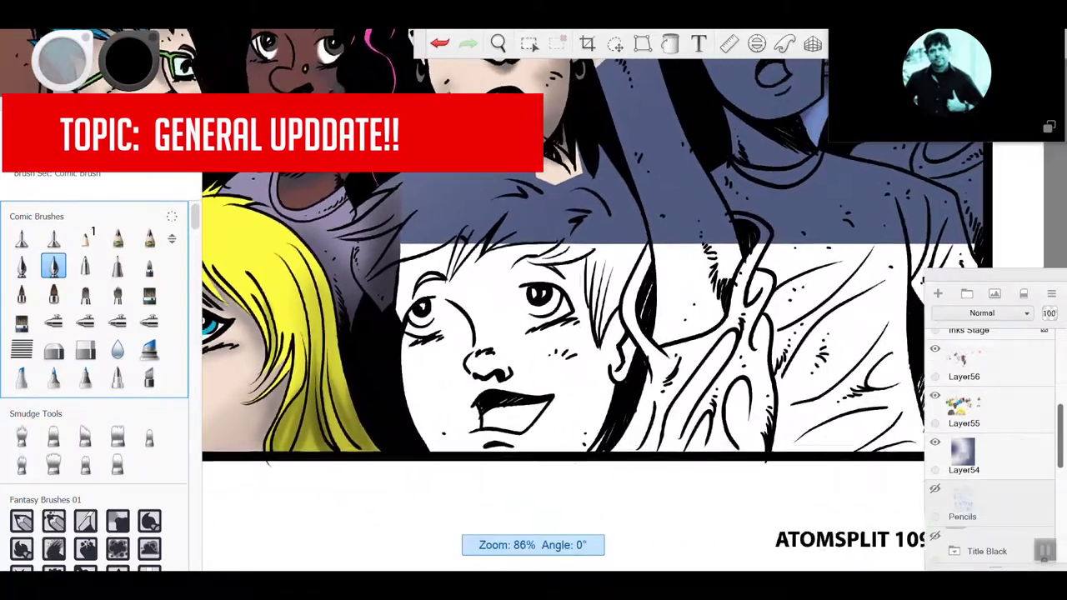
click(128, 61)
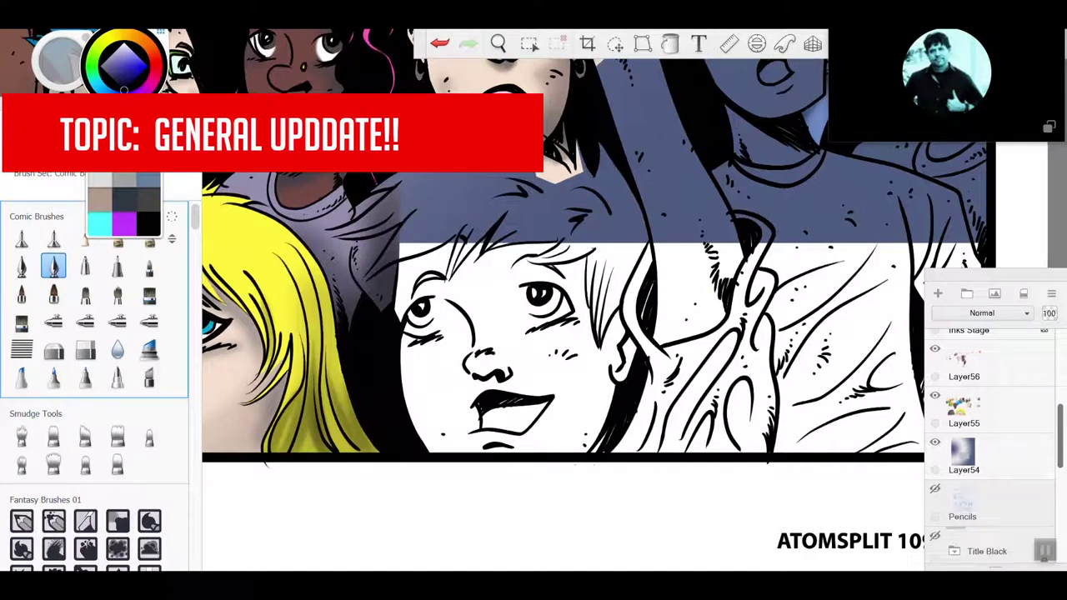
scroll(466, 359, down, 5)
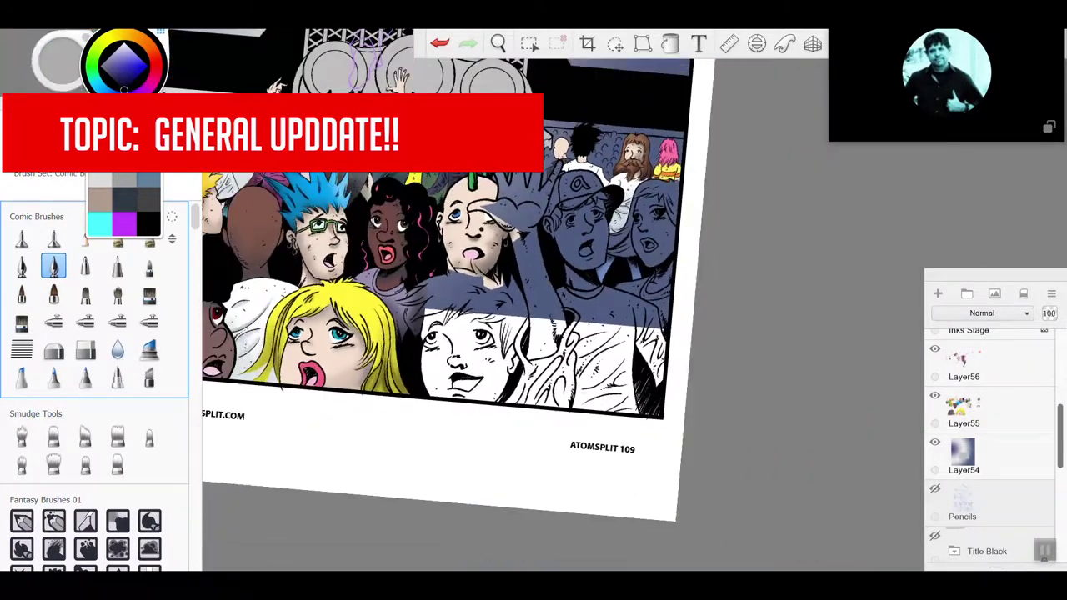
scroll(483, 316, down, 5)
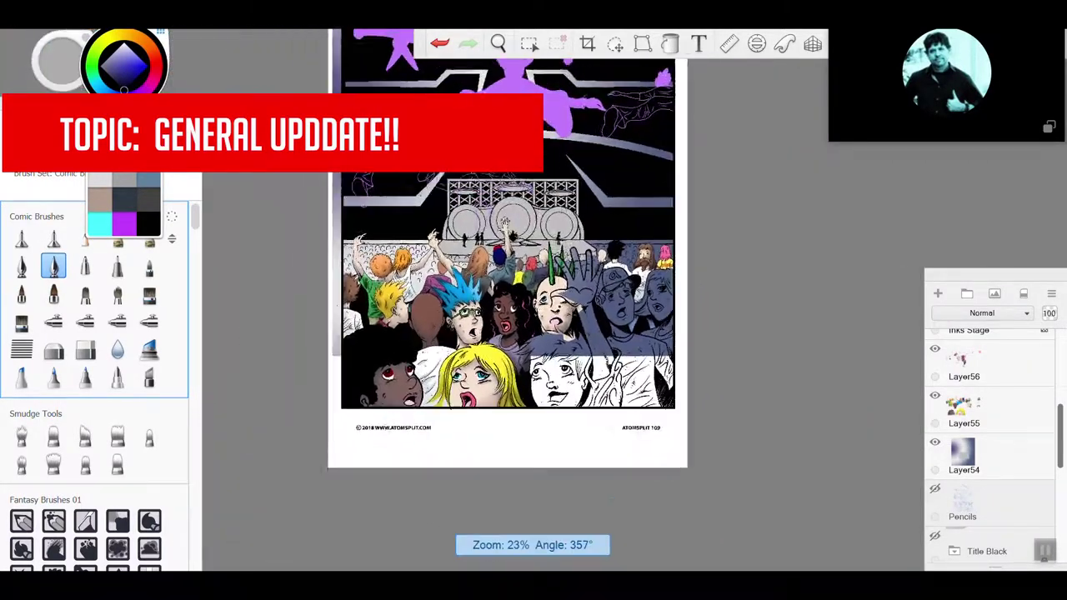
Step: Move the layer list up and hide Layer54, Layer55, Layer56, Inks Stage and Inks Crowd to expose the reference palette
drag(947, 281, 948, 155)
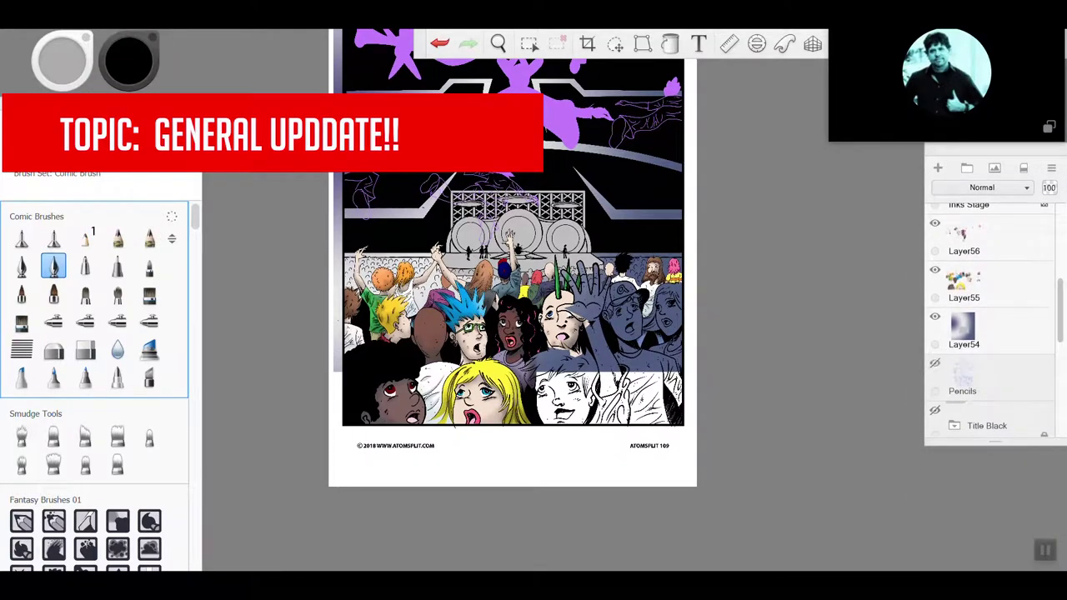
click(935, 316)
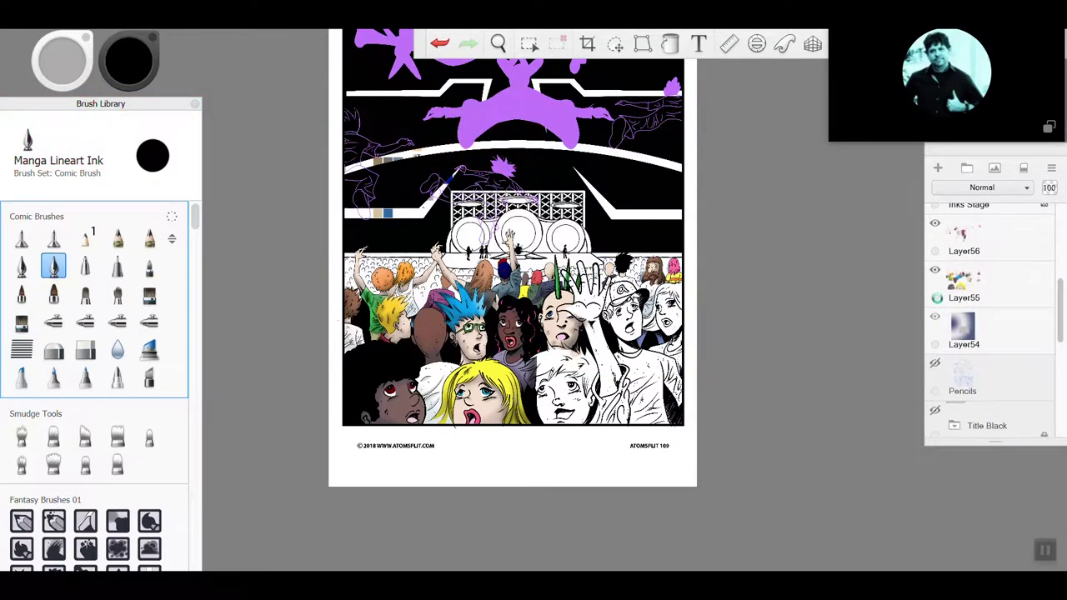
click(934, 270)
click(935, 223)
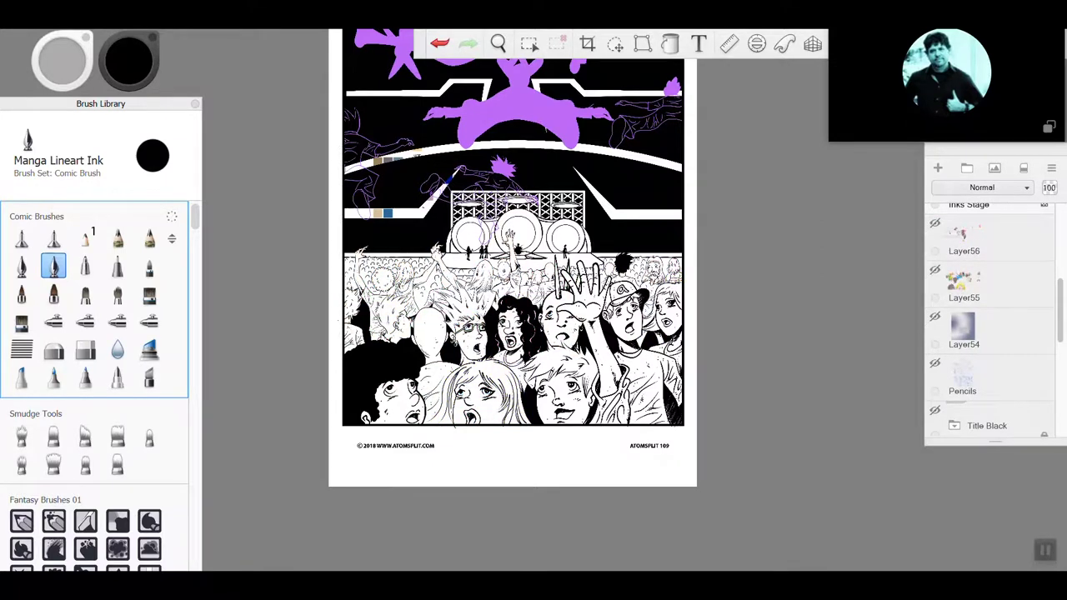
scroll(1055, 265, up, 3)
scroll(983, 317, up, 1)
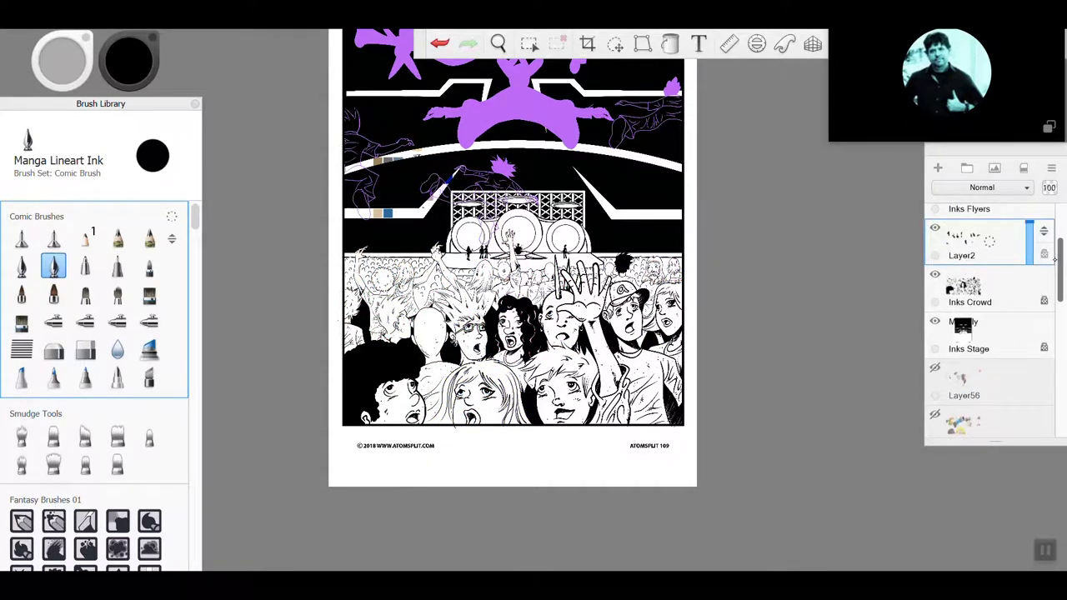
click(934, 322)
click(934, 275)
Step: Sample the light peach from the SKIN: WHITE/ASIAN reference colours and store it in the first colour swatch
scroll(377, 109, up, 3)
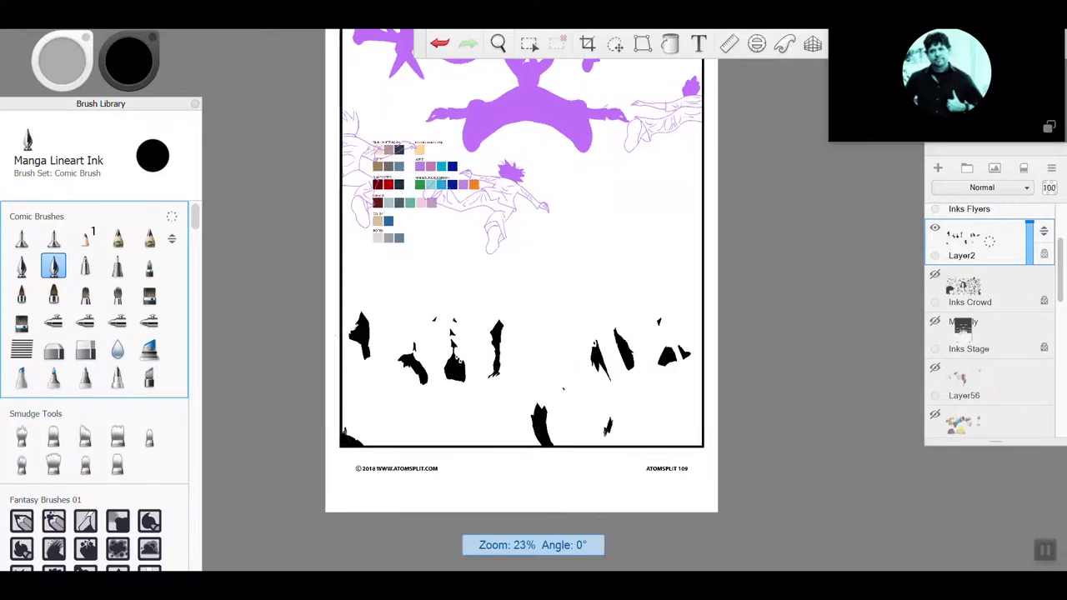
click(124, 66)
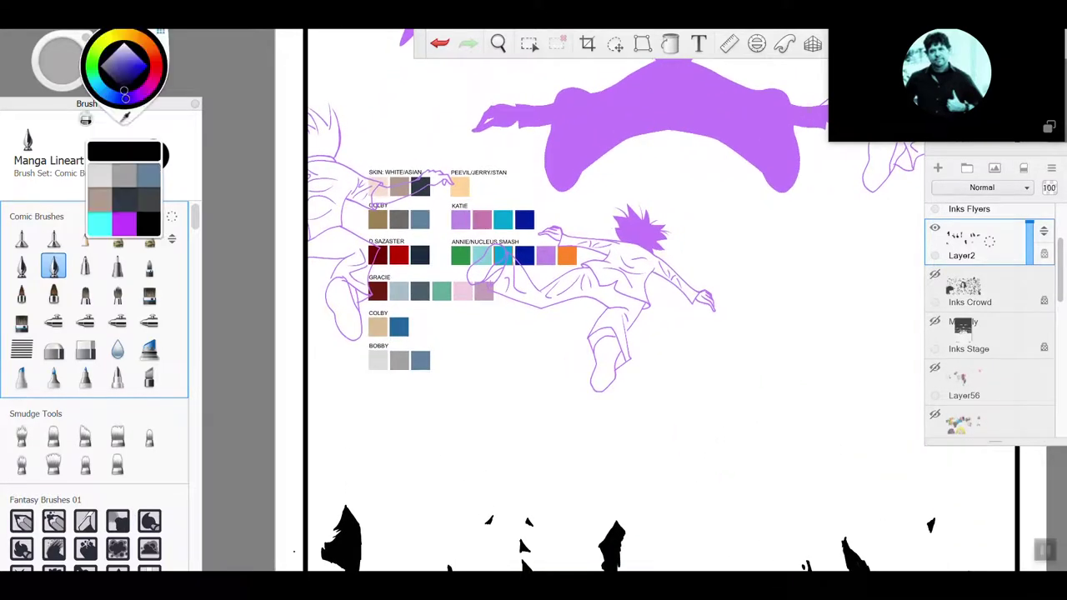
click(124, 118)
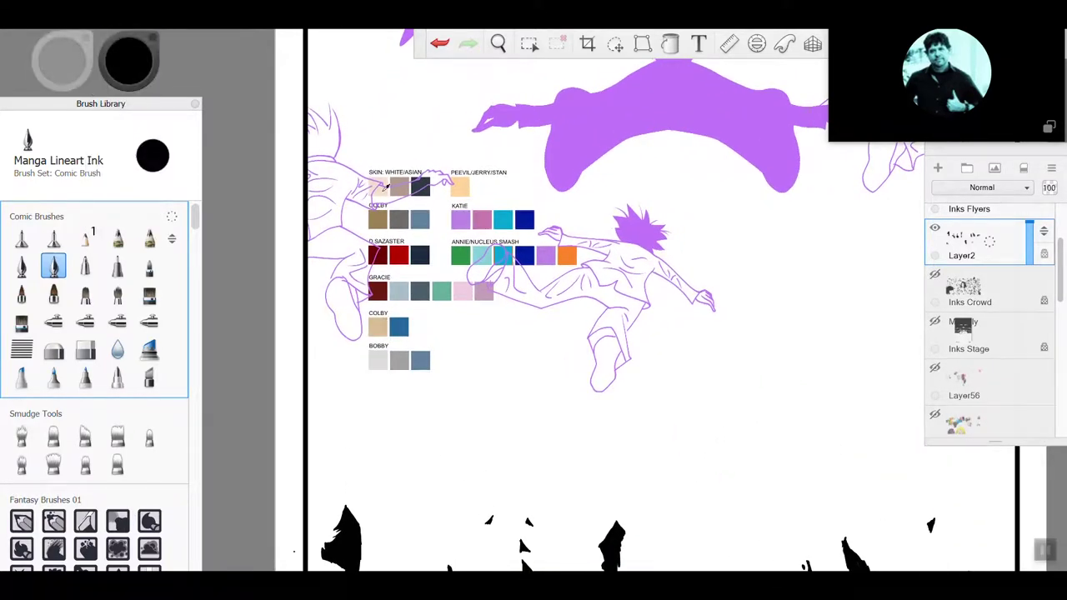
click(383, 184)
click(128, 67)
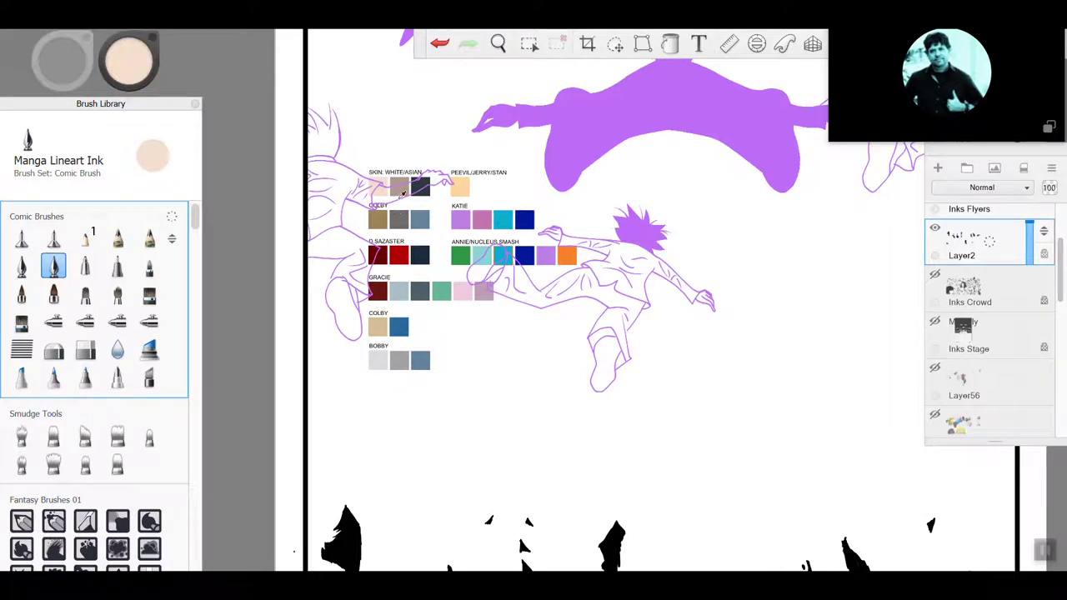
Step: Sample the brownish tan from the SKIN: WHITE/ASIAN reference colours and store it in the swatch beside the peach
alt+click(398, 185)
click(130, 60)
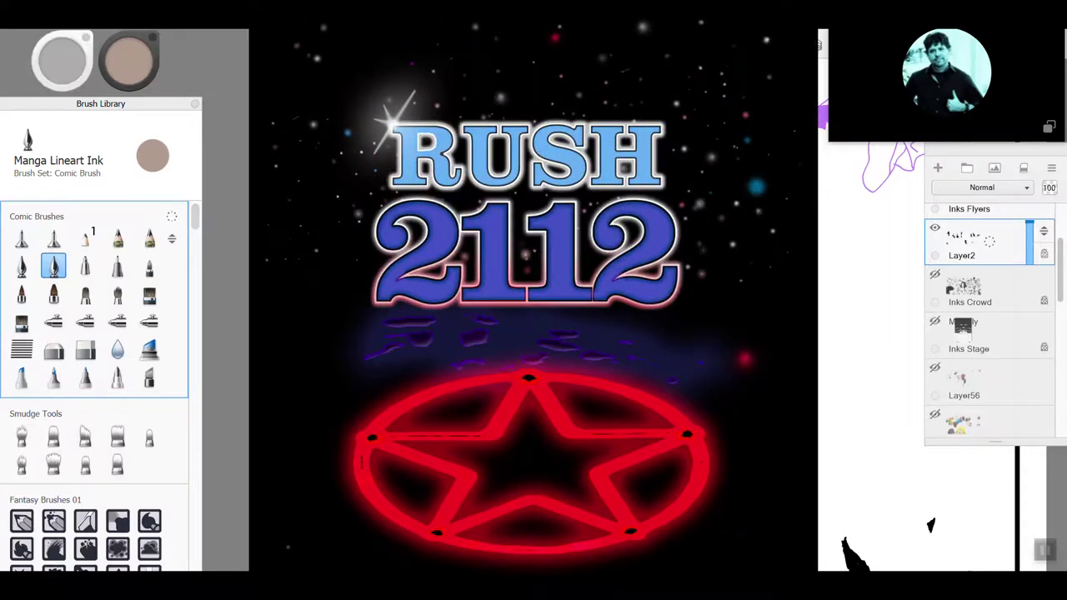
click(126, 64)
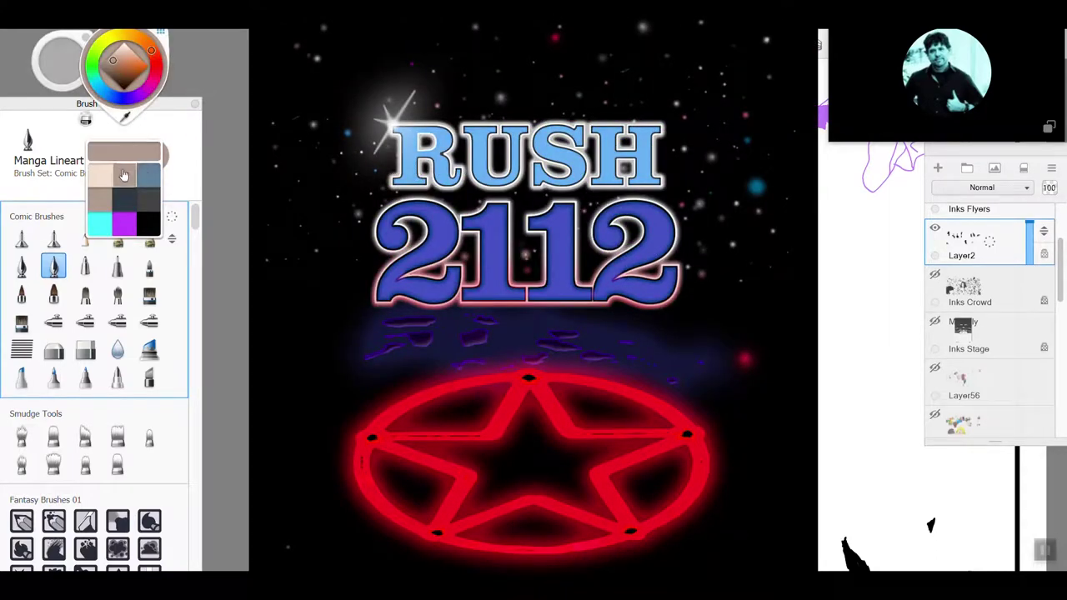
click(124, 176)
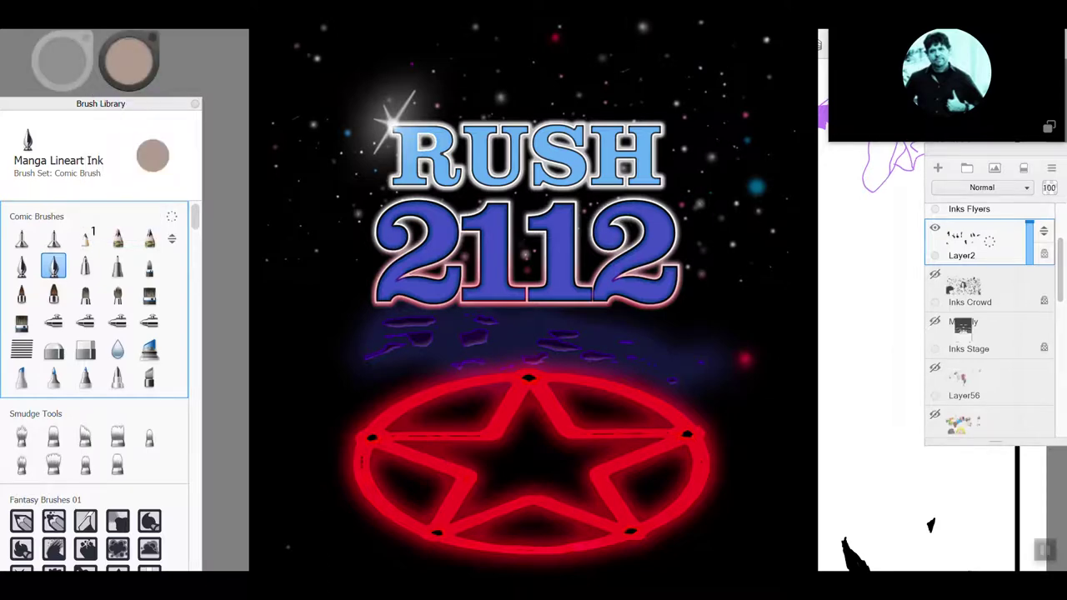
Step: Store the dark navy skin tone in the third swatch of the first row and light blue-grey in the centre swatch
click(126, 64)
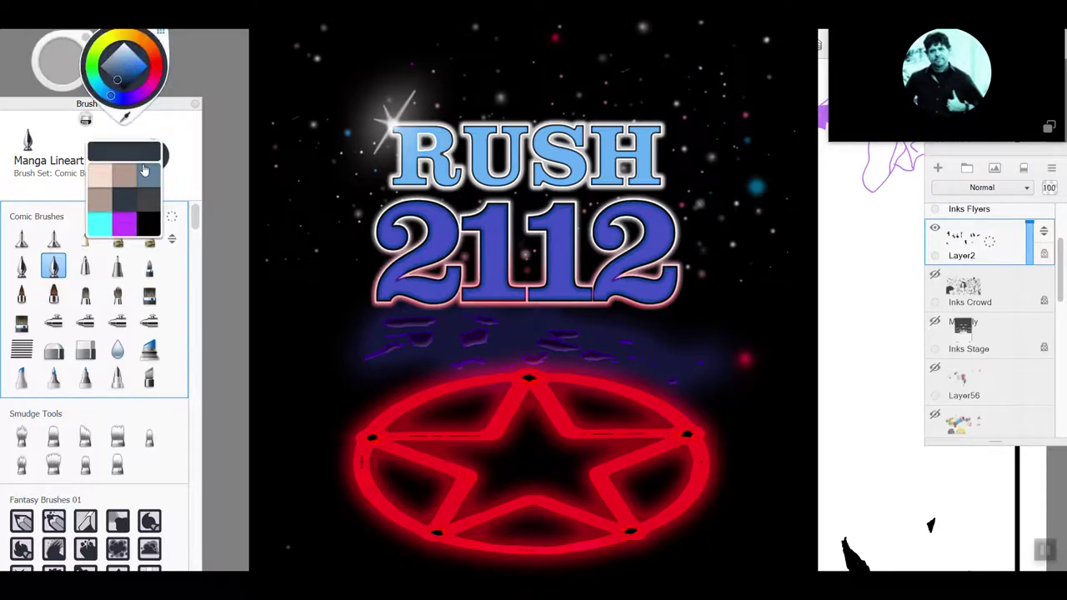
click(143, 180)
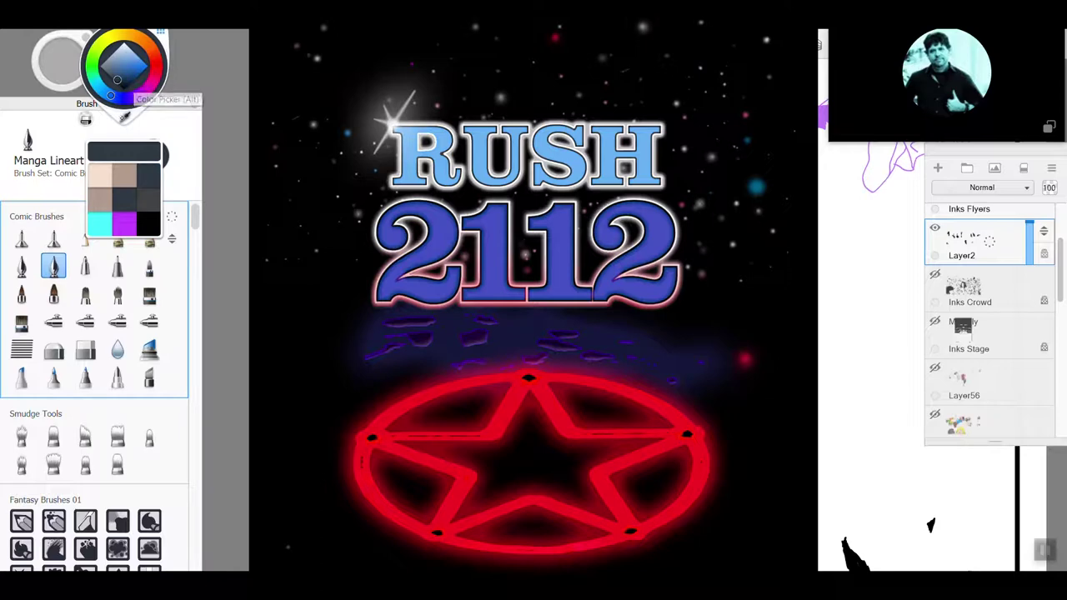
click(133, 68)
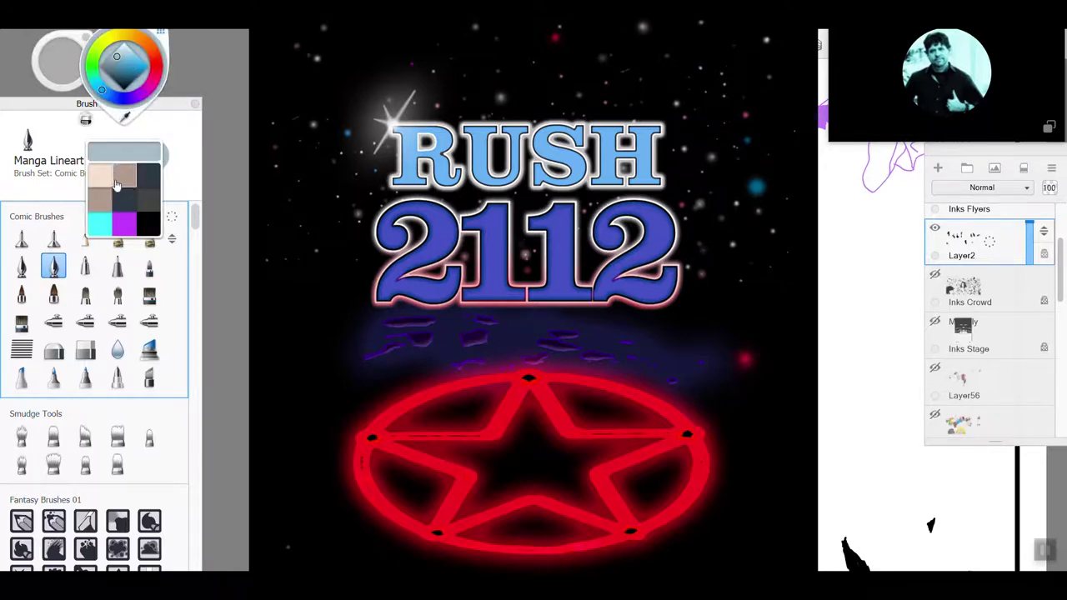
click(118, 202)
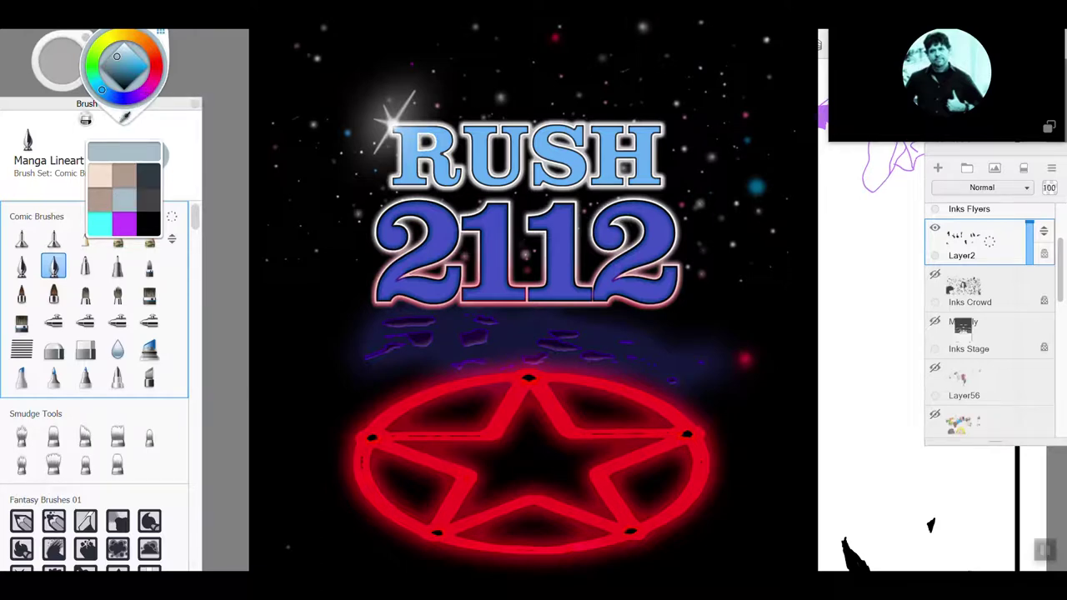
Step: Sample the dark grey from the second row of reference colours and store it in the first swatch of the middle row
click(125, 117)
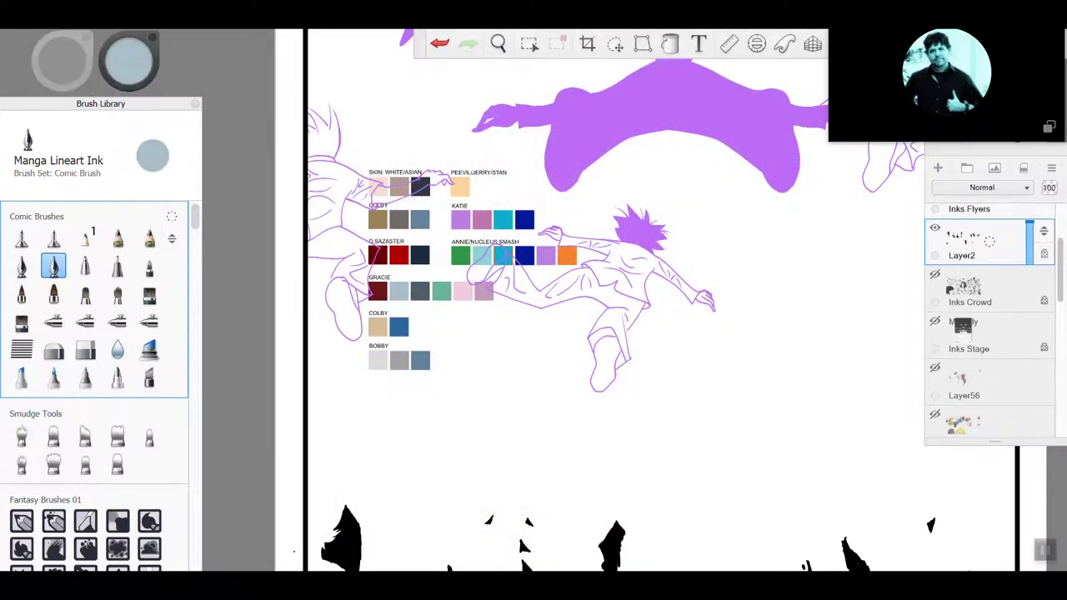
click(399, 220)
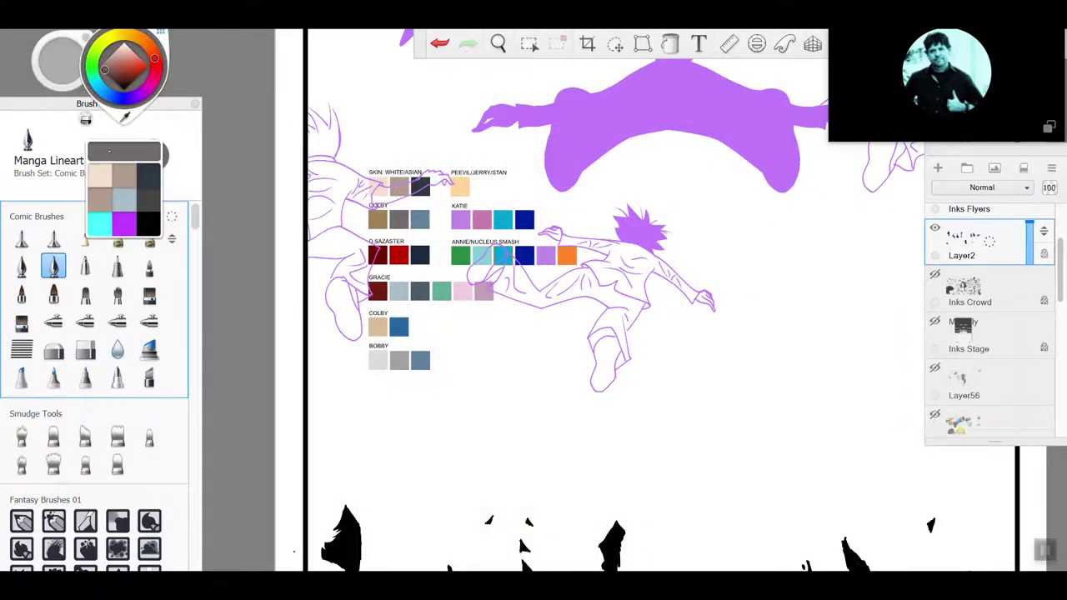
drag(109, 150, 101, 210)
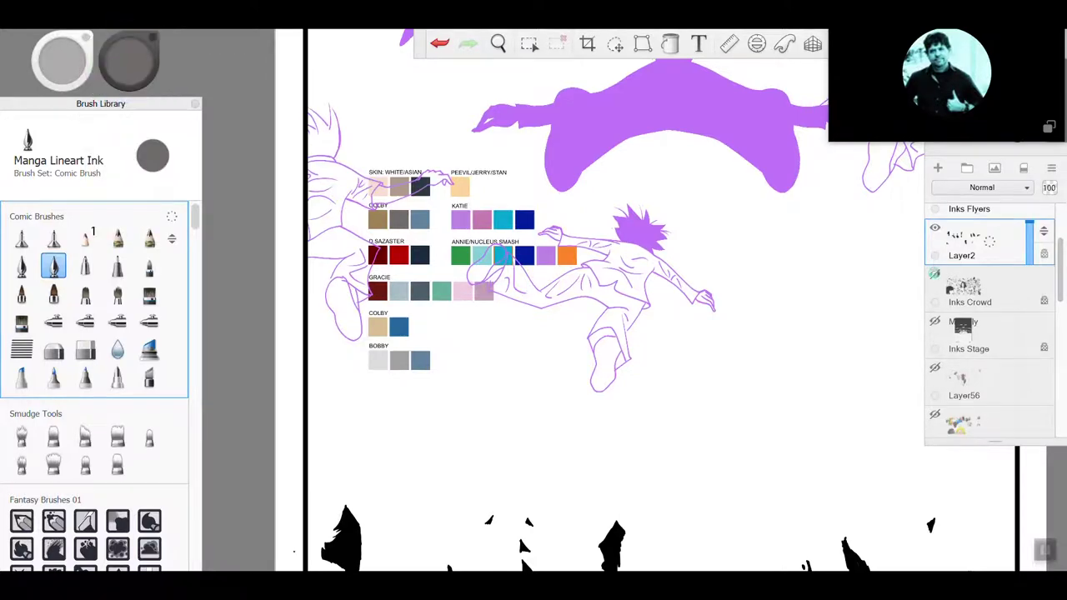
Step: Show the Inks Crowd, Inks Stage, Layer56, Layer55 and Layer54 layers again
click(935, 274)
click(934, 322)
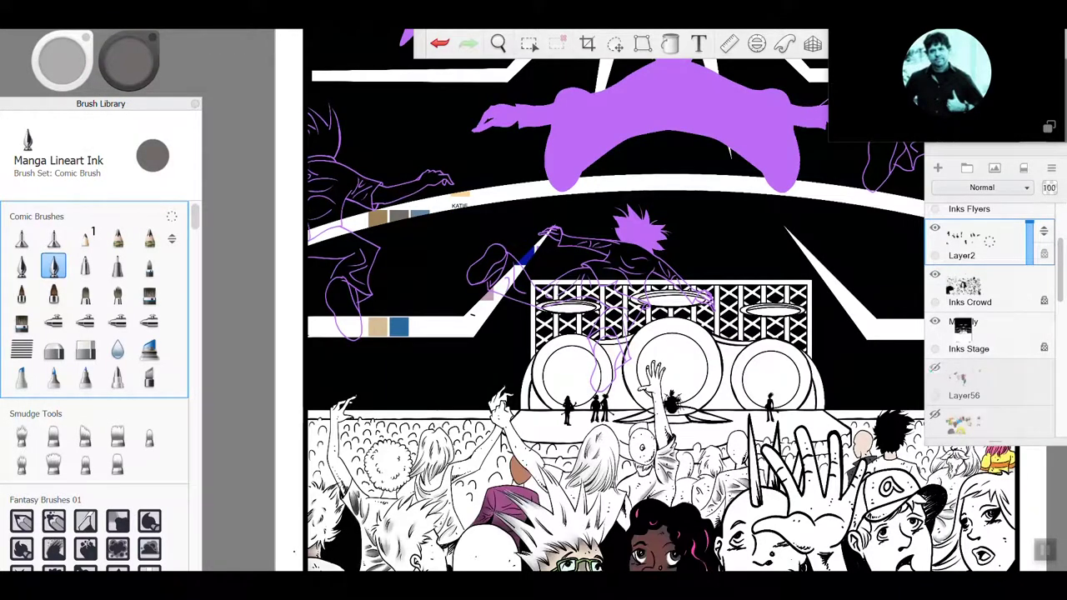
scroll(992, 317, down, 3)
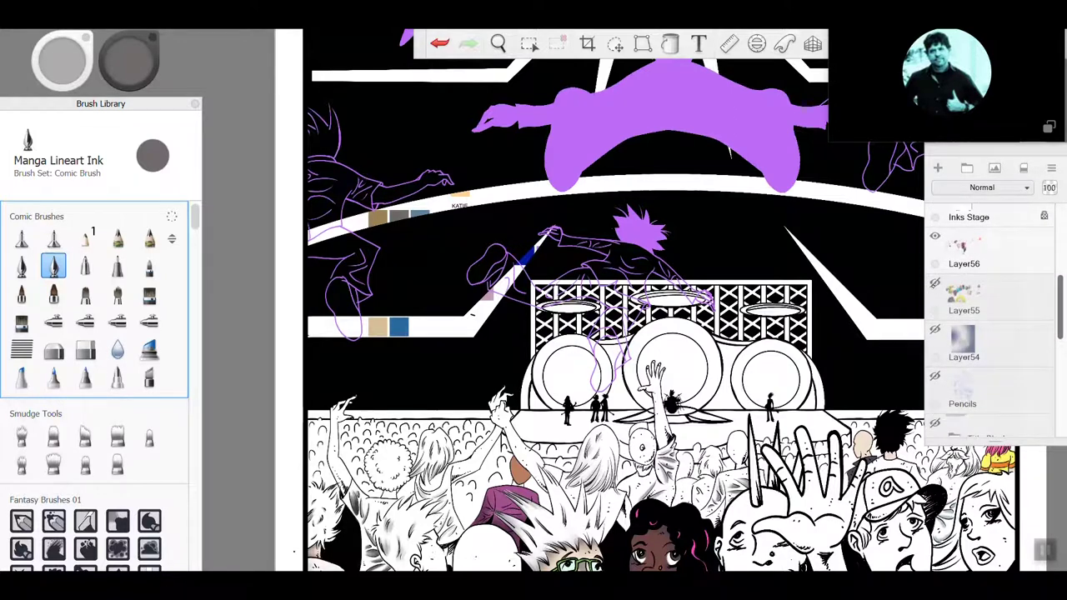
click(934, 285)
click(934, 331)
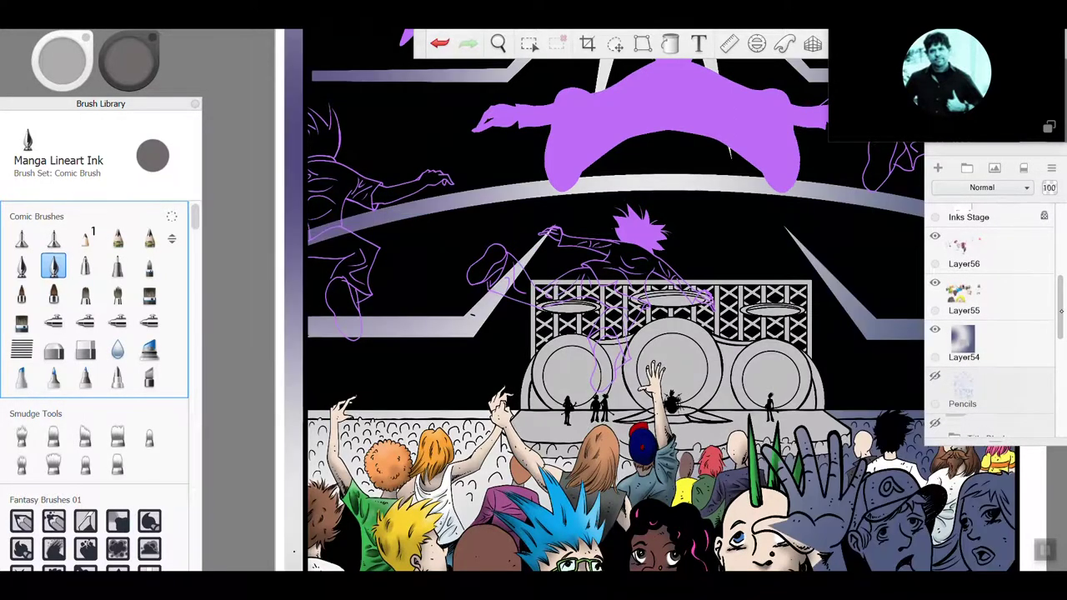
Step: Show the Pencils layer beneath the inked crowd around the uncoloured face by the lower panel border, and hide it again
drag(1053, 327, 1053, 350)
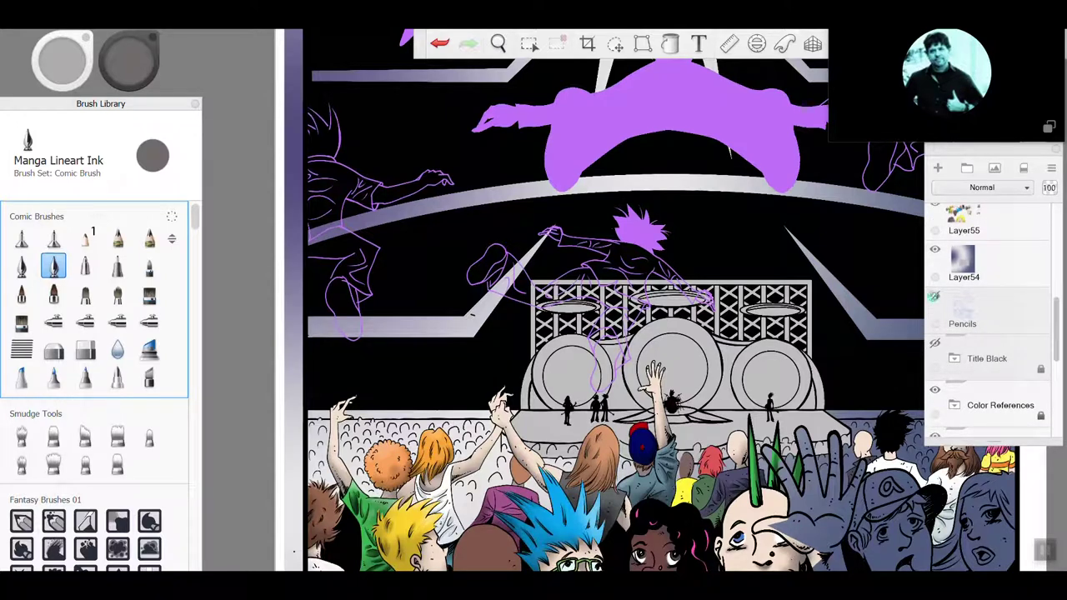
mouse_move(1053, 338)
mouse_down()
mouse_move(1058, 368)
mouse_move(1061, 225)
mouse_up()
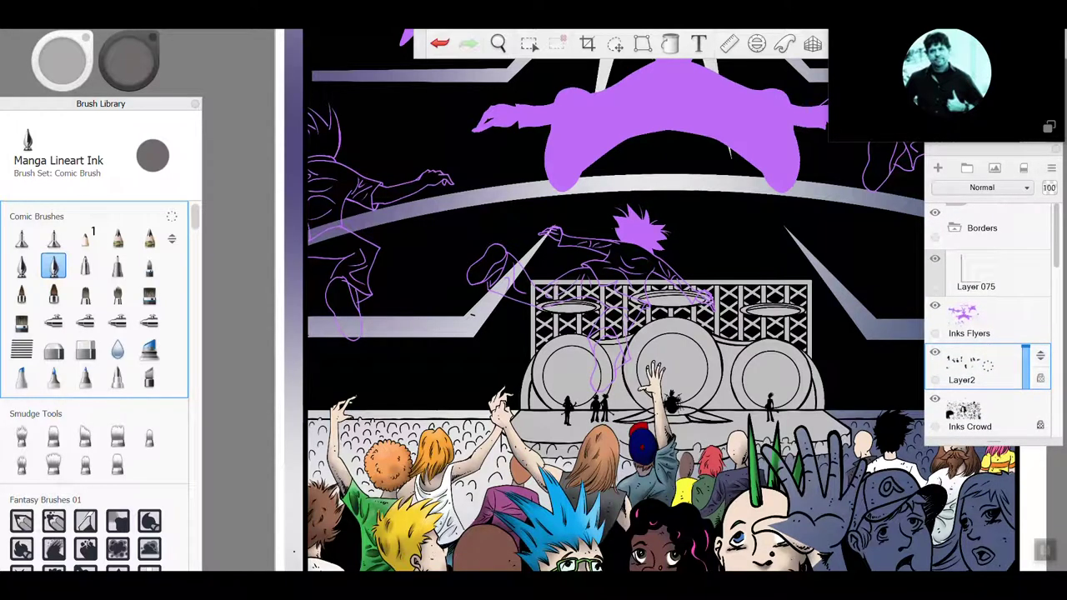
drag(672, 367, 618, 220)
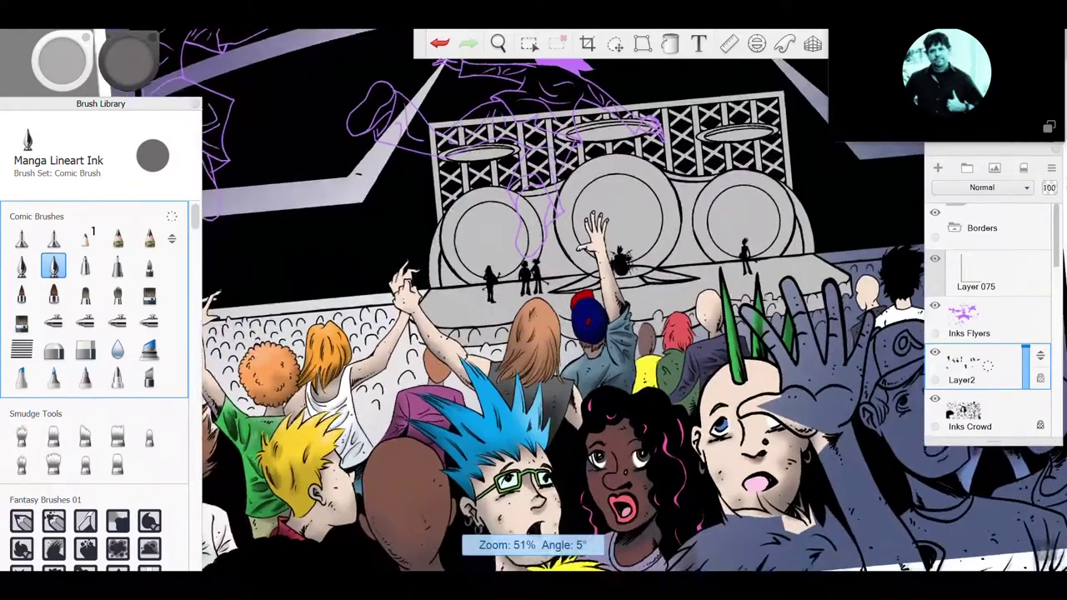
drag(618, 456, 502, 213)
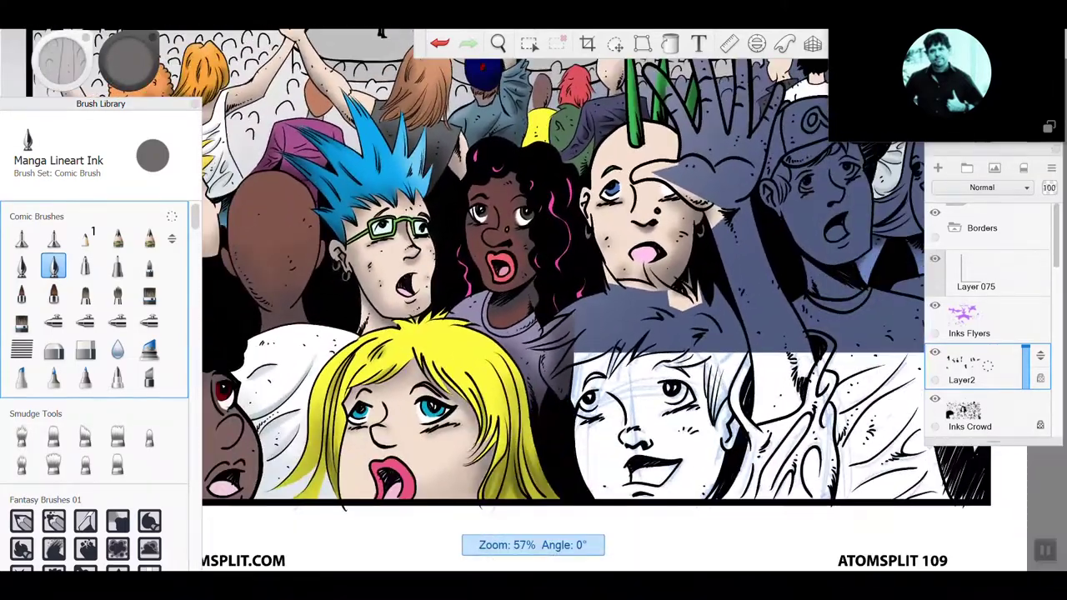
drag(574, 352, 553, 295)
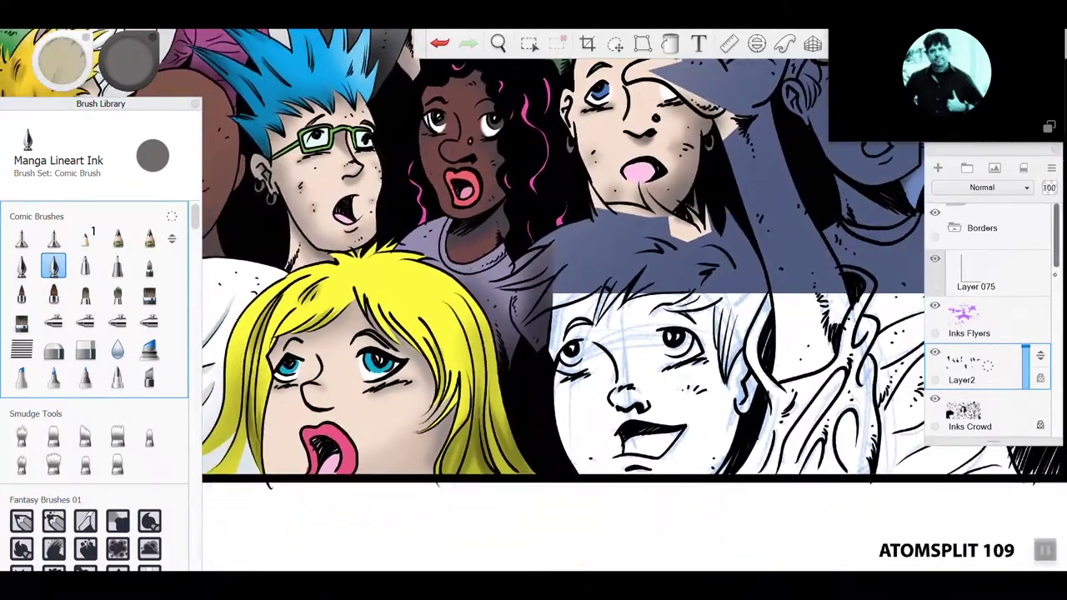
scroll(987, 325, down, 5)
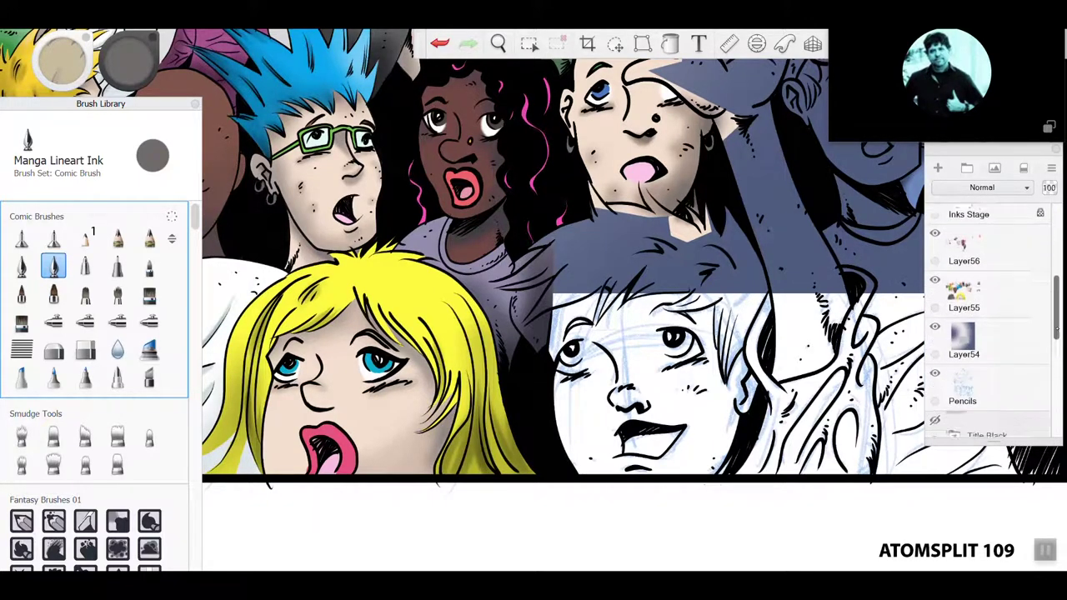
scroll(988, 325, down, 3)
click(935, 299)
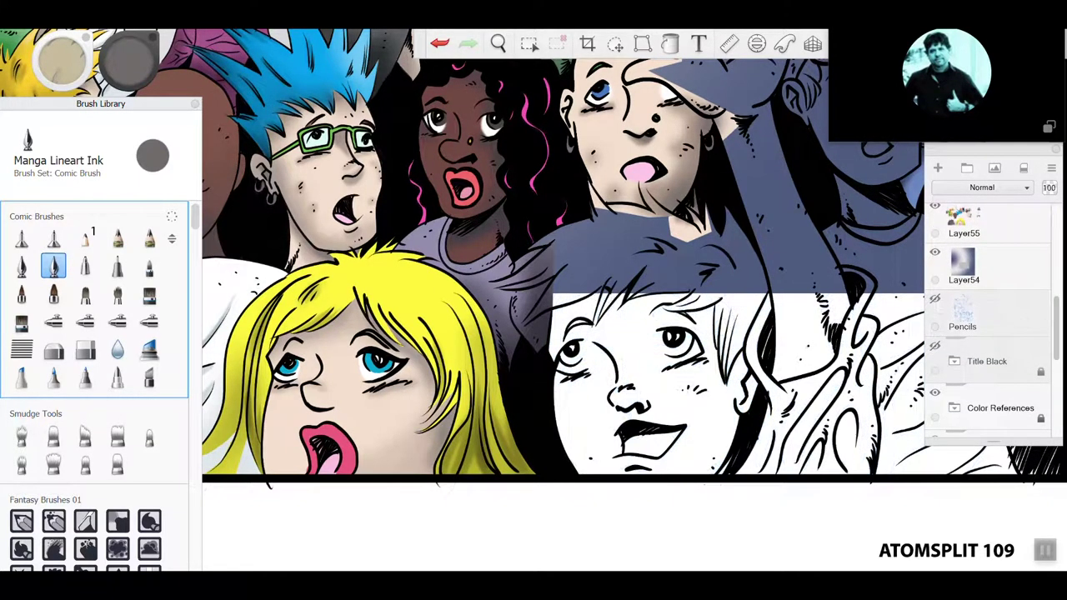
drag(1057, 325, 1054, 215)
scroll(562, 288, up, 3)
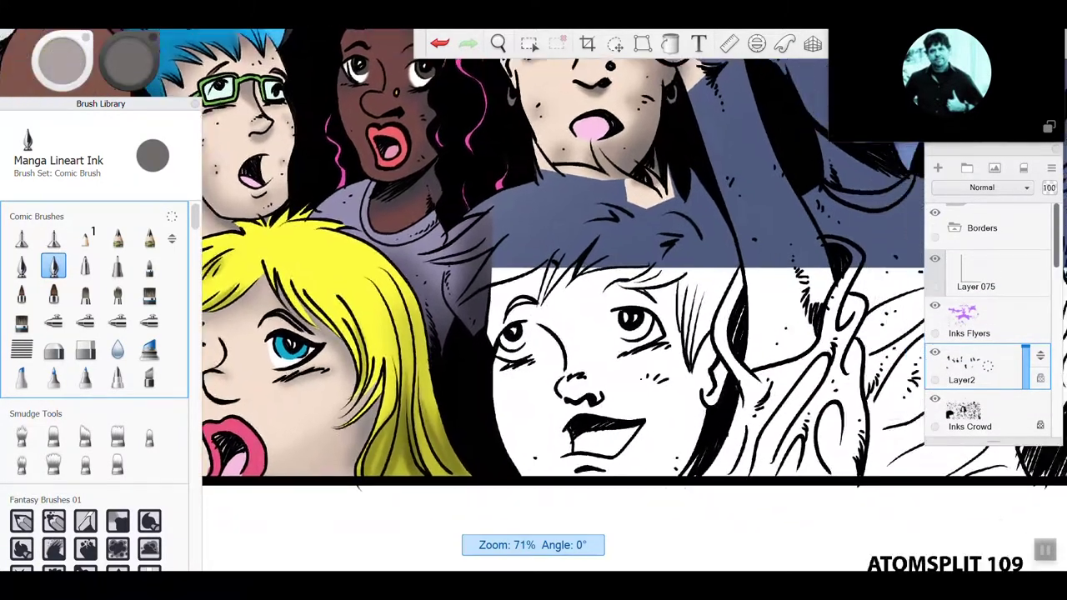
Step: Activate the selection tool and move its options below the main tools and the video call window above the layer list
drag(563, 288, 522, 277)
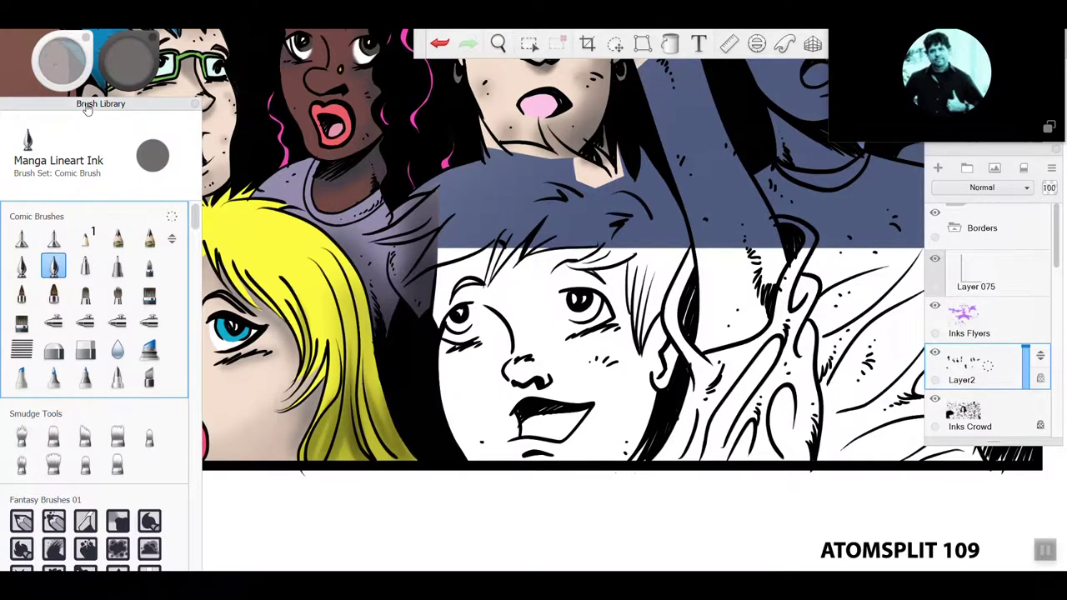
mouse_move(86, 110)
mouse_down()
mouse_move(84, 101)
mouse_move(108, 98)
mouse_move(92, 93)
mouse_up()
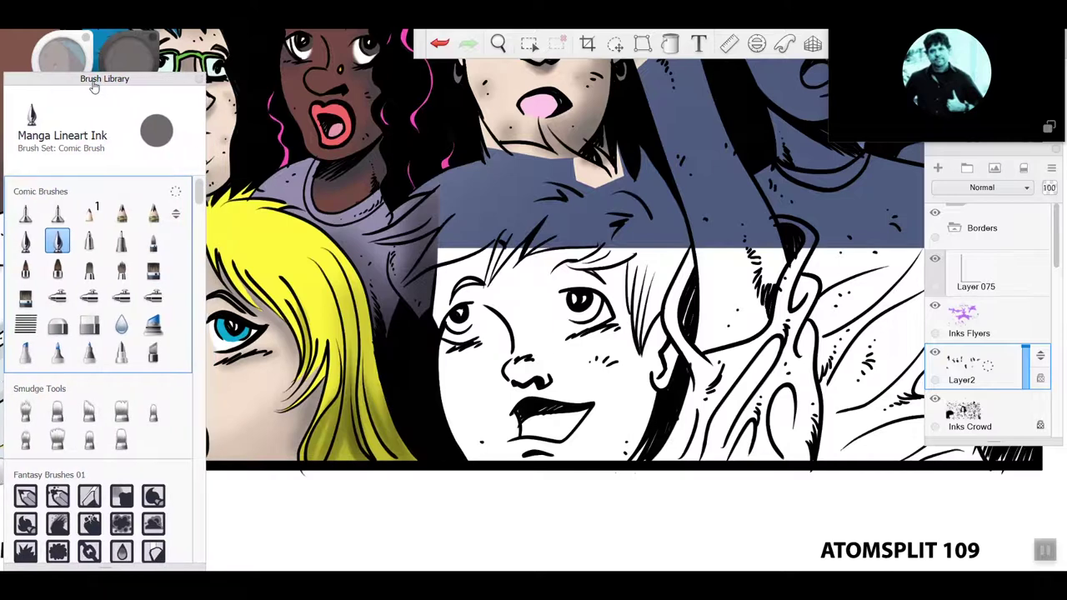
mouse_move(95, 82)
mouse_down()
mouse_move(96, 99)
mouse_move(147, 109)
mouse_move(94, 102)
mouse_move(101, 78)
mouse_move(85, 104)
mouse_up()
click(529, 43)
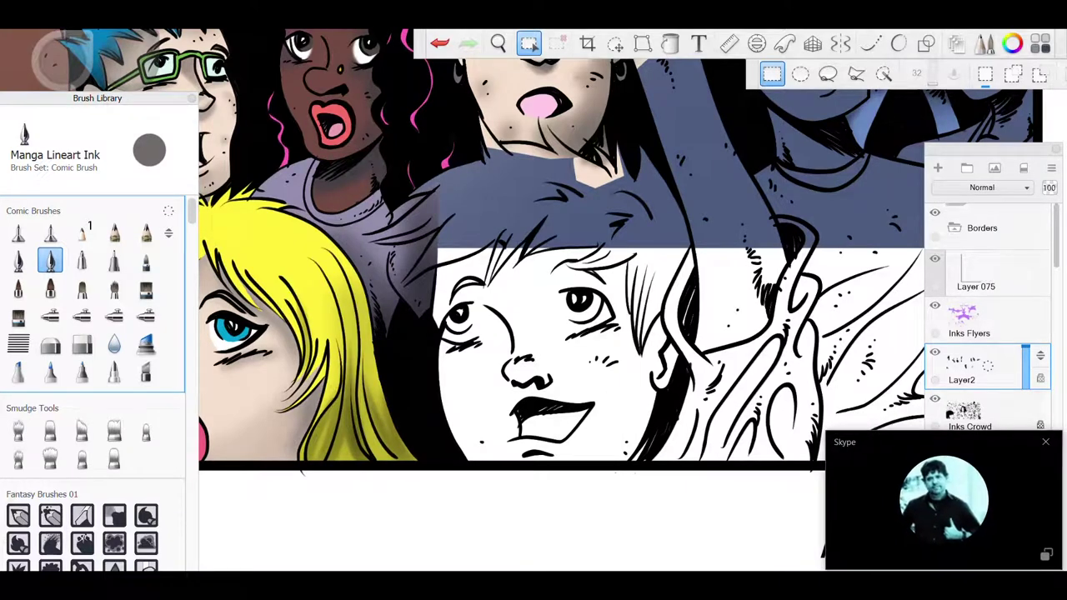
drag(690, 78, 418, 86)
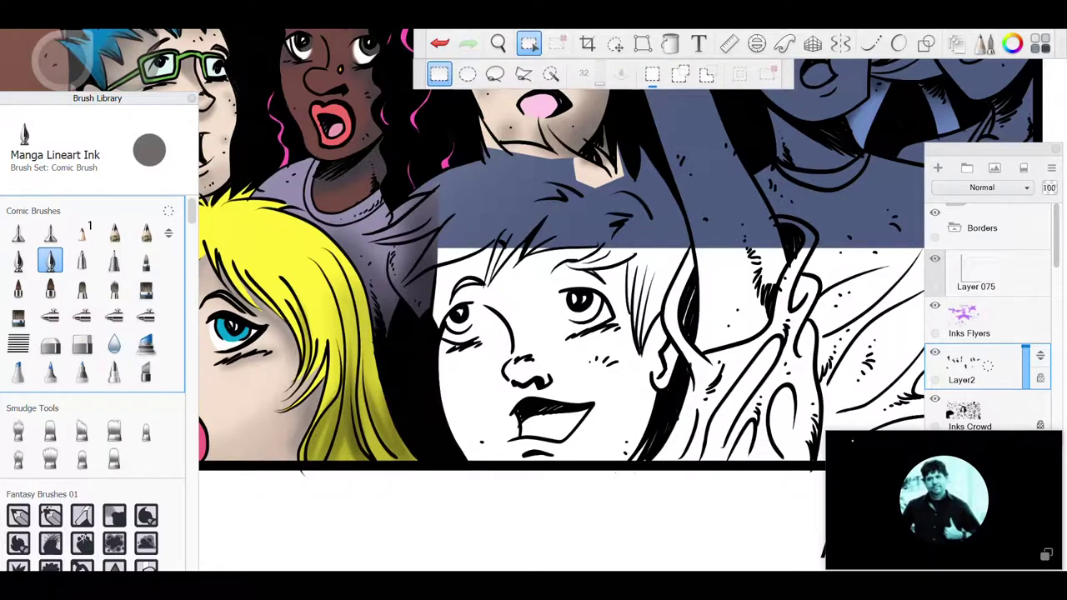
drag(852, 444, 852, 71)
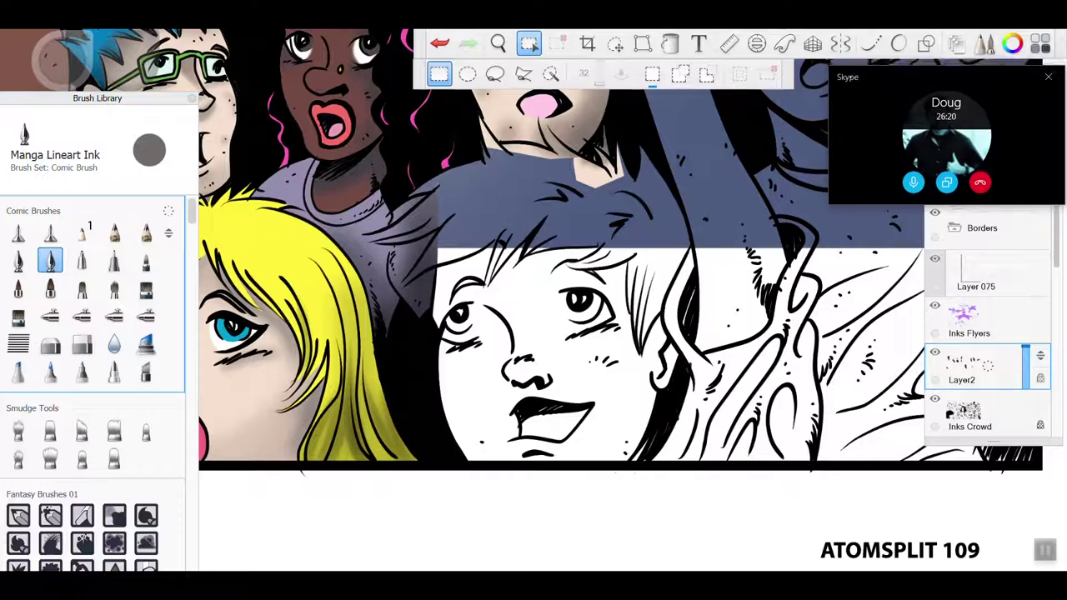
Step: Make Layer55 the active layer for colouring the uncoloured face, with the Polyline selection type chosen
click(523, 74)
scroll(567, 316, up, 3)
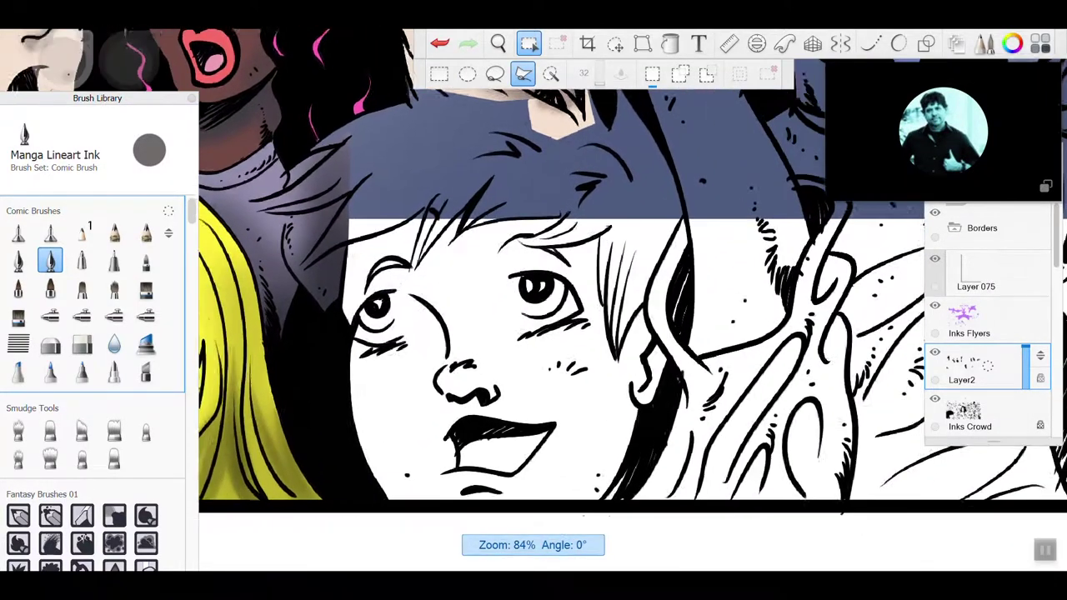
drag(536, 289, 456, 244)
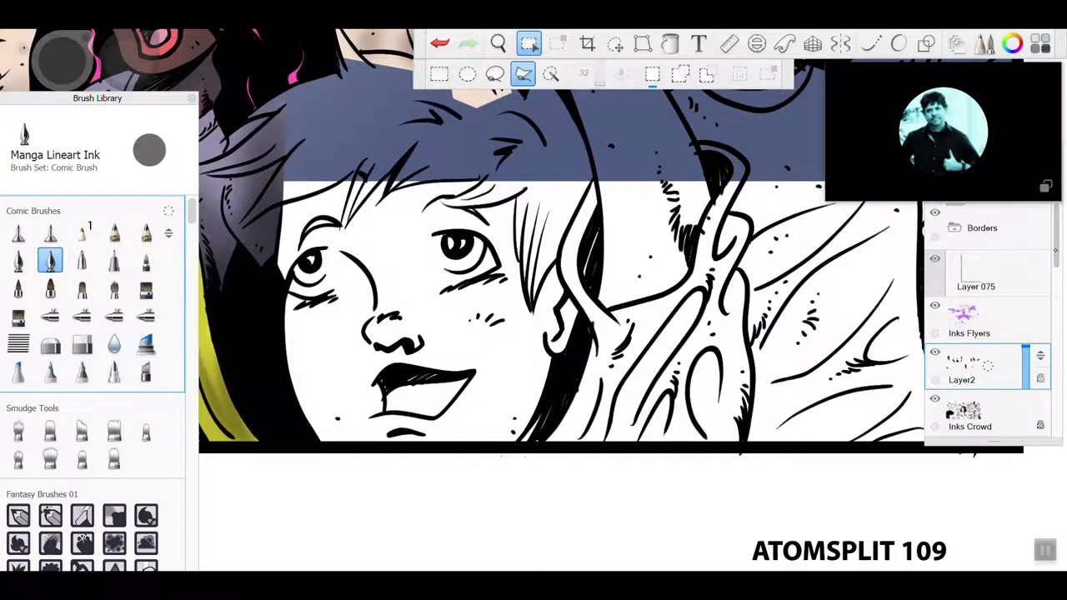
scroll(988, 321, down, 10)
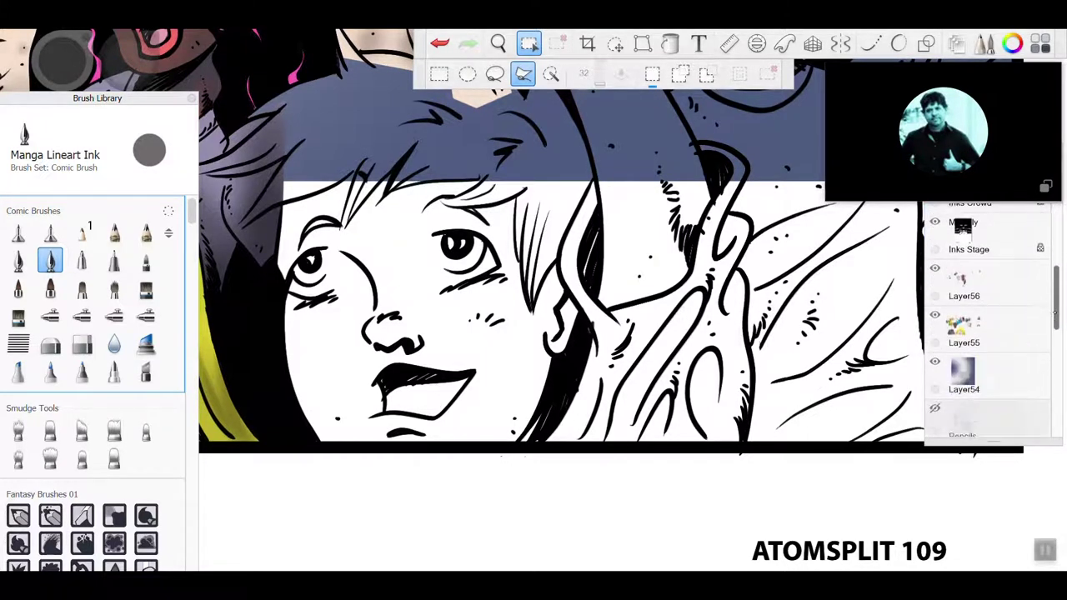
drag(1055, 313, 1055, 314)
click(1005, 291)
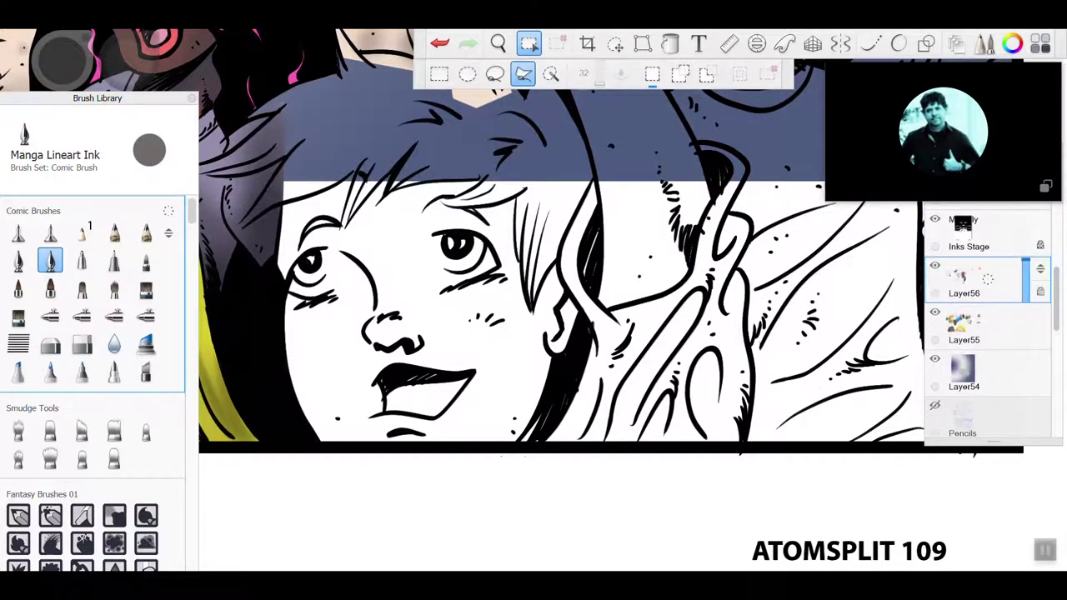
click(987, 327)
Step: Try a Polyline selection across the eye and cheek of the uncoloured face, and undo it
click(582, 318)
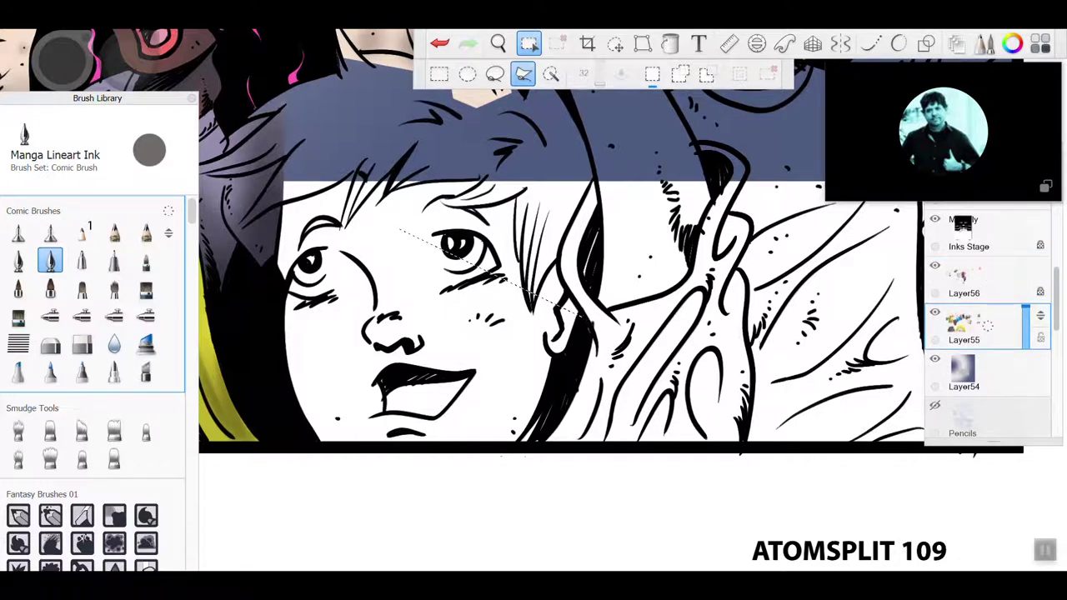
double_click(438, 297)
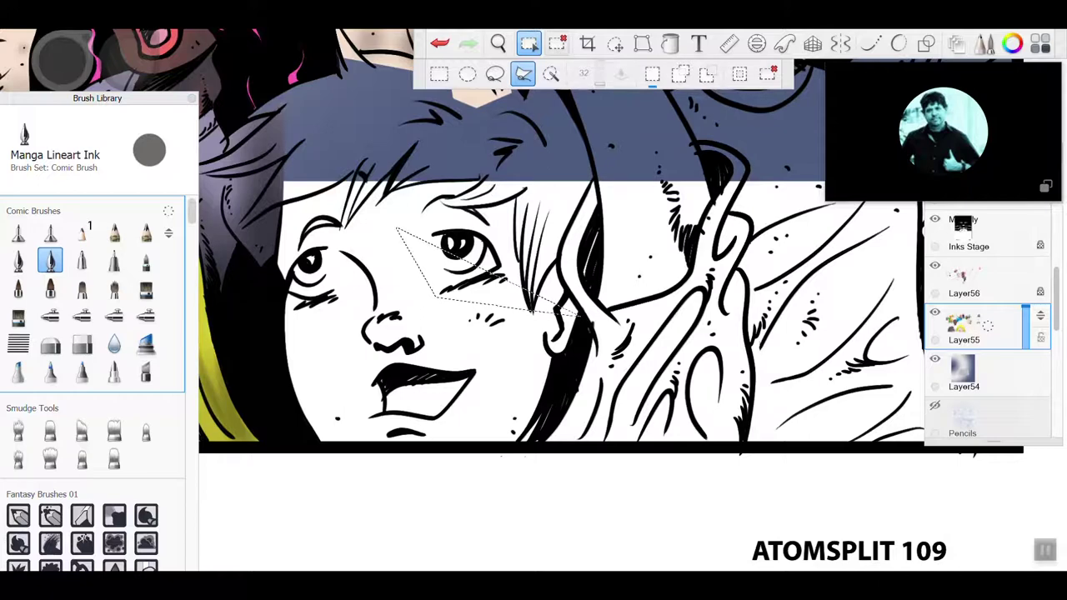
click(439, 43)
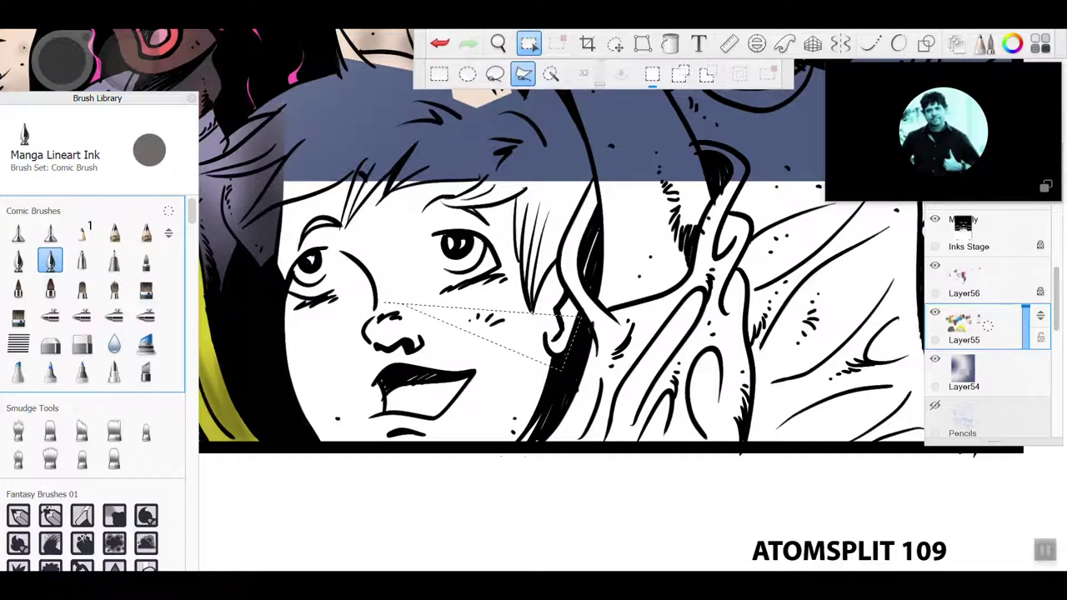
Step: Outline the uncoloured face with a freehand Lasso selection, and clear that selection
click(495, 74)
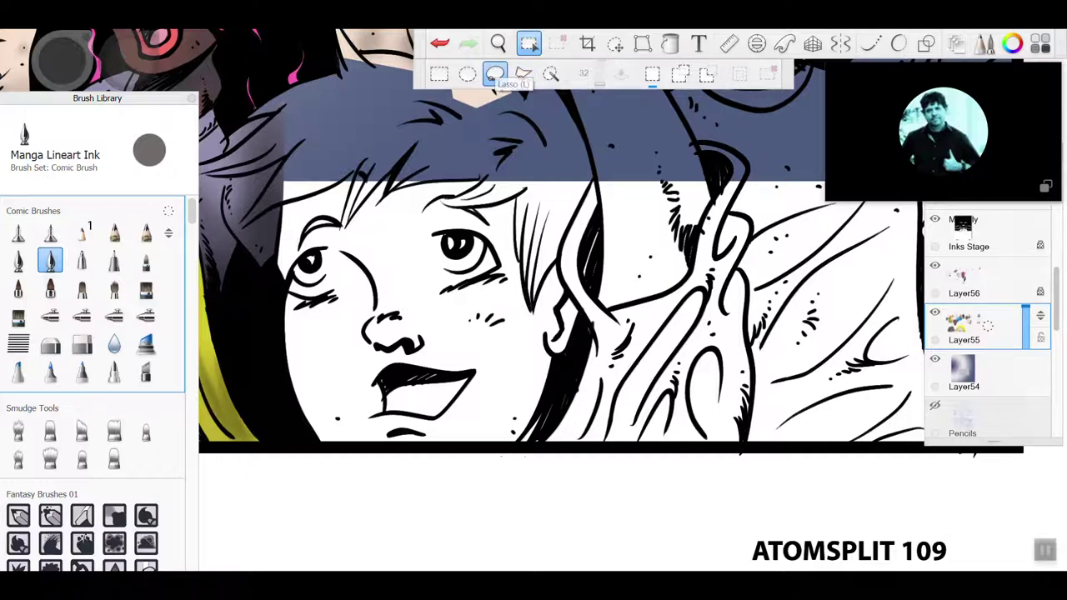
mouse_move(582, 324)
mouse_down()
mouse_move(555, 398)
mouse_move(520, 446)
mouse_move(338, 448)
mouse_move(310, 429)
mouse_move(284, 340)
mouse_move(279, 266)
mouse_move(293, 178)
mouse_move(322, 156)
mouse_move(475, 142)
mouse_move(497, 151)
mouse_move(563, 253)
mouse_move(565, 275)
mouse_up()
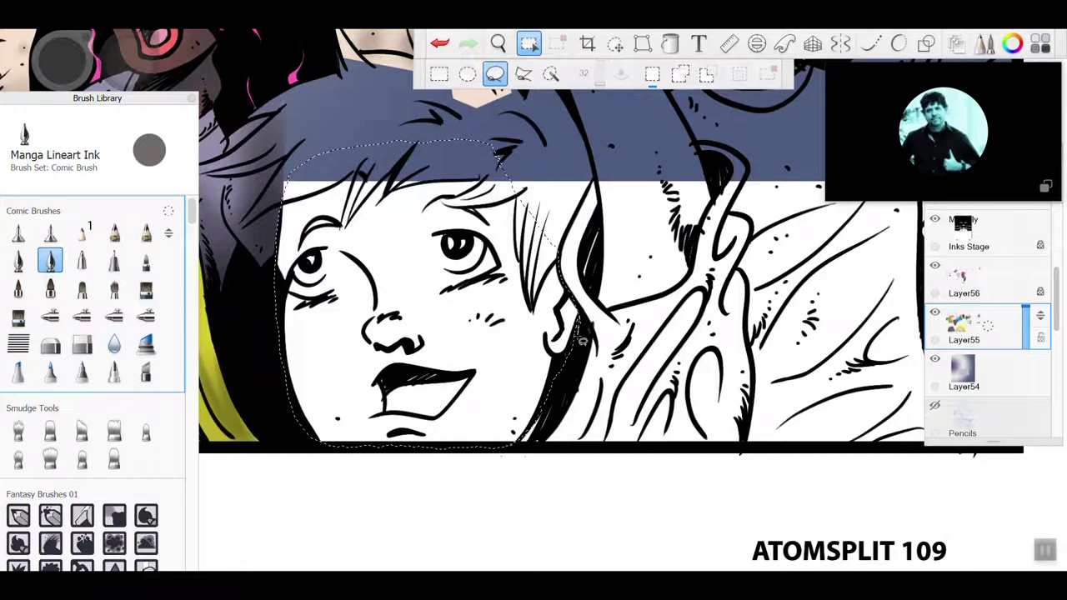
drag(576, 356, 576, 358)
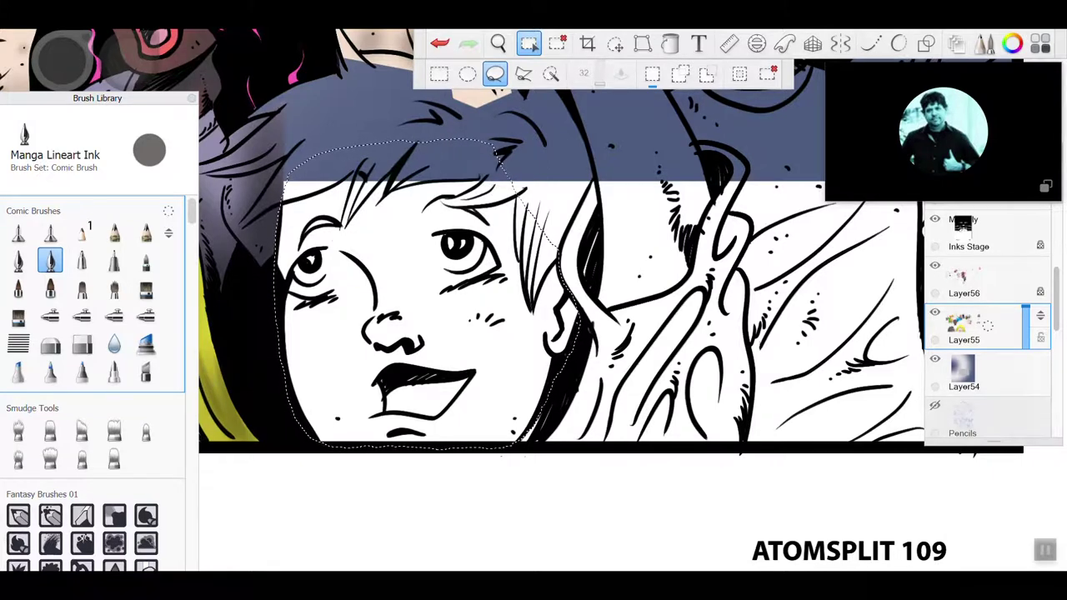
mouse_move(419, 54)
mouse_down()
mouse_move(420, 45)
mouse_move(424, 54)
mouse_up()
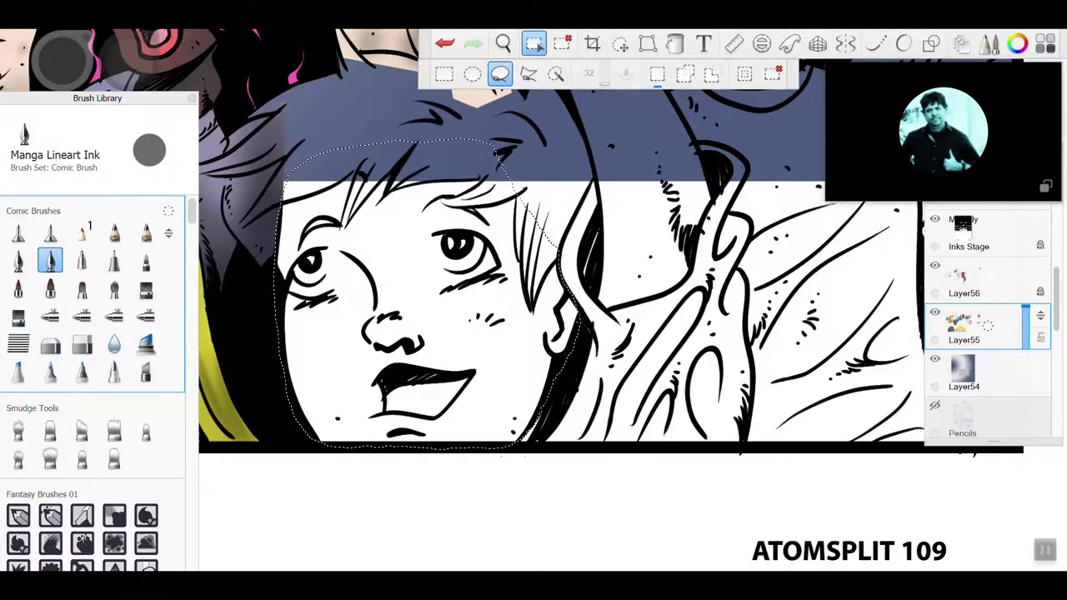
key(ctrl+d)
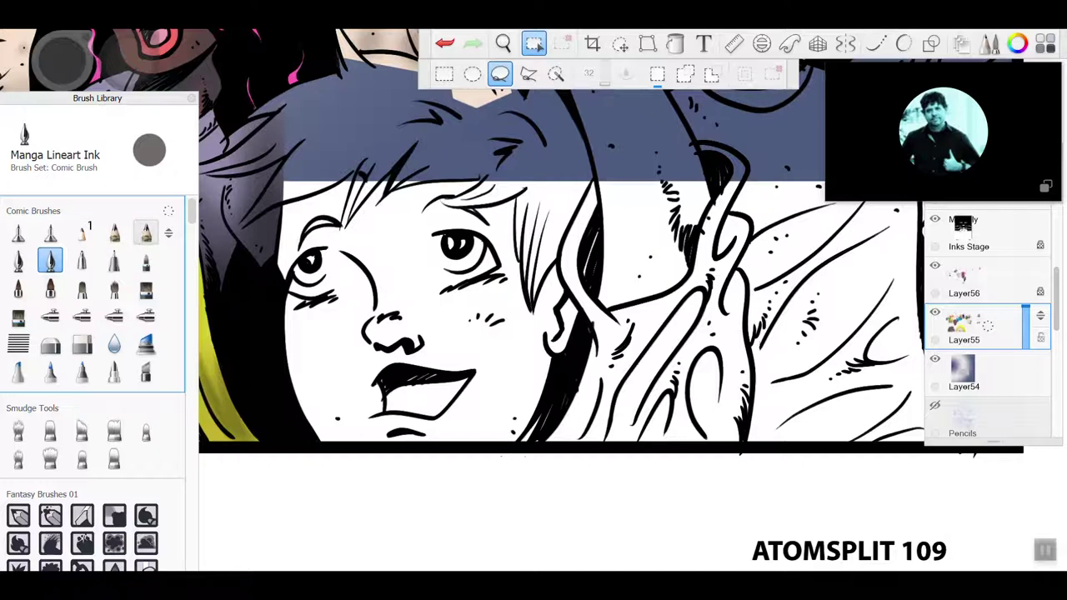
Step: Set the fill colour to the peach skin swatch, try filling the face without a selection, and undo the fill
click(675, 44)
click(127, 62)
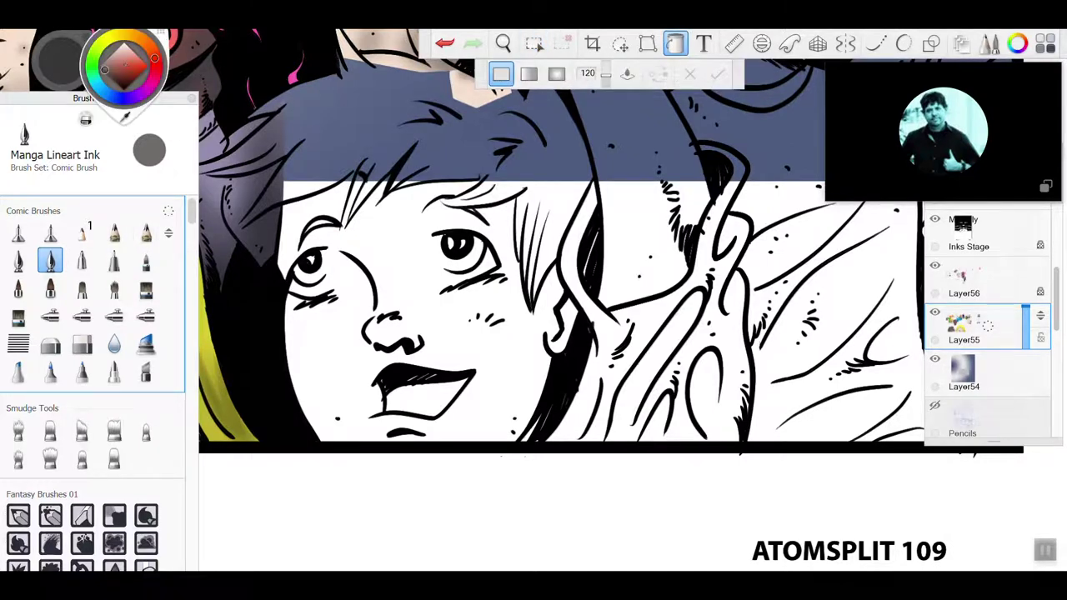
click(160, 33)
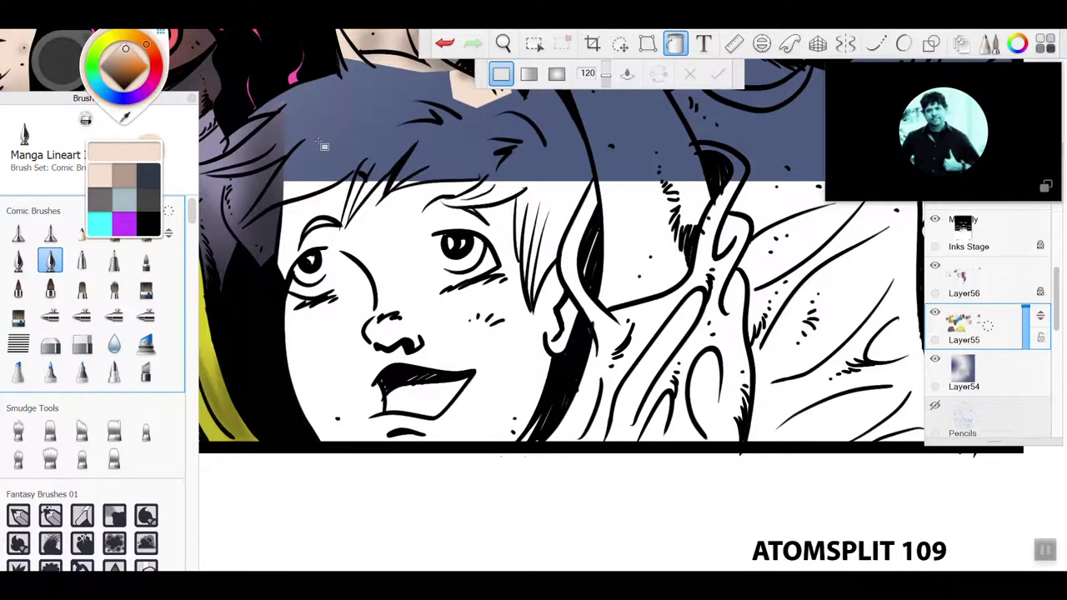
click(100, 175)
click(408, 292)
key(ctrl+z)
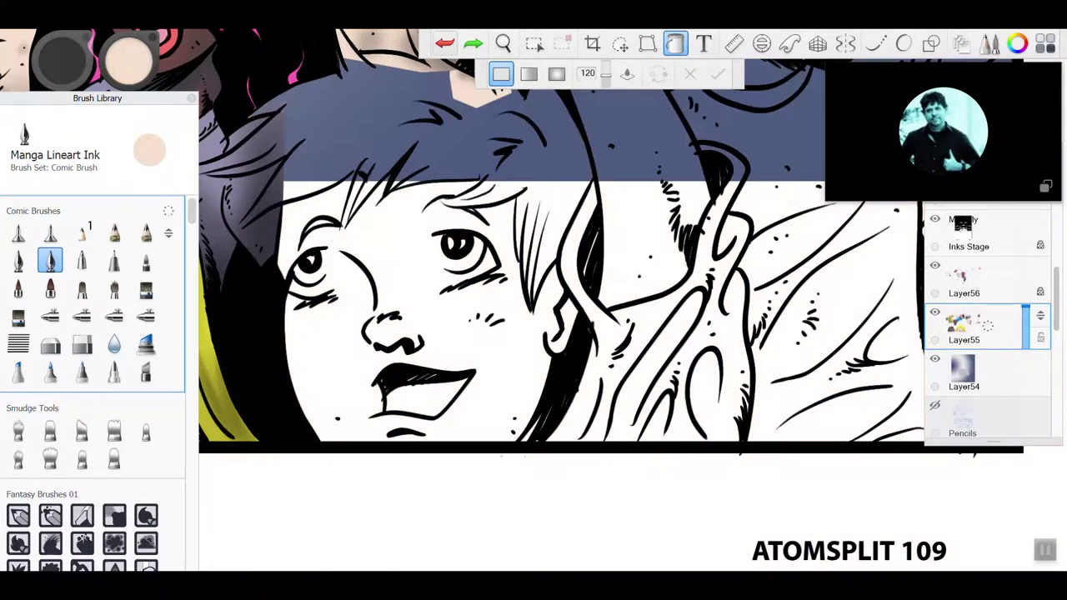
Step: Lasso the whole face from the forehead hair to the lower panel border and fill the selection with peach
click(534, 44)
mouse_move(590, 320)
mouse_down()
mouse_move(518, 450)
mouse_move(327, 449)
mouse_move(306, 437)
mouse_move(283, 392)
mouse_move(266, 296)
mouse_move(304, 160)
mouse_move(375, 127)
mouse_move(525, 148)
mouse_move(584, 317)
mouse_up()
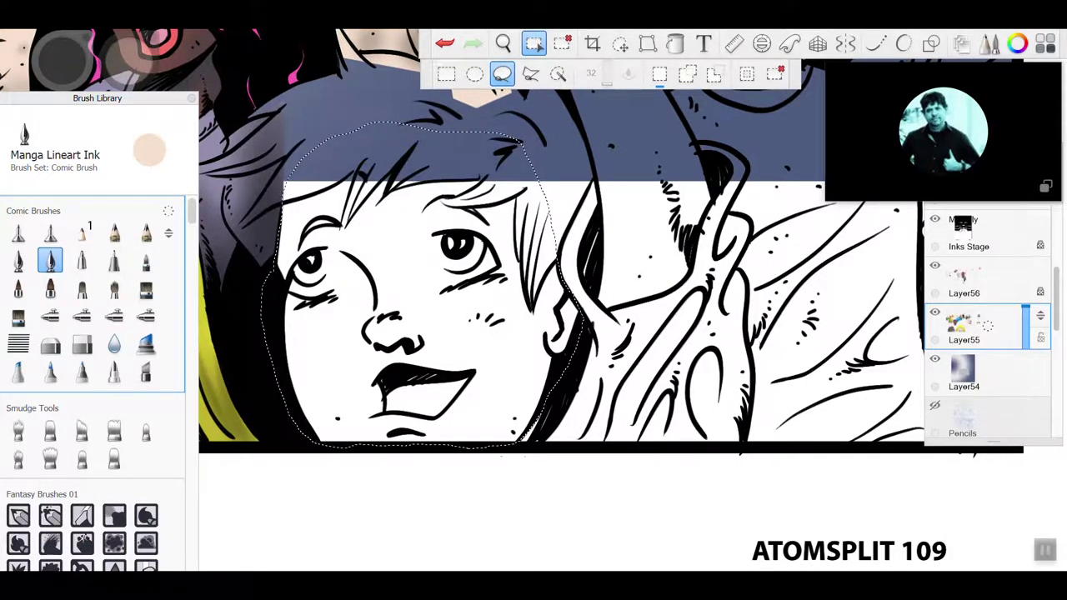
scroll(411, 152, down, 1)
scroll(558, 267, up, 1)
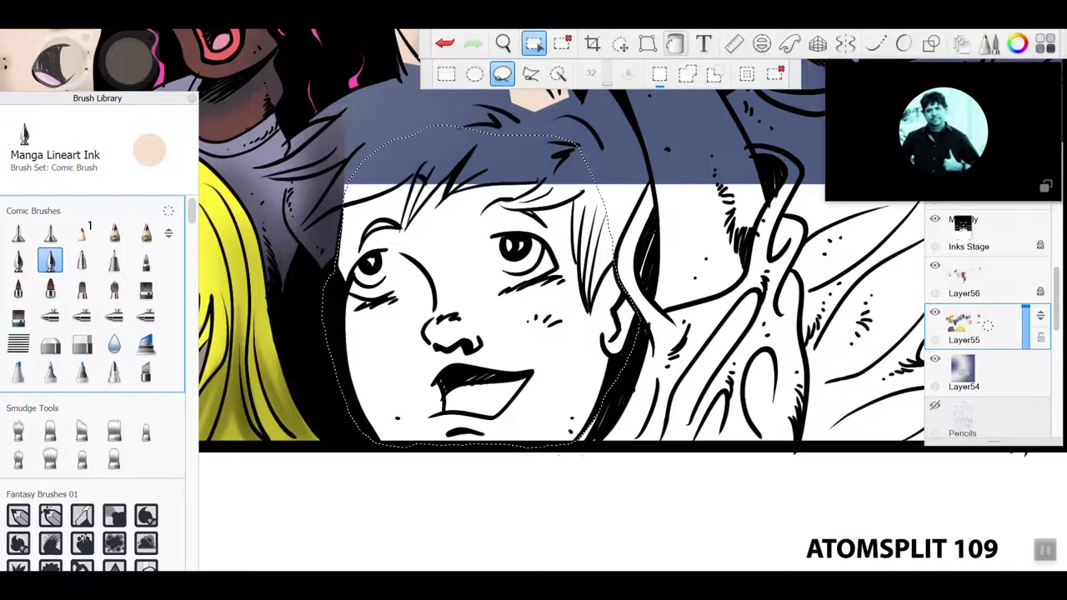
click(675, 43)
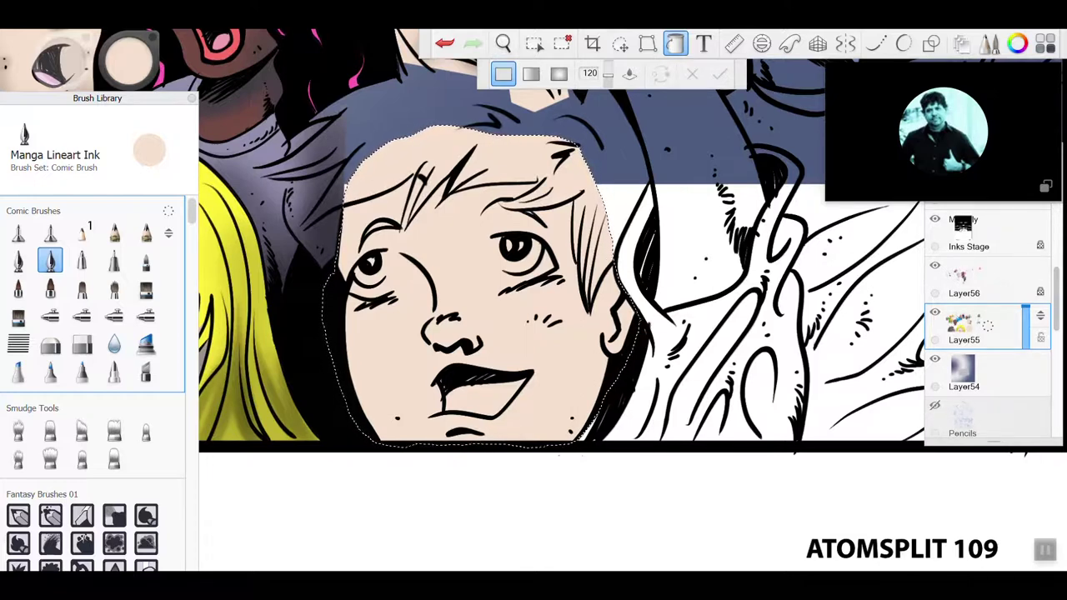
Step: Set the colour to the brownish tan swatch, choose the Manga Hard Airbrush, and undo a trial stroke on the jaw
click(123, 65)
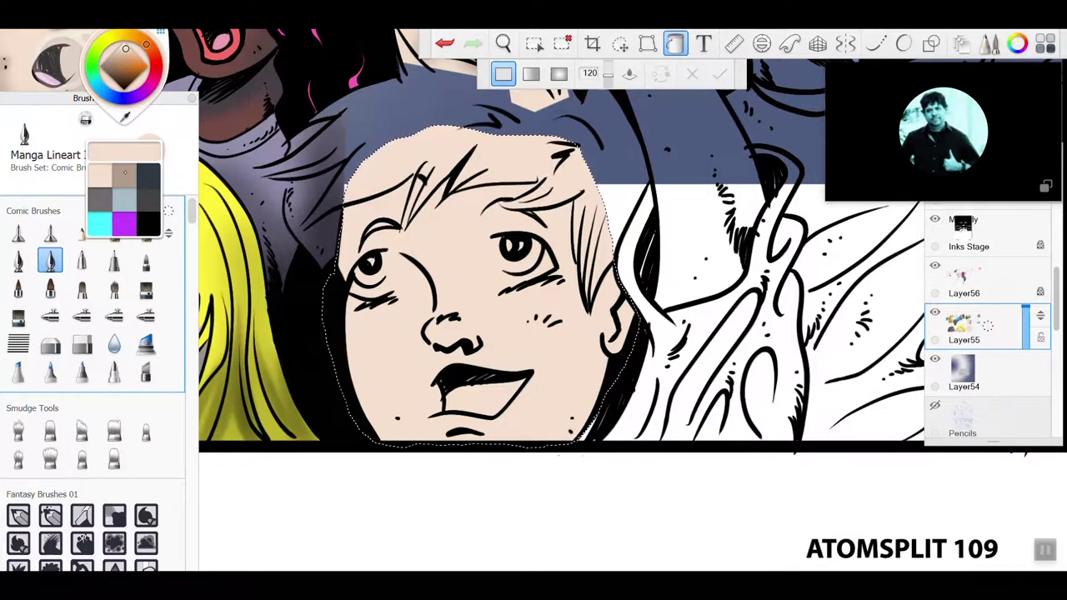
click(124, 174)
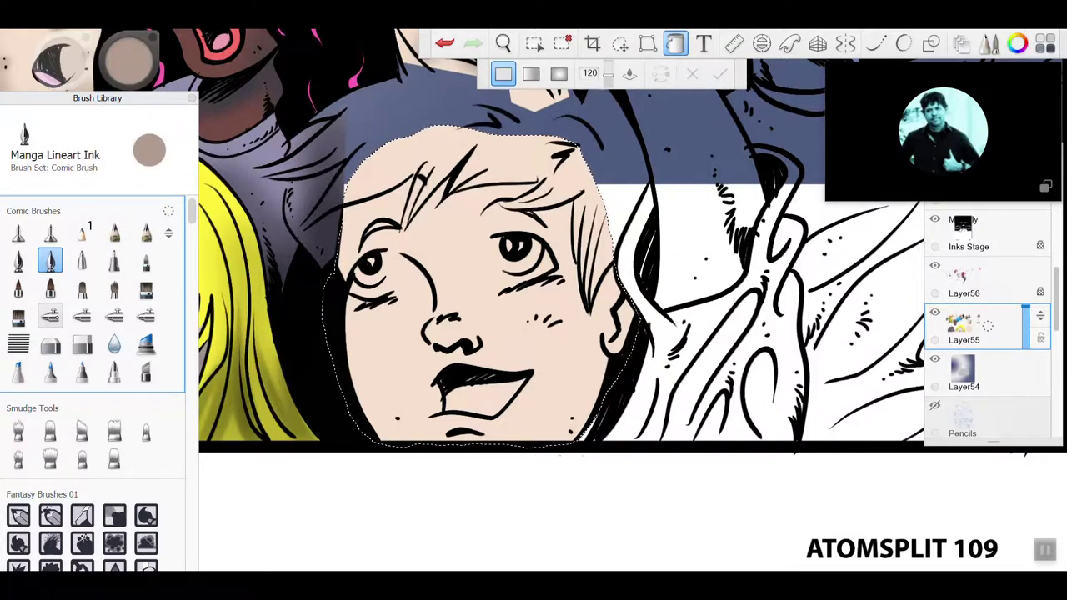
click(50, 316)
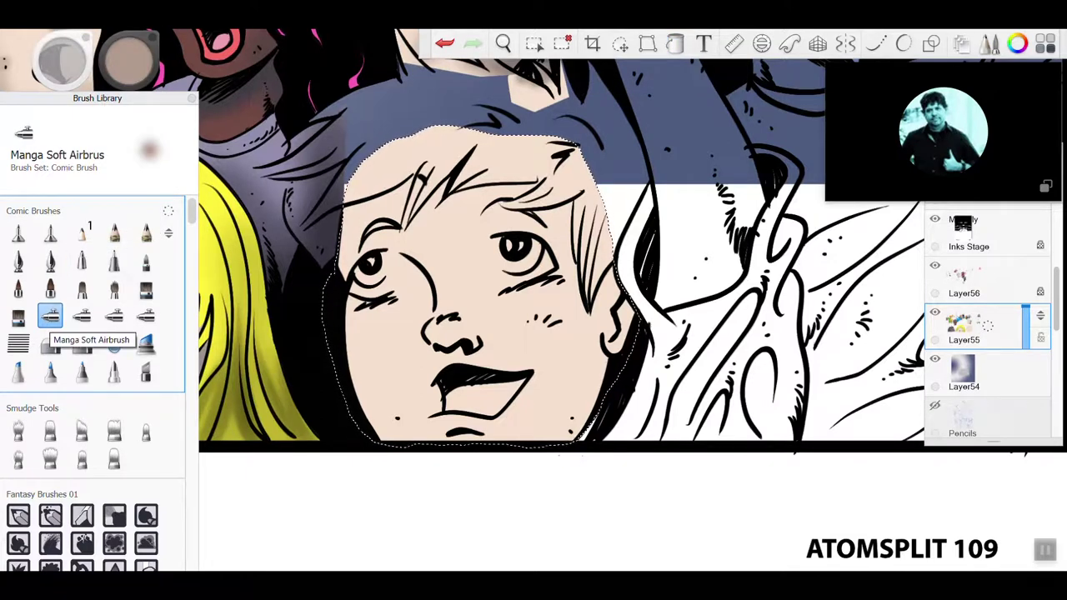
click(82, 315)
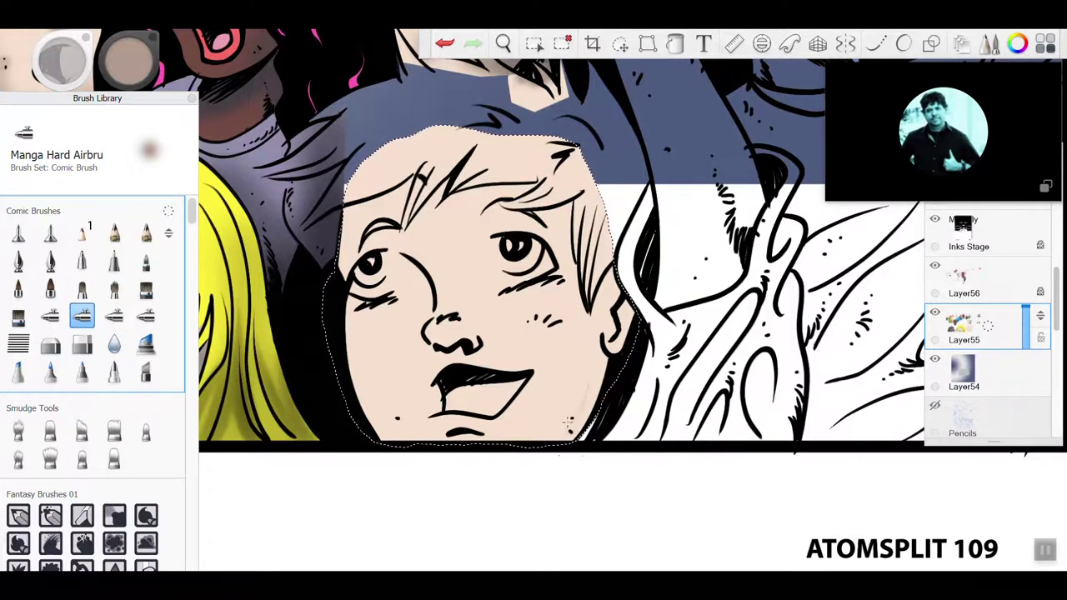
click(443, 44)
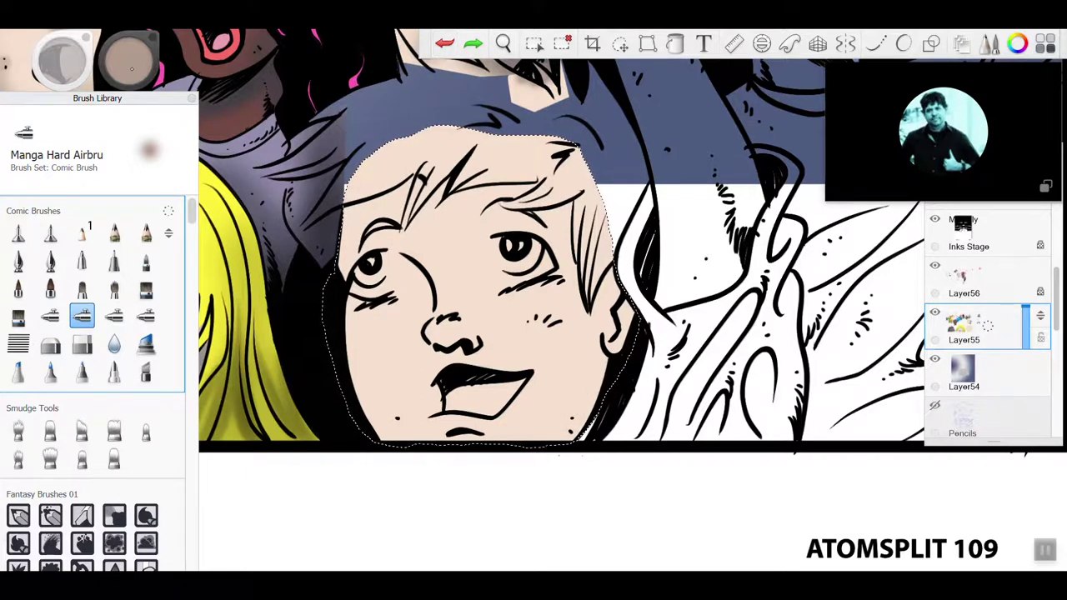
Step: Reselect the tan swatch, adjust the airbrush size, and lightly shade the lower corner of the jaw
drag(128, 61, 143, 61)
click(127, 61)
click(121, 176)
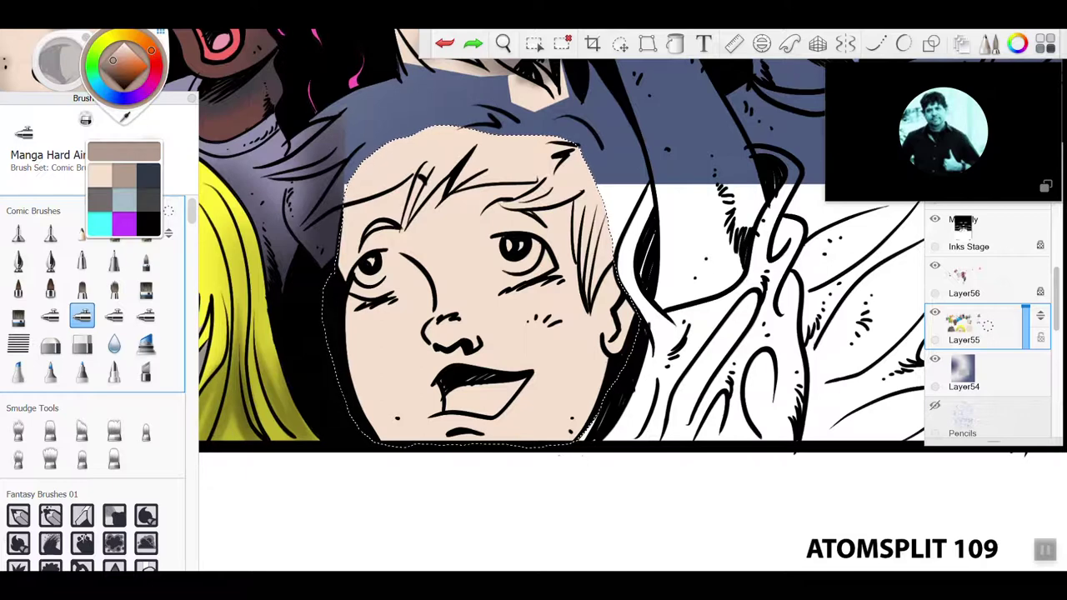
click(59, 68)
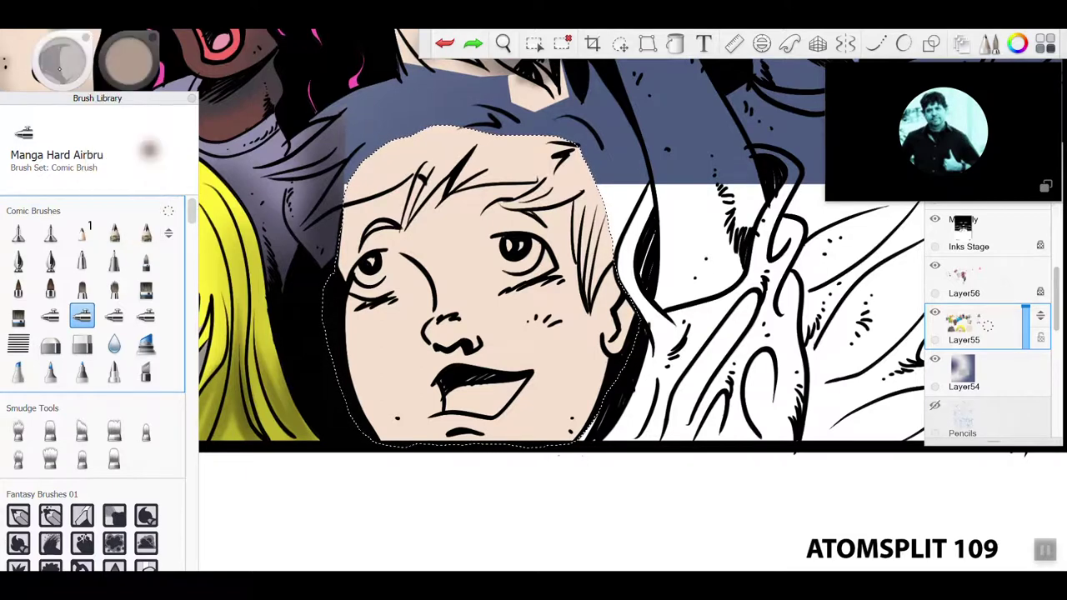
drag(65, 73, 87, 73)
drag(347, 78, 552, 78)
mouse_move(571, 422)
mouse_down()
mouse_move(601, 360)
mouse_move(590, 414)
mouse_up()
Step: Try building up tan shading from the chin along the jaw to the ear, and undo those strokes
drag(65, 64, 77, 65)
mouse_move(602, 358)
mouse_down()
mouse_move(559, 433)
mouse_move(588, 363)
mouse_move(574, 408)
mouse_move(538, 433)
mouse_move(465, 442)
mouse_move(560, 428)
mouse_up()
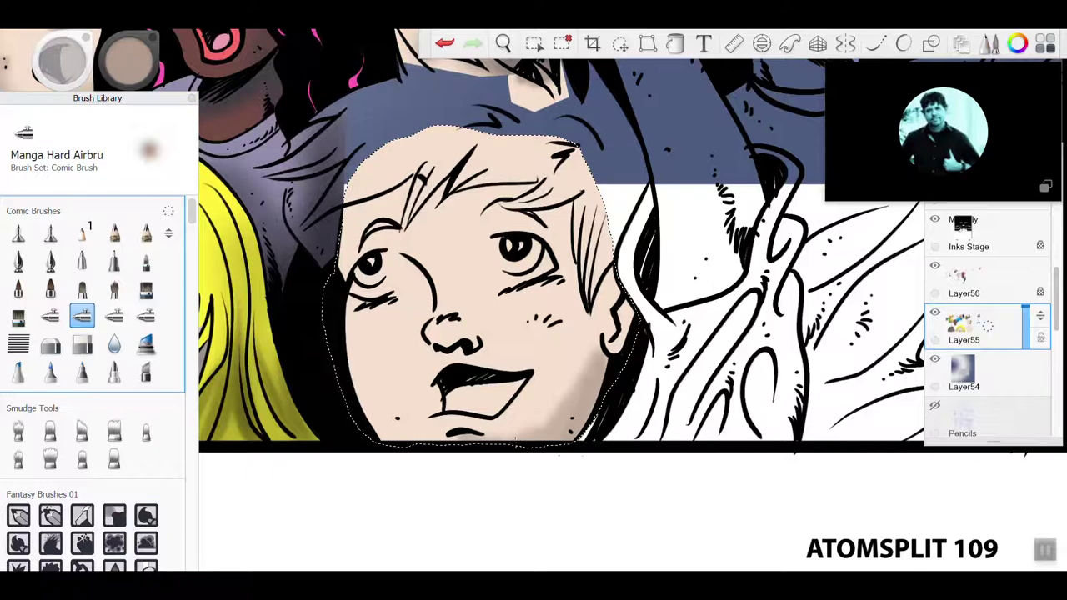
drag(515, 443, 522, 434)
mouse_move(589, 375)
mouse_down()
mouse_move(629, 310)
mouse_move(621, 317)
mouse_move(606, 273)
mouse_move(599, 287)
mouse_up()
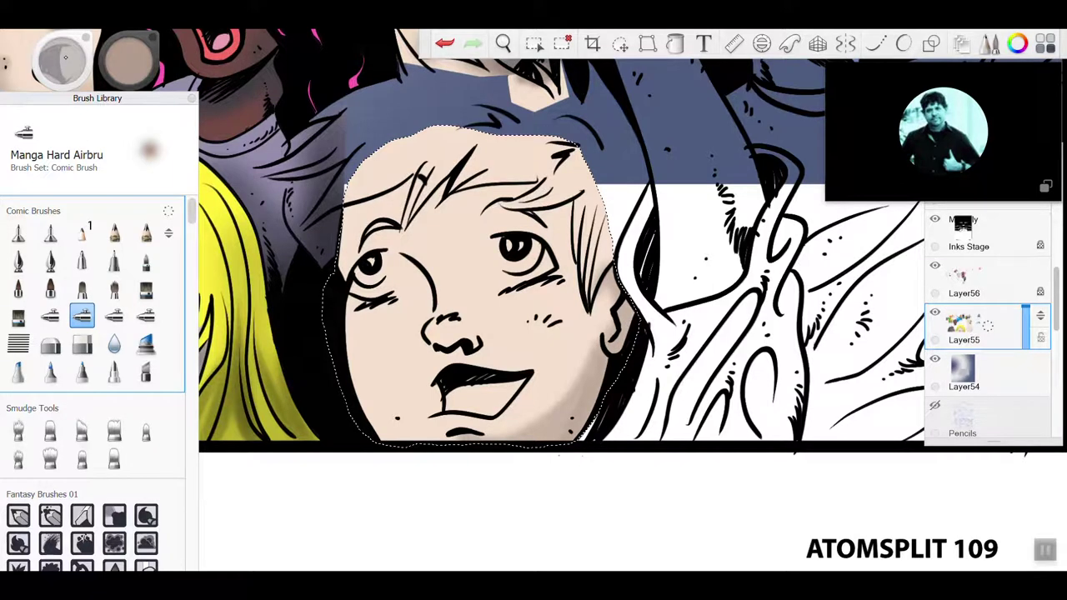
drag(63, 59, 146, 65)
mouse_move(525, 432)
mouse_down()
mouse_move(584, 350)
mouse_move(542, 408)
mouse_up()
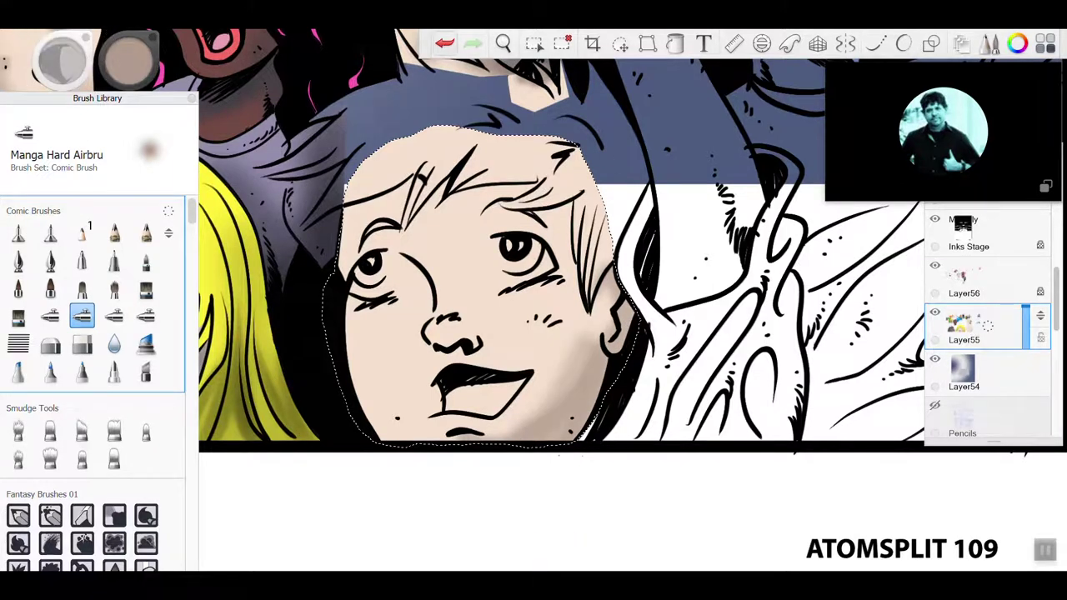
click(444, 44)
click(444, 43)
click(446, 44)
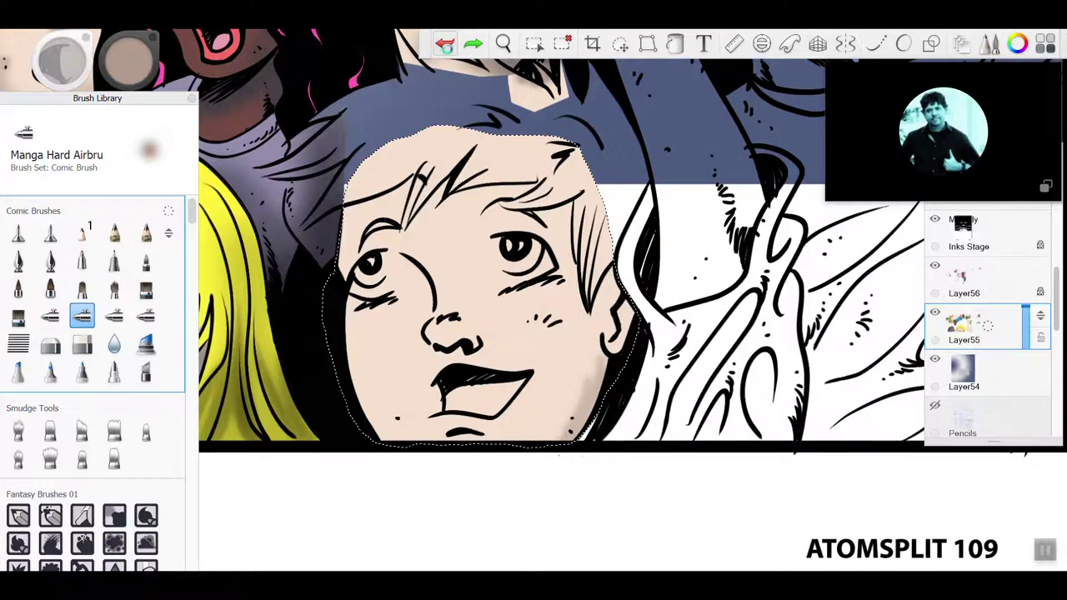
Step: Shade the underside of the face in tan from the chin along the jaw and up beside the ear
mouse_move(561, 432)
mouse_down()
mouse_move(575, 425)
mouse_move(567, 436)
mouse_move(542, 427)
mouse_move(493, 437)
mouse_move(557, 403)
mouse_move(596, 352)
mouse_move(494, 444)
mouse_up()
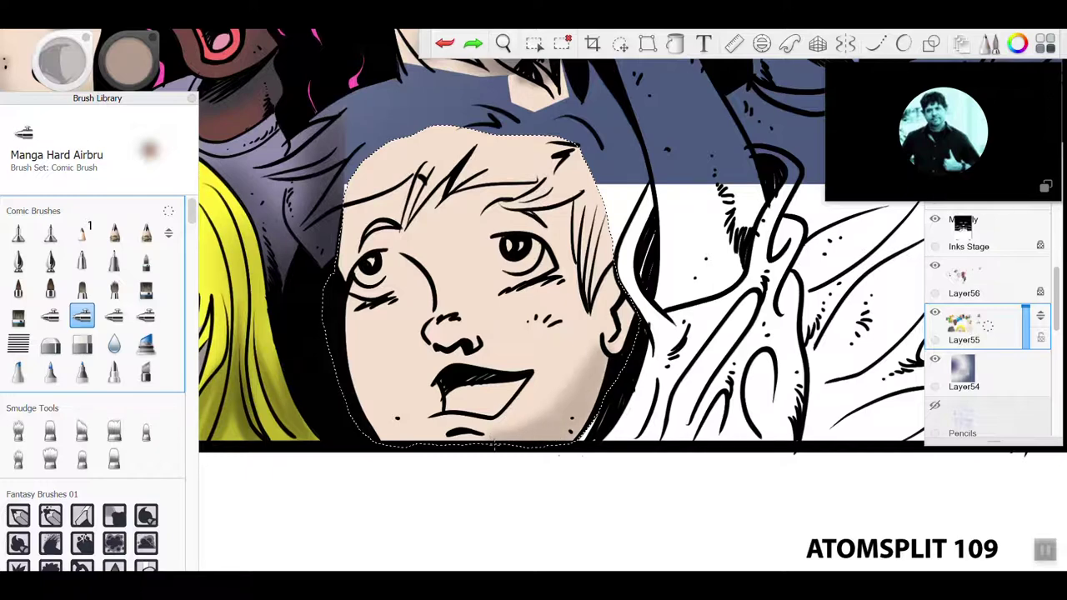
mouse_move(602, 354)
mouse_down()
mouse_move(610, 324)
mouse_move(627, 311)
mouse_move(604, 351)
mouse_move(605, 268)
mouse_up()
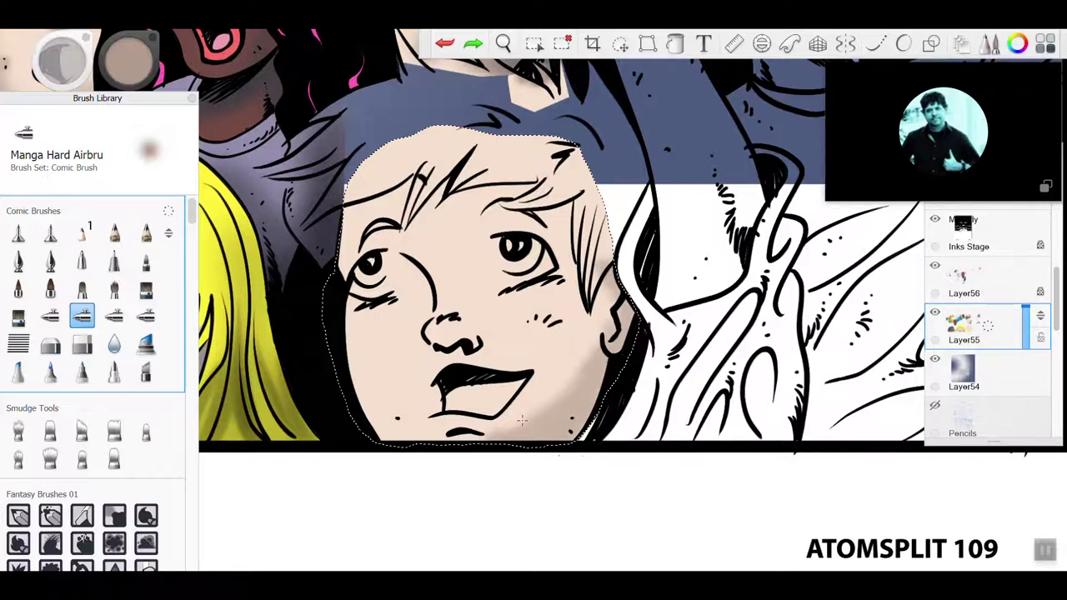
drag(521, 421, 442, 437)
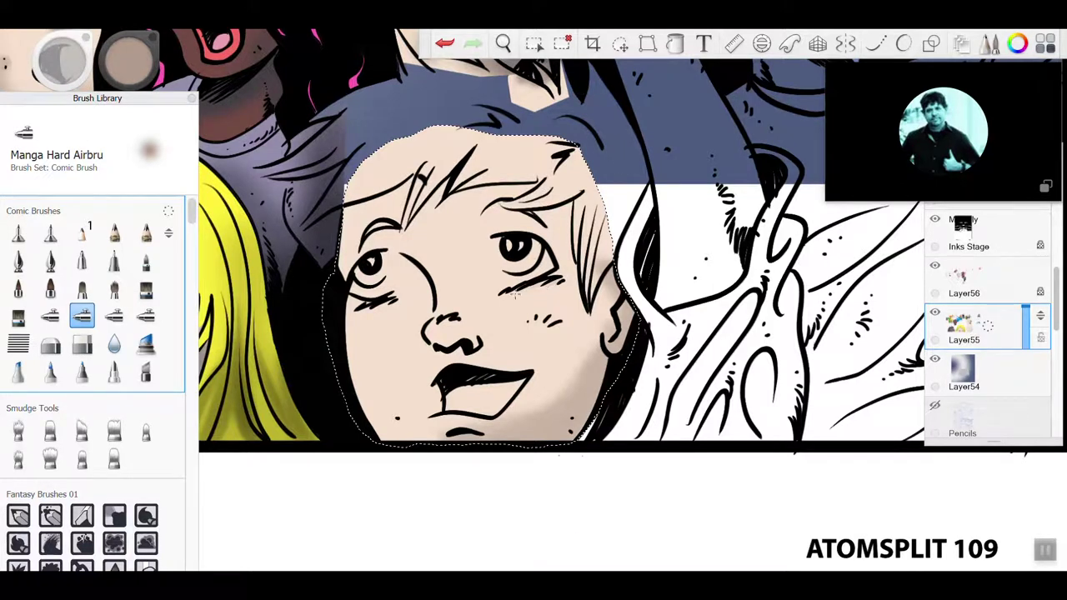
Step: Shade beneath the eyes in tan with a resized airbrush, and undo the latest strokes
drag(560, 285, 501, 294)
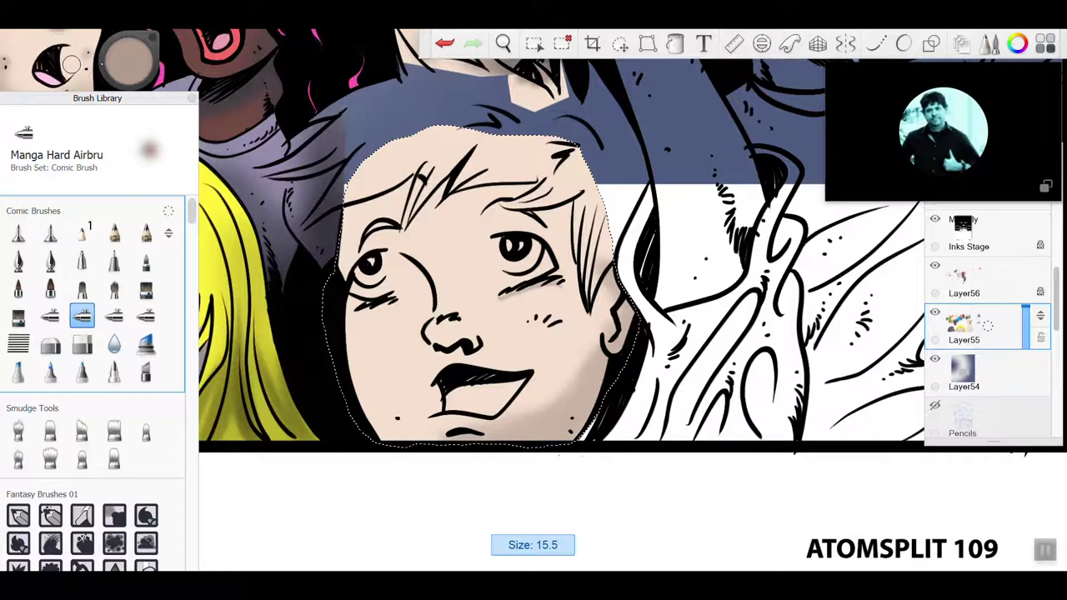
drag(65, 62, 58, 62)
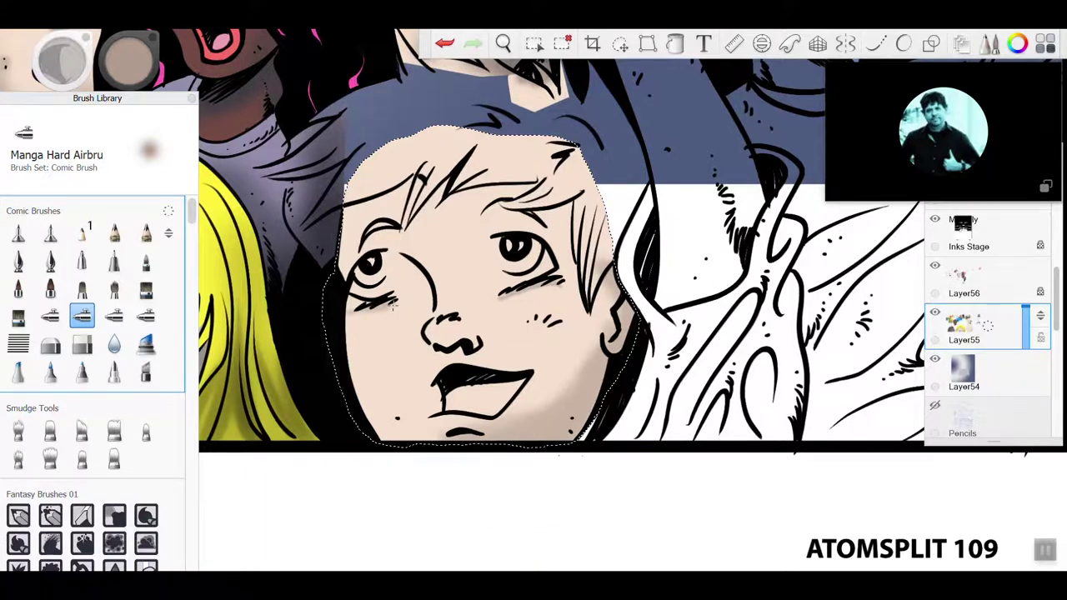
click(444, 44)
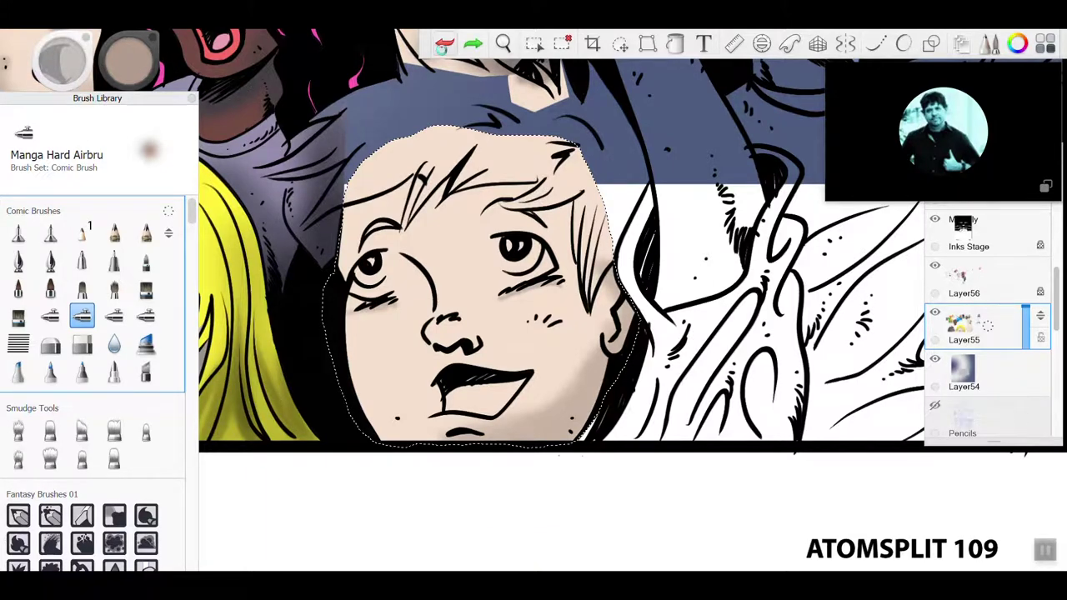
key(ctrl+z)
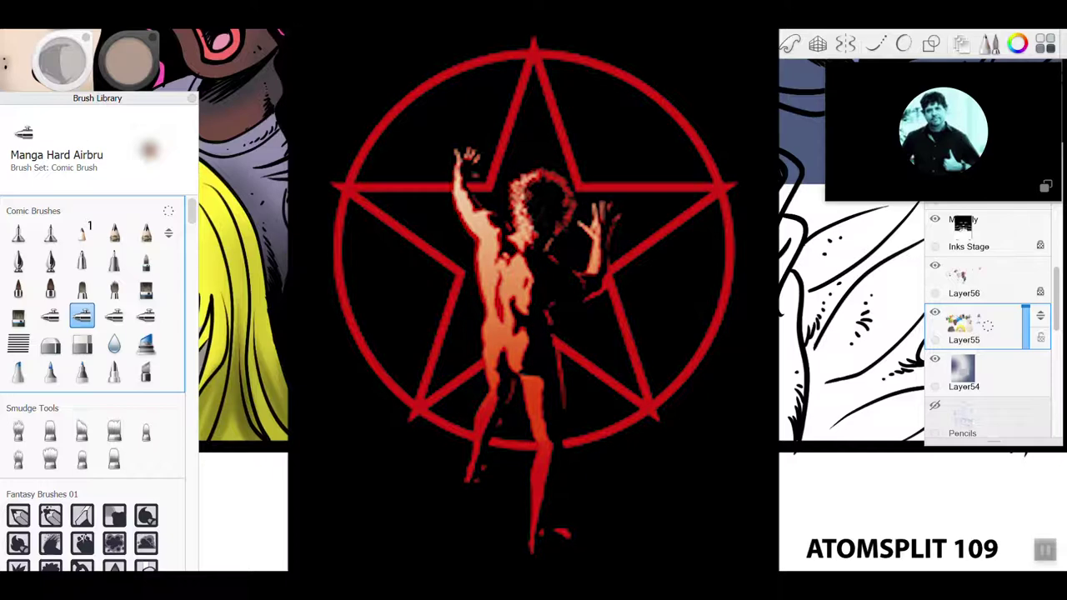
Step: Shade the forehead beneath the hair fringe and the temple in tan with a resized airbrush, undoing the first attempt
mouse_move(69, 64)
mouse_down()
mouse_move(93, 58)
mouse_move(69, 57)
mouse_move(88, 52)
mouse_move(89, 39)
mouse_up()
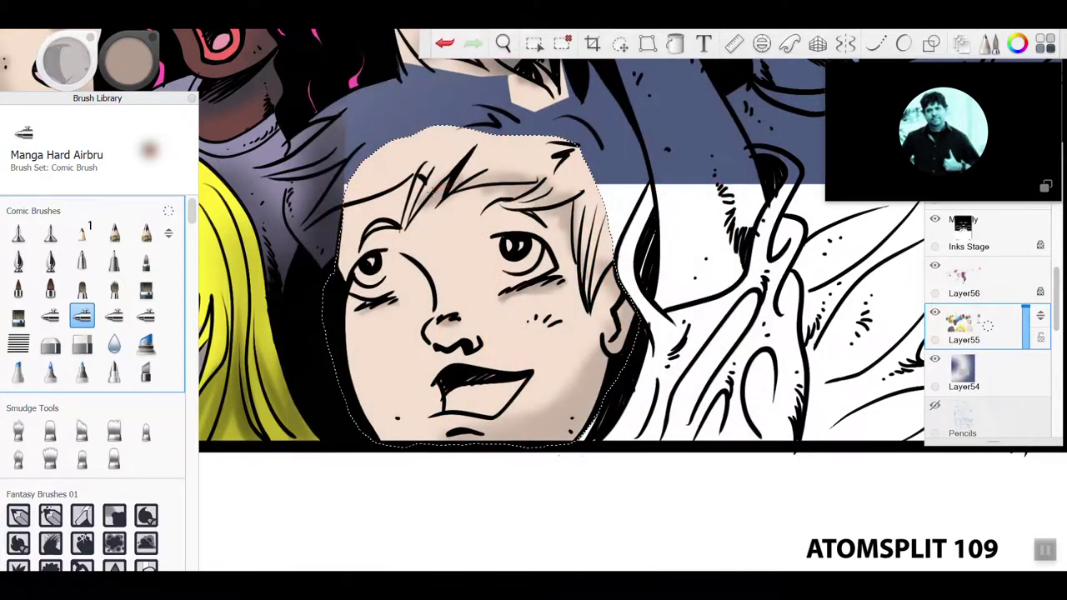
mouse_move(428, 189)
mouse_down()
mouse_move(412, 214)
mouse_move(421, 180)
mouse_move(351, 207)
mouse_up()
click(445, 50)
click(445, 52)
drag(71, 63, 166, 63)
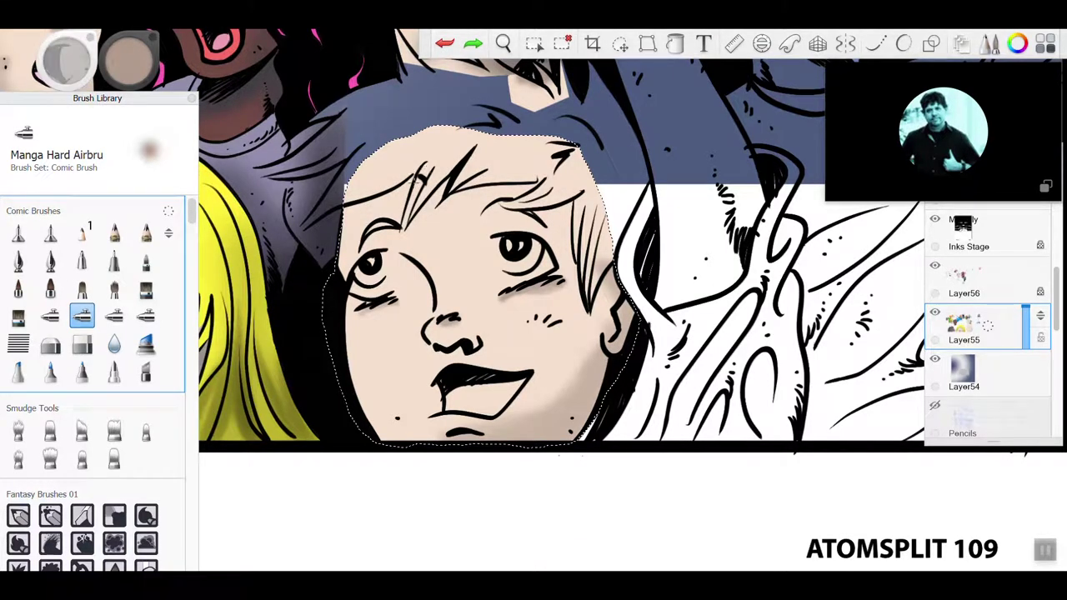
mouse_move(417, 177)
mouse_down()
mouse_move(368, 207)
mouse_move(451, 171)
mouse_move(435, 201)
mouse_move(491, 179)
mouse_move(465, 193)
mouse_move(534, 178)
mouse_move(501, 197)
mouse_move(540, 190)
mouse_move(454, 195)
mouse_move(513, 197)
mouse_move(550, 182)
mouse_move(543, 215)
mouse_move(562, 227)
mouse_move(563, 248)
mouse_move(568, 222)
mouse_move(586, 293)
mouse_up()
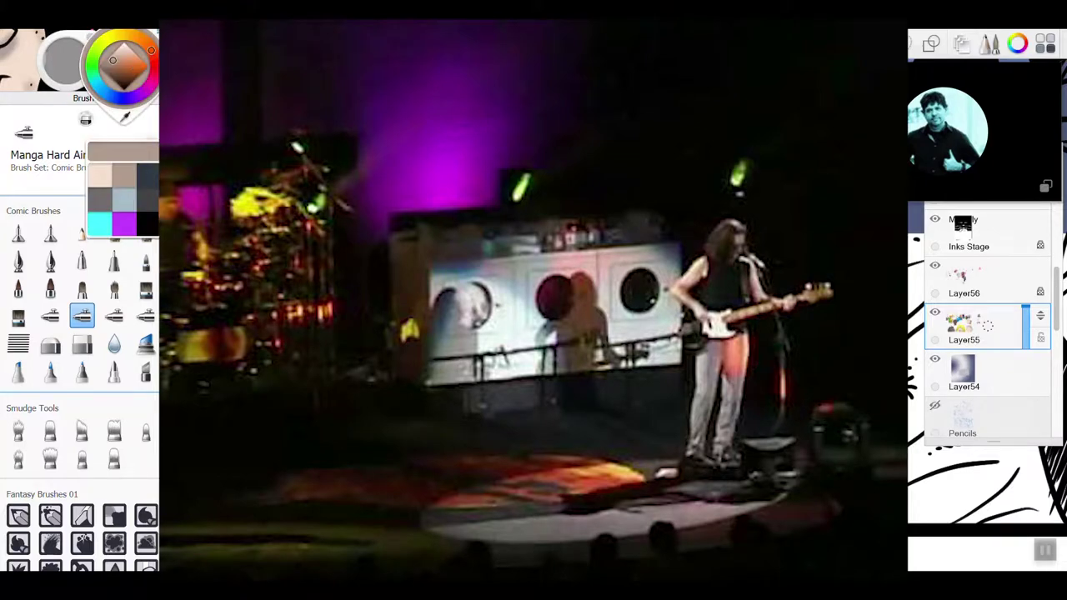
Step: Switch to the Manga Soft Airbrush with the dark slate blue swatch and deepen the shadow along the jaw edge
click(148, 175)
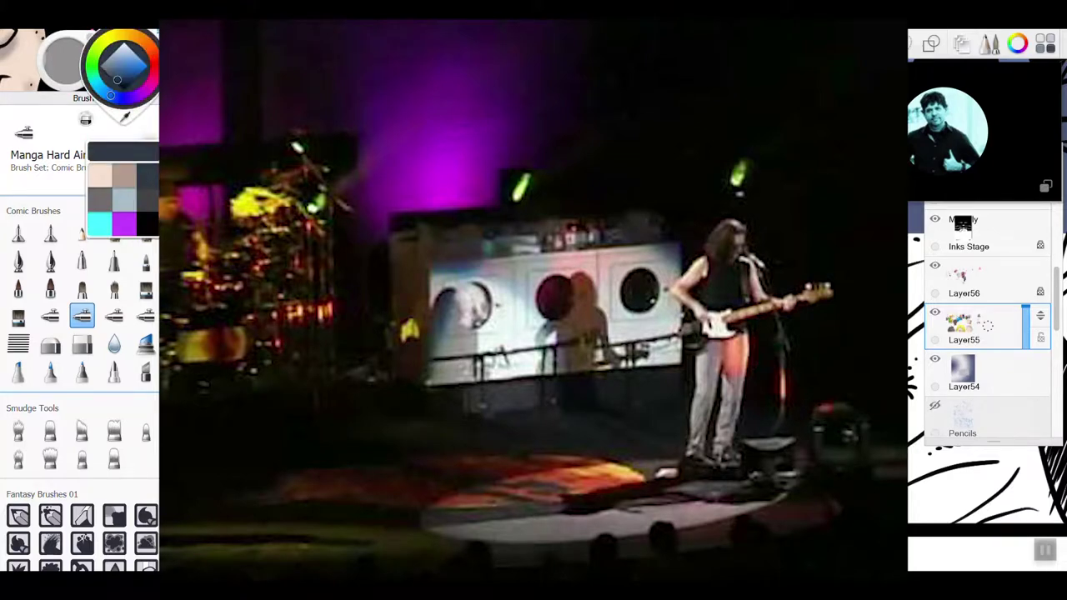
click(147, 175)
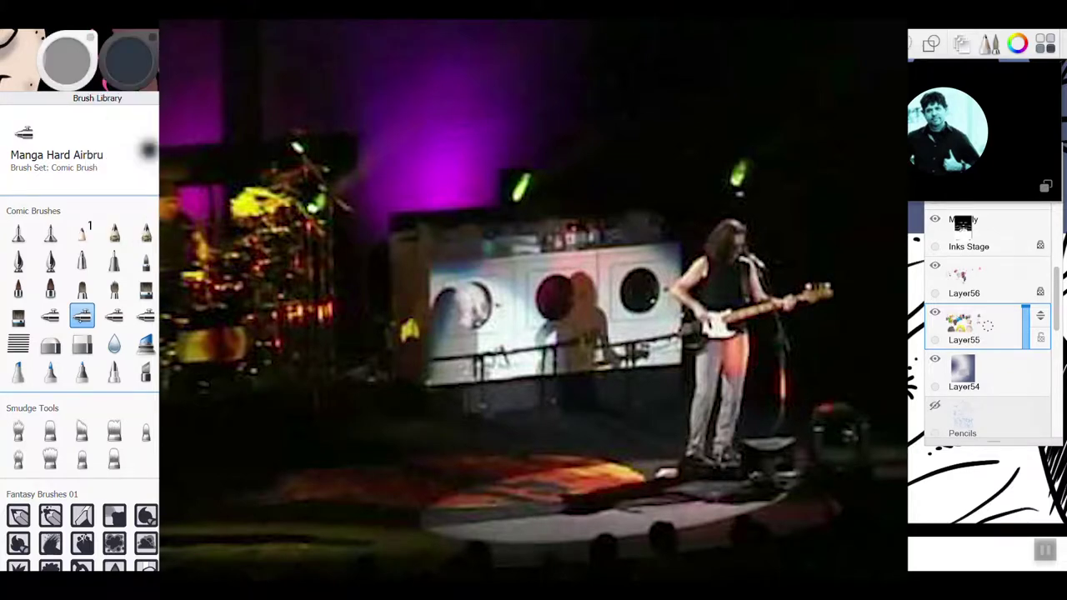
click(50, 317)
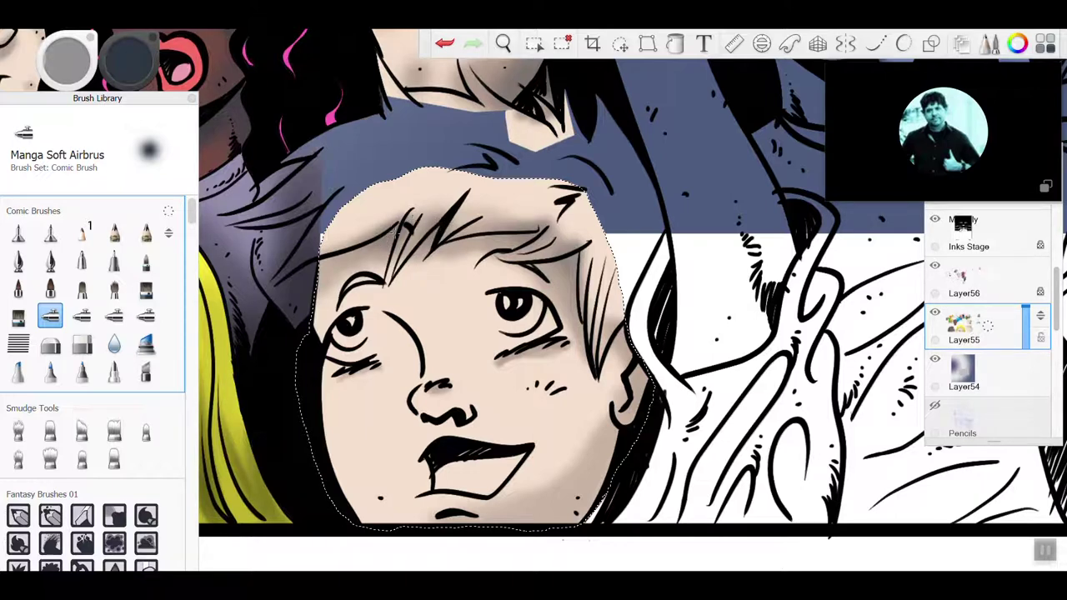
mouse_move(78, 64)
mouse_down()
mouse_move(153, 58)
mouse_move(91, 66)
mouse_up()
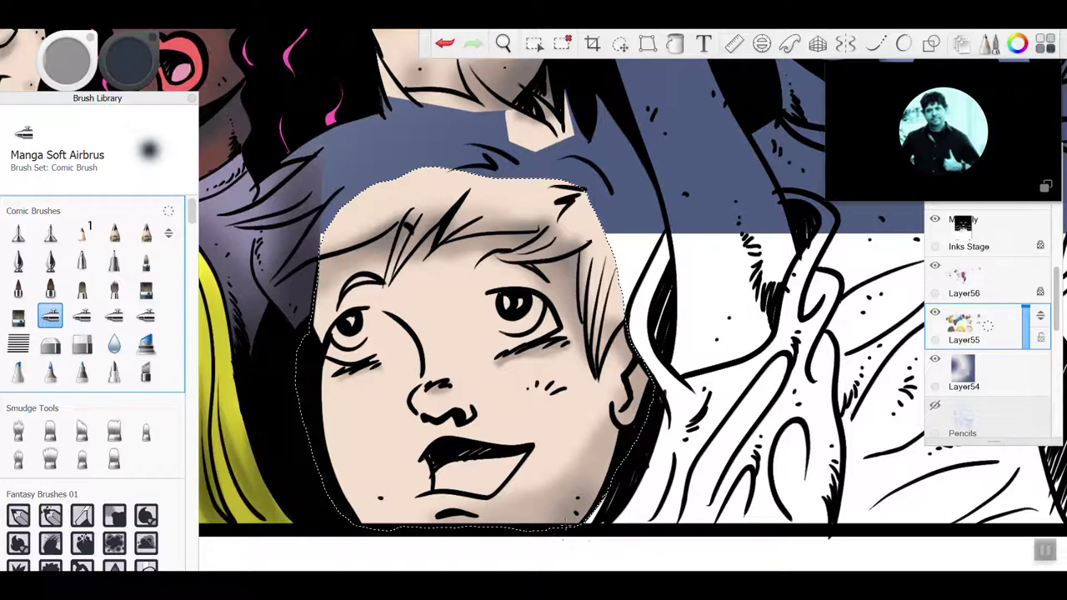
drag(614, 458, 556, 521)
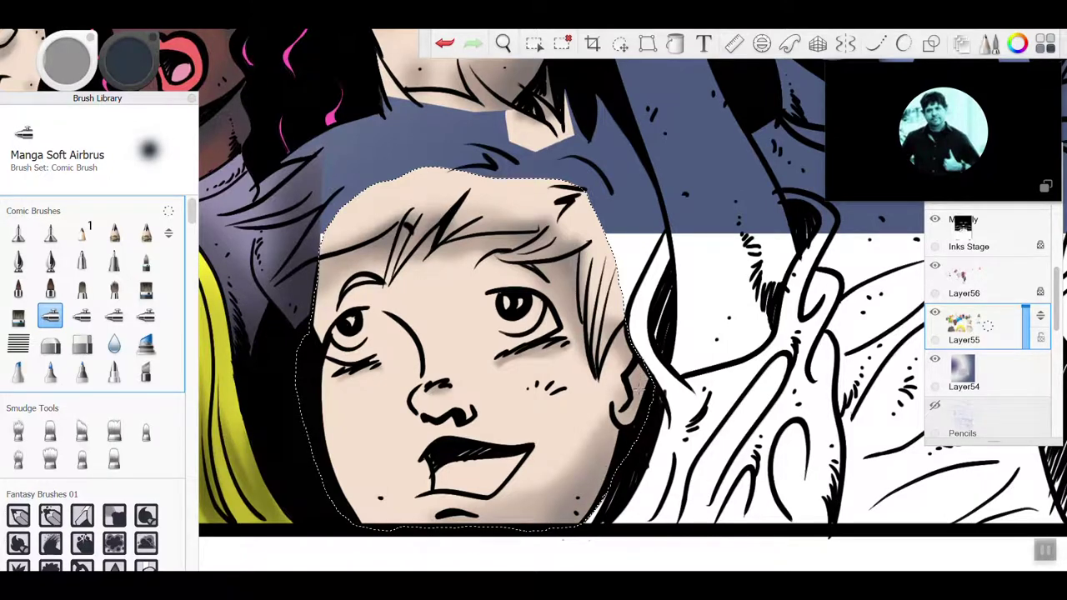
Step: Try a dark shadow stroke inside the ear, undo it, and adjust the airbrush size
drag(638, 389, 637, 402)
key(ctrl+z)
key([)
drag(70, 54, 69, 67)
Step: Look through the brush library's sets for a suitable brush
scroll(190, 227, down, 3)
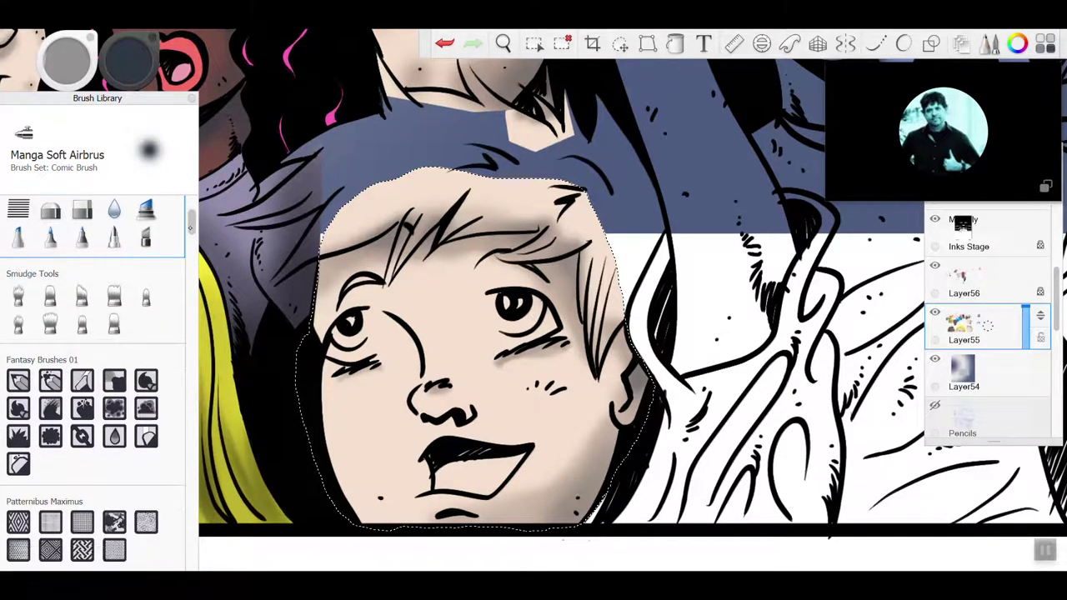
scroll(100, 375, down, 10)
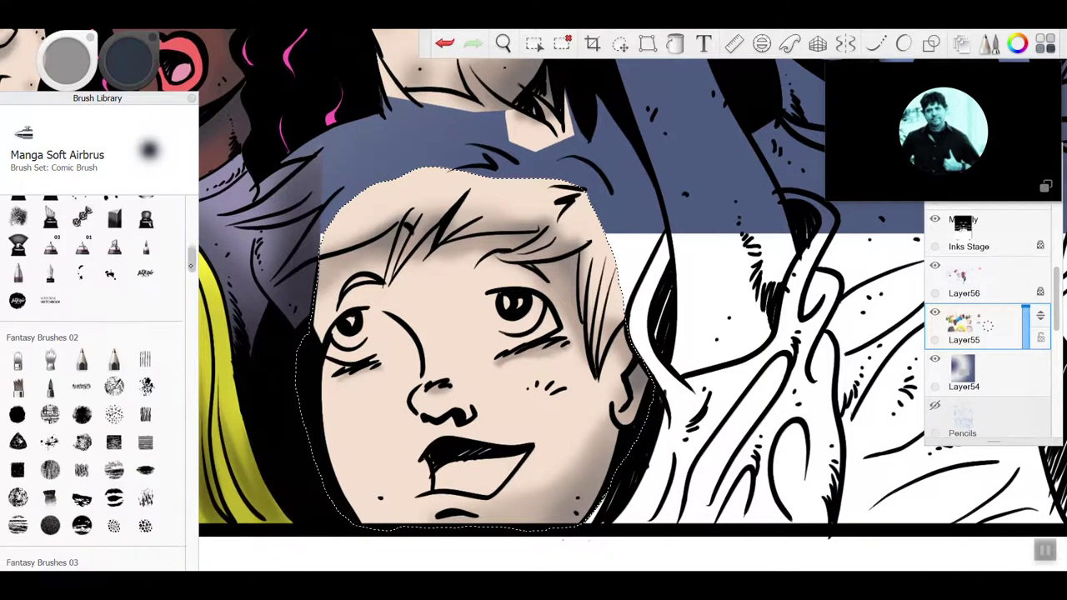
scroll(92, 375, down, 2)
scroll(92, 375, up, 10)
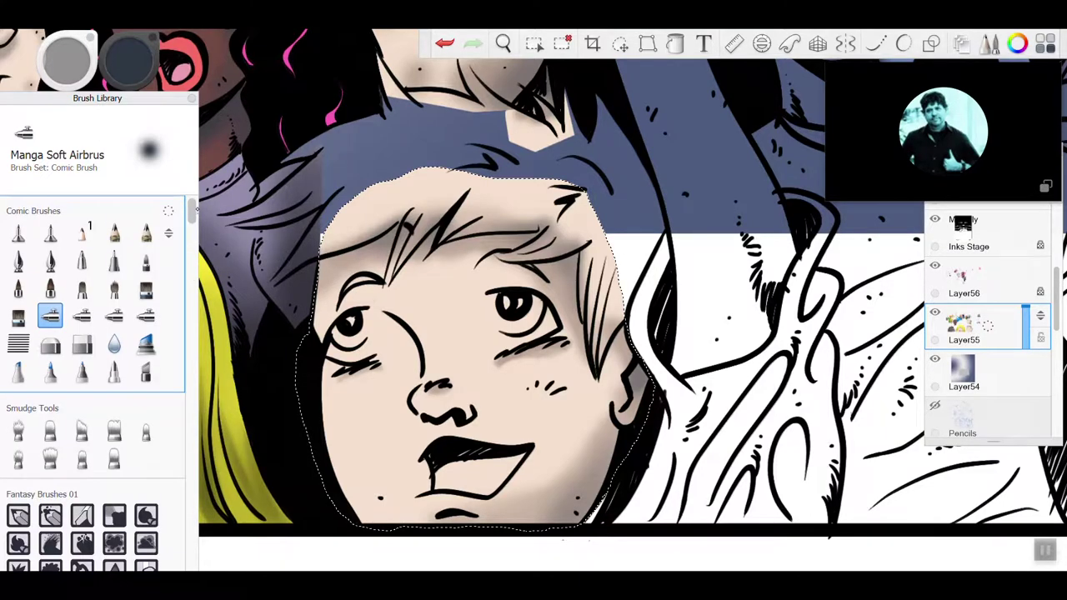
scroll(92, 375, down, 7)
scroll(91, 375, up, 7)
scroll(91, 375, down, 3)
scroll(92, 375, up, 3)
Step: Choose the Manga Hard Airbrush with a white colour, try a dab by the eye, and undo it
click(82, 317)
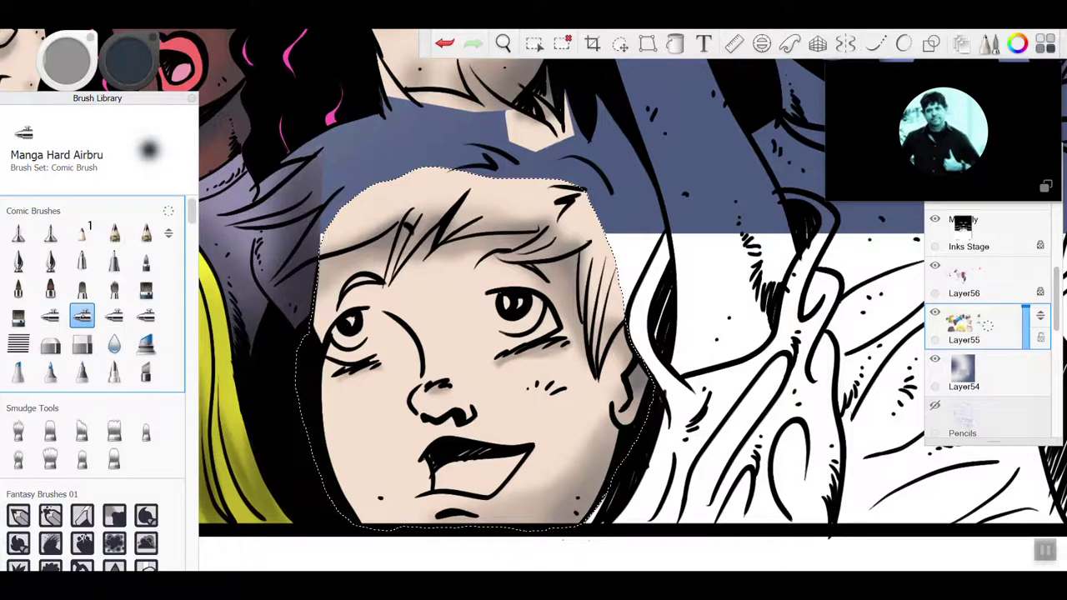
click(129, 61)
drag(117, 81, 124, 43)
mouse_move(503, 347)
mouse_down()
mouse_move(499, 321)
mouse_move(500, 335)
mouse_up()
click(444, 45)
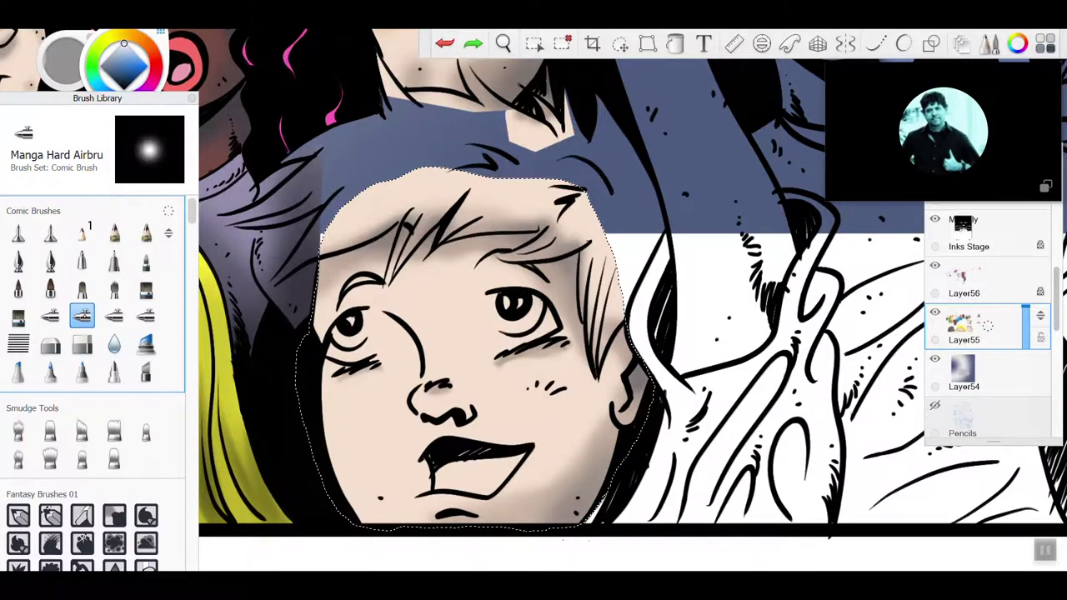
Step: Set the Manga Hard Airbrush size to 10.4 and paint the white of the eye nearest the ear
double_click(83, 317)
drag(446, 252, 374, 251)
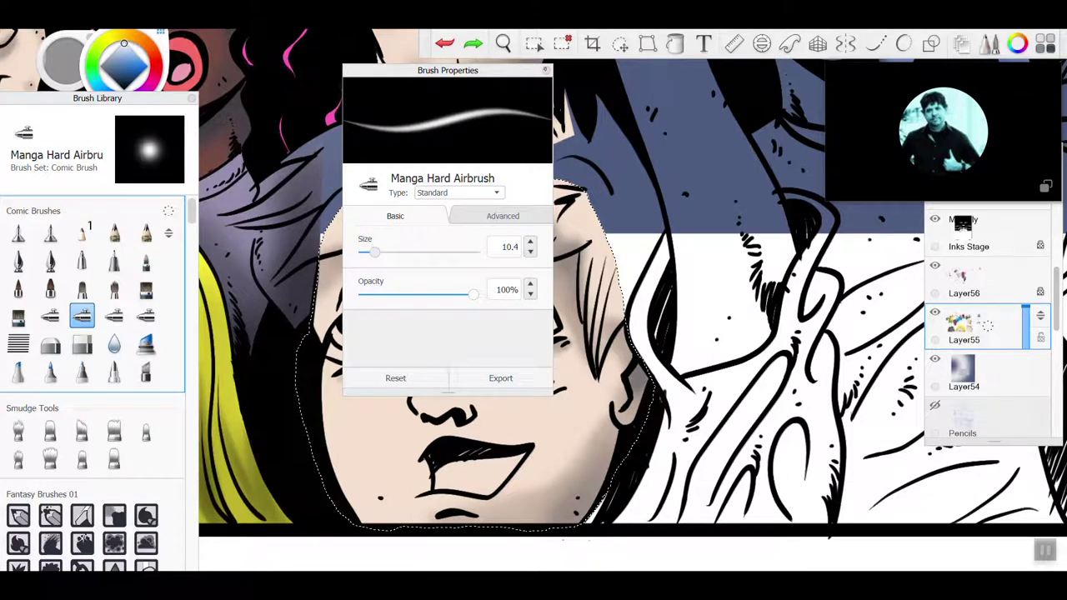
click(546, 71)
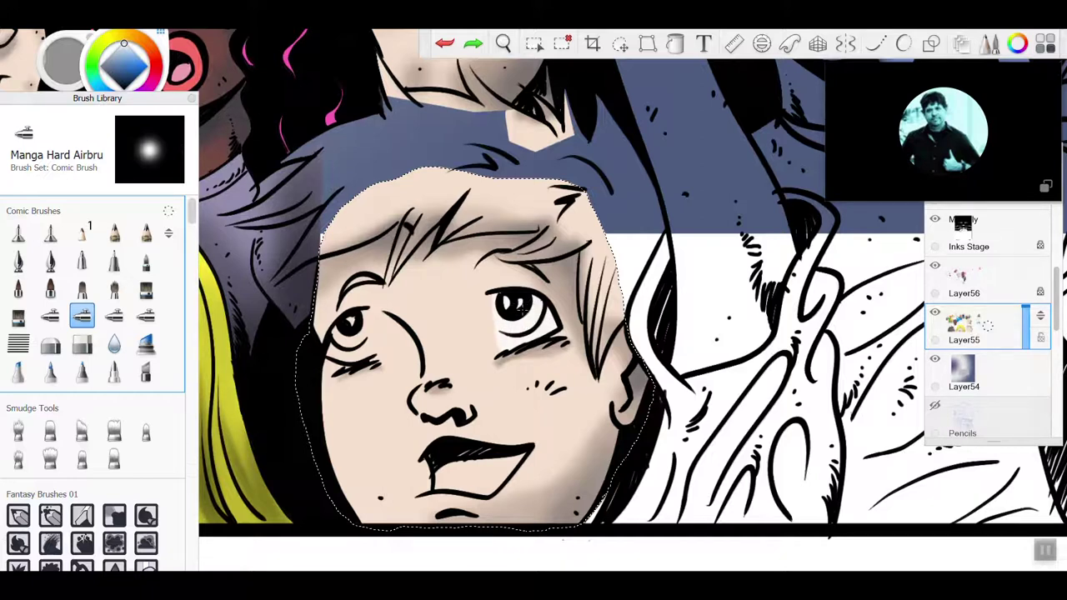
drag(535, 315, 540, 308)
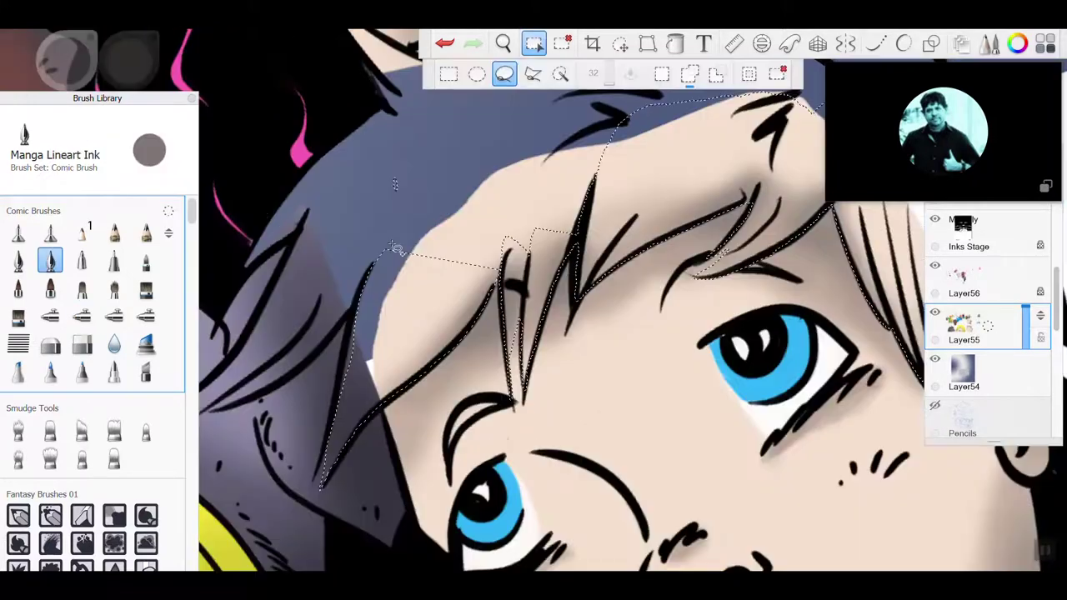
Step: Add the hair above the forehead, between the fringe strands, to the lasso selection
drag(512, 224, 395, 185)
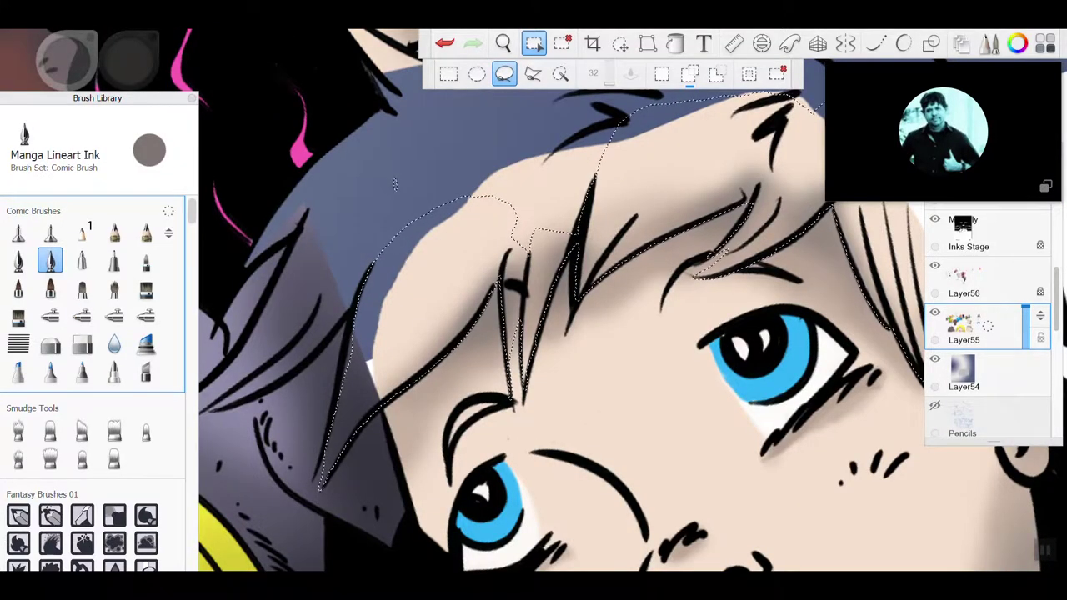
scroll(563, 329, up, 1)
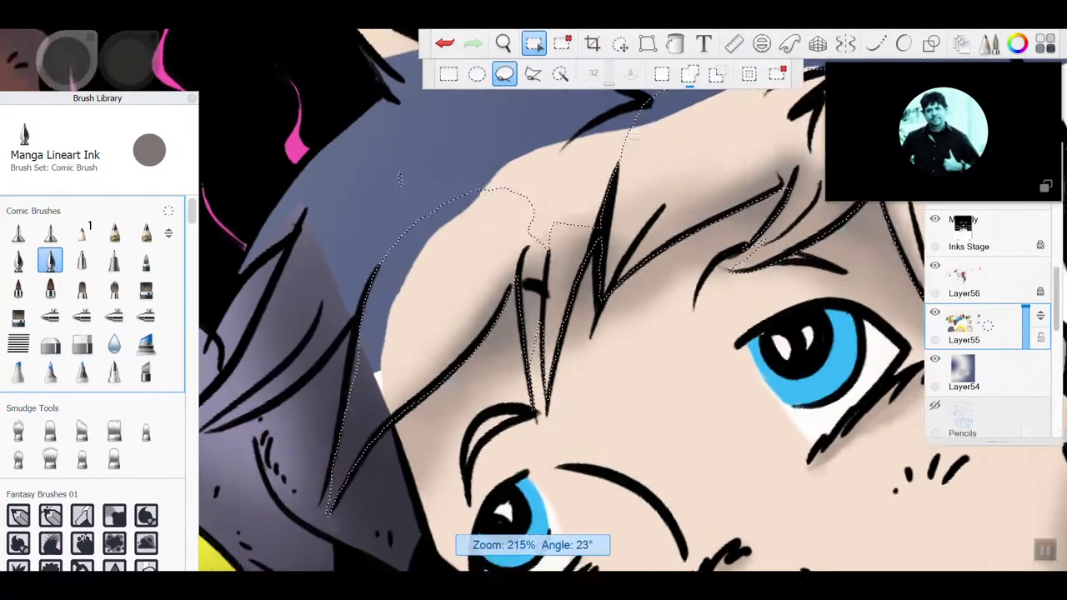
scroll(562, 329, up, 1)
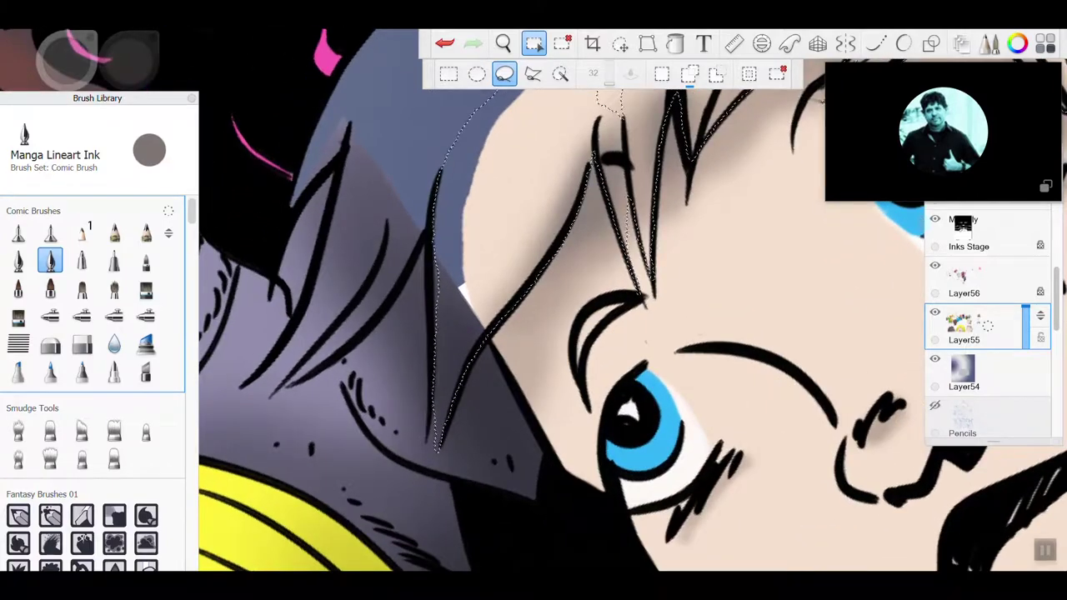
scroll(562, 329, down, 1)
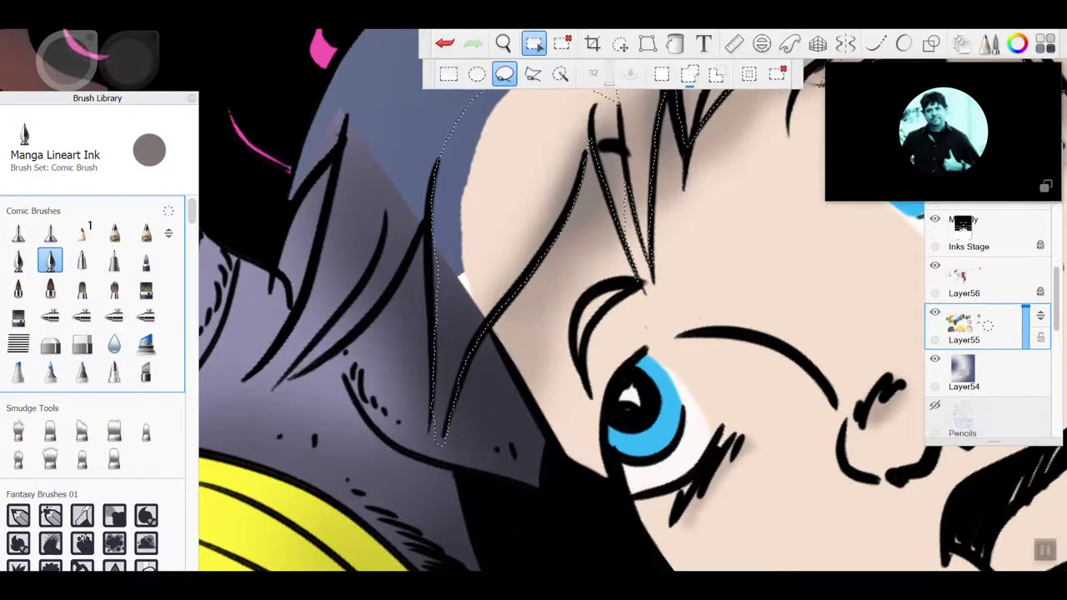
scroll(563, 329, down, 2)
scroll(562, 330, down, 1)
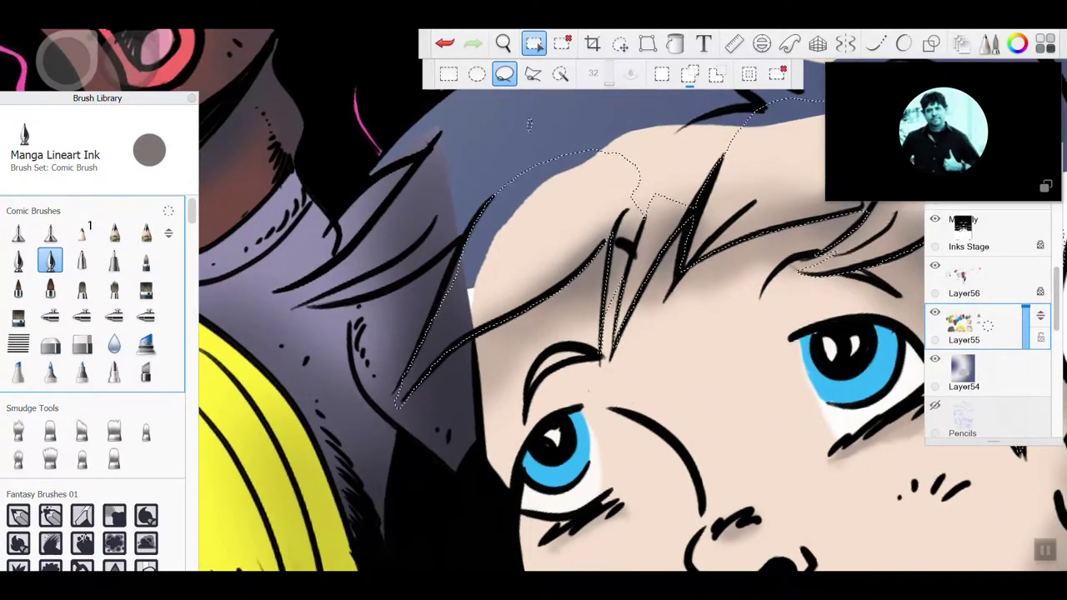
scroll(563, 329, up, 1)
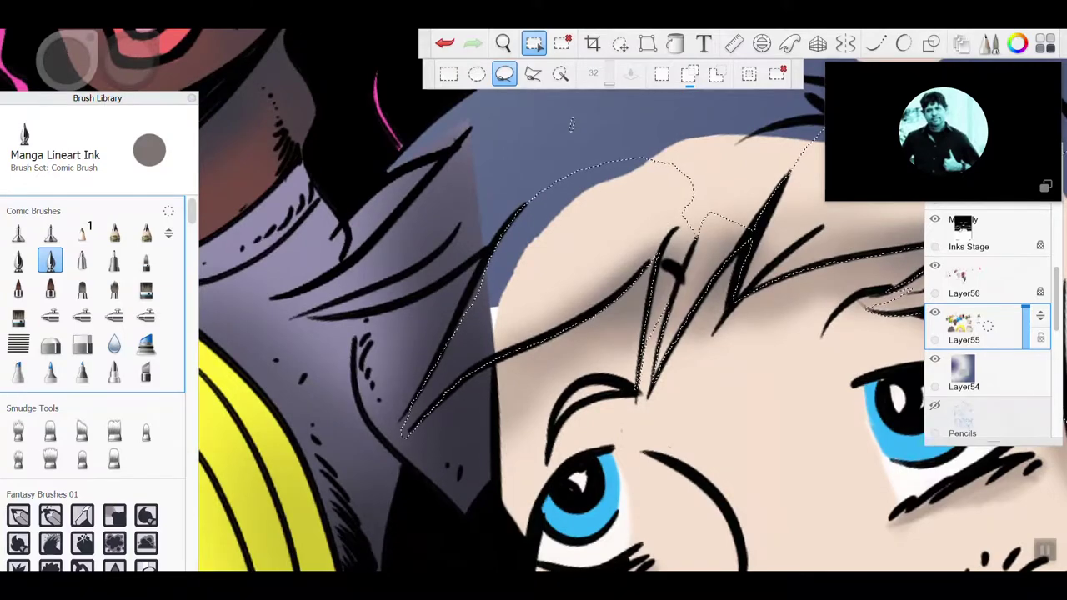
drag(571, 125, 598, 111)
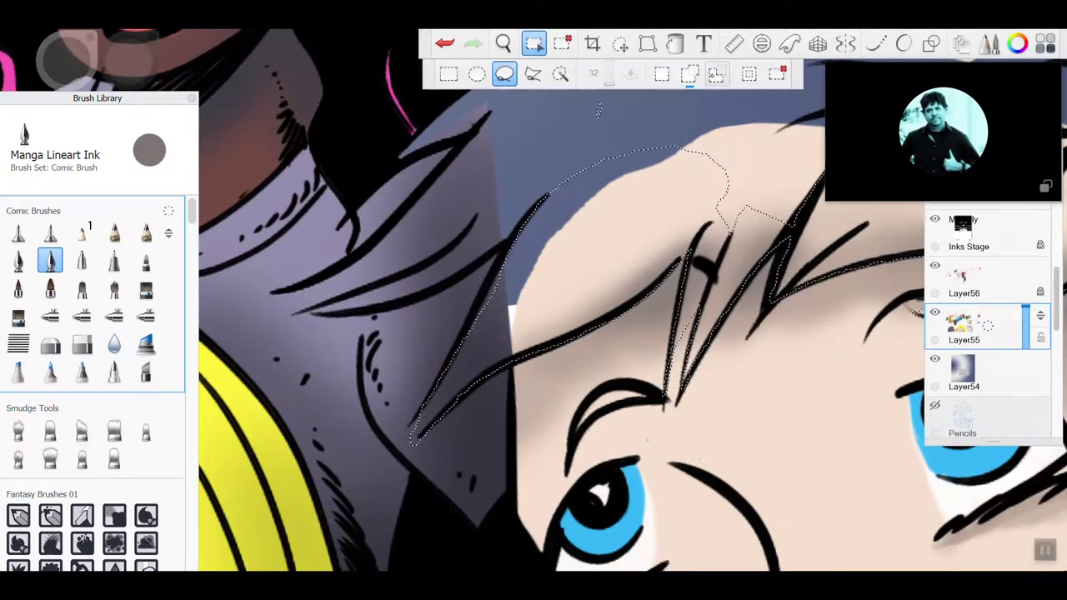
Step: Trim the selection overshoot at the pointed tip of the long side hair strand using Remove mode and the Polyline selection
click(715, 73)
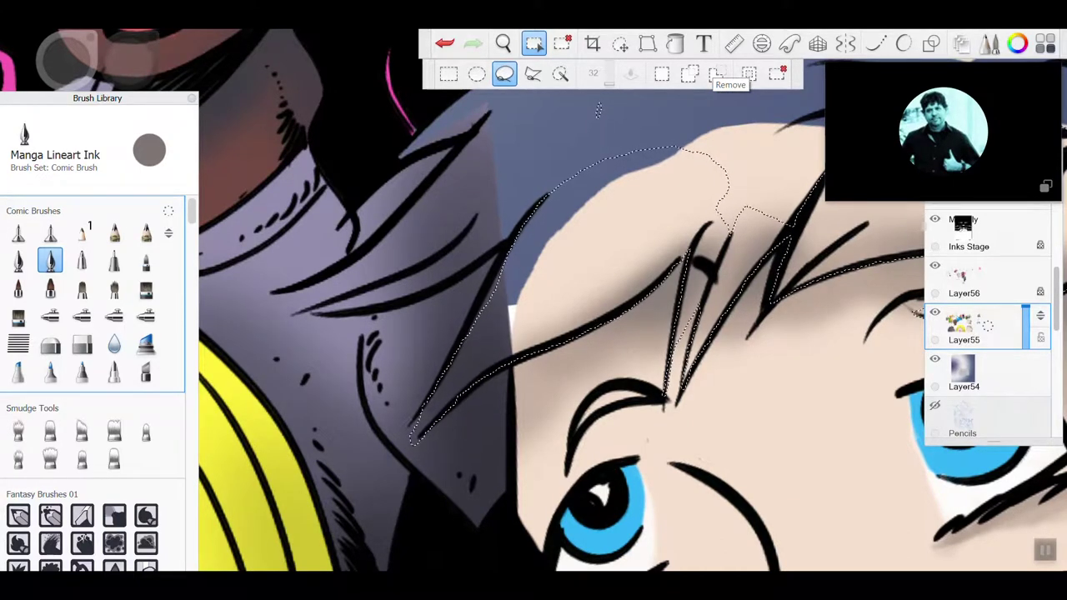
key(ctrl+z)
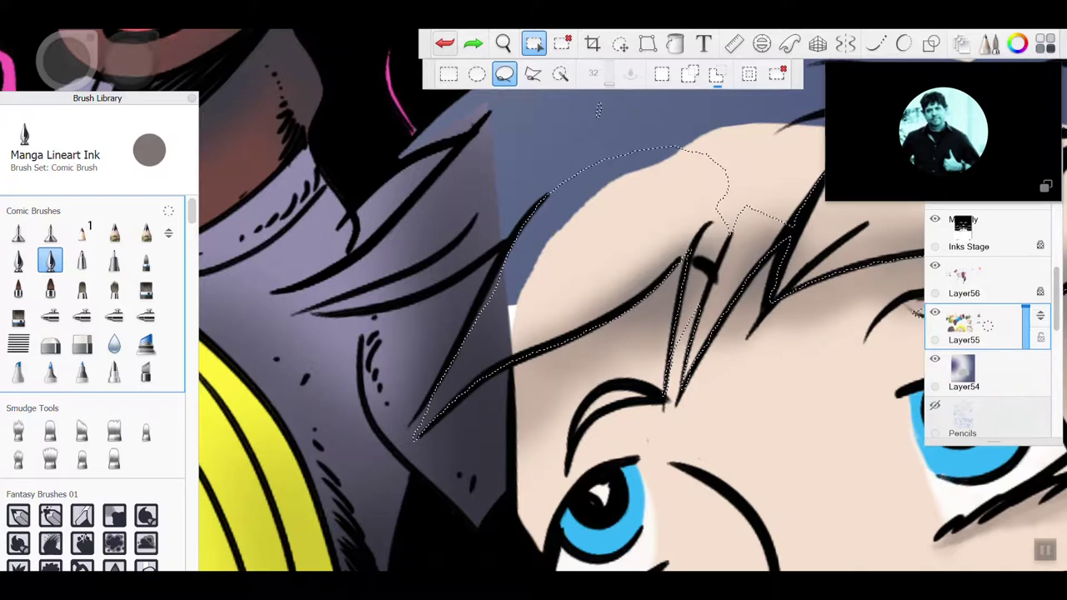
click(533, 74)
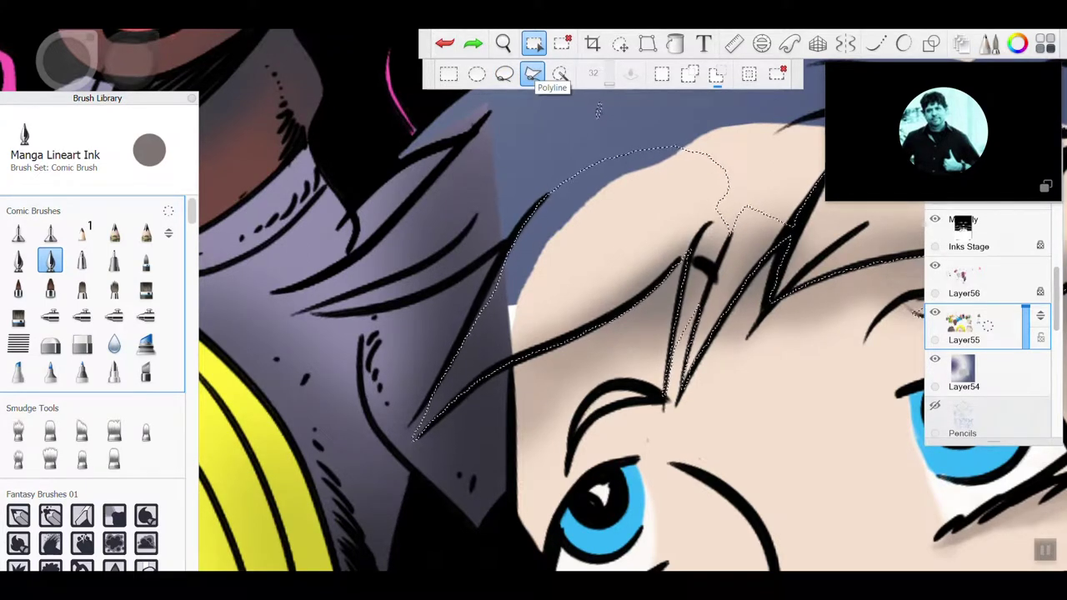
click(271, 289)
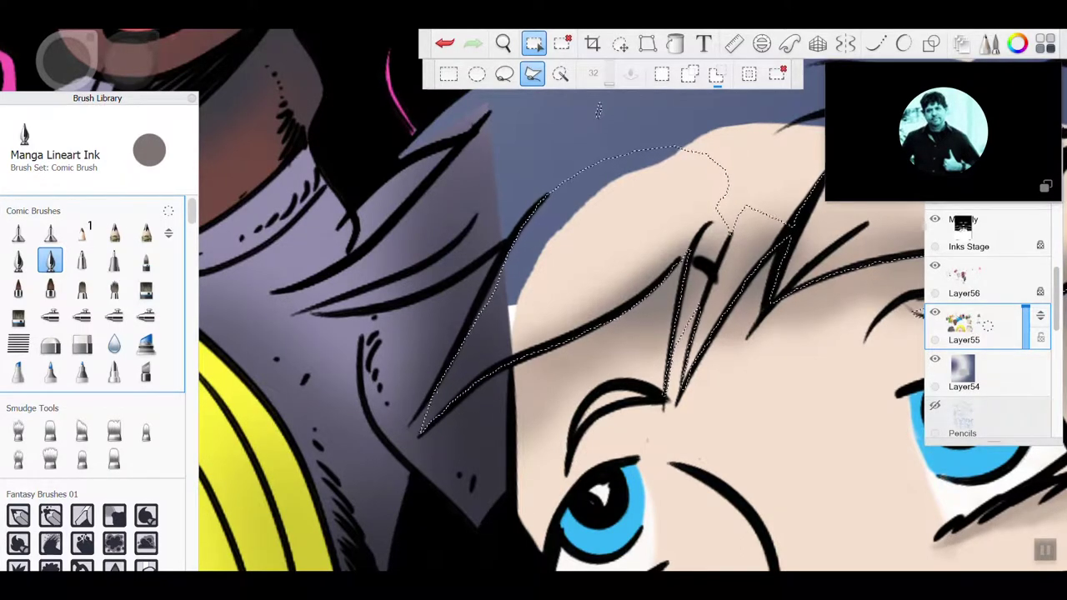
drag(602, 500, 679, 400)
Step: Extend the selection with the lasso in Add mode to the inked outer edge of the long side strand
scroll(367, 144, up, 3)
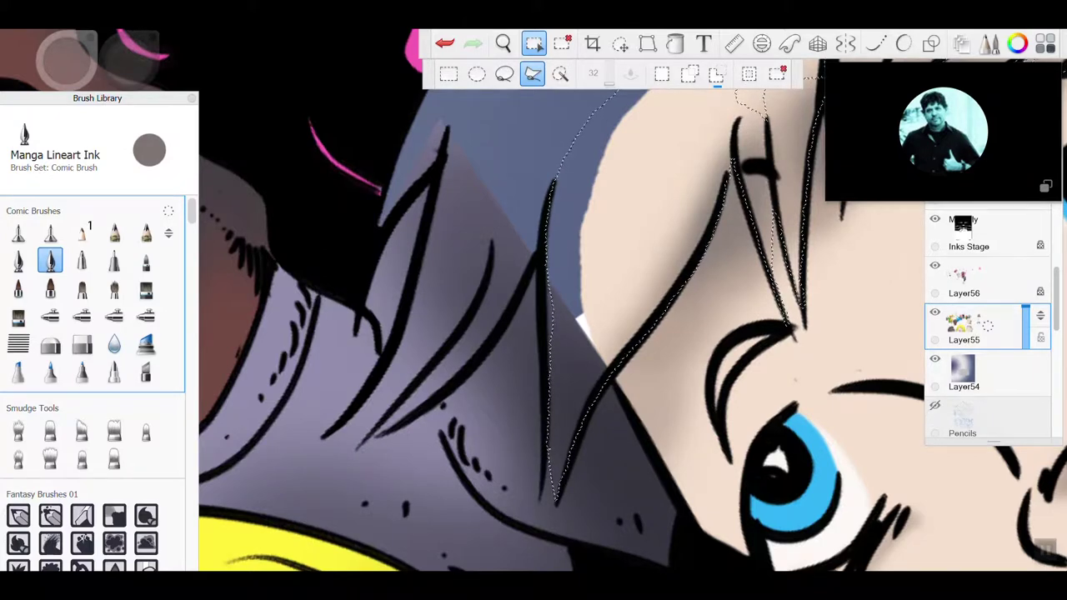
key(l)
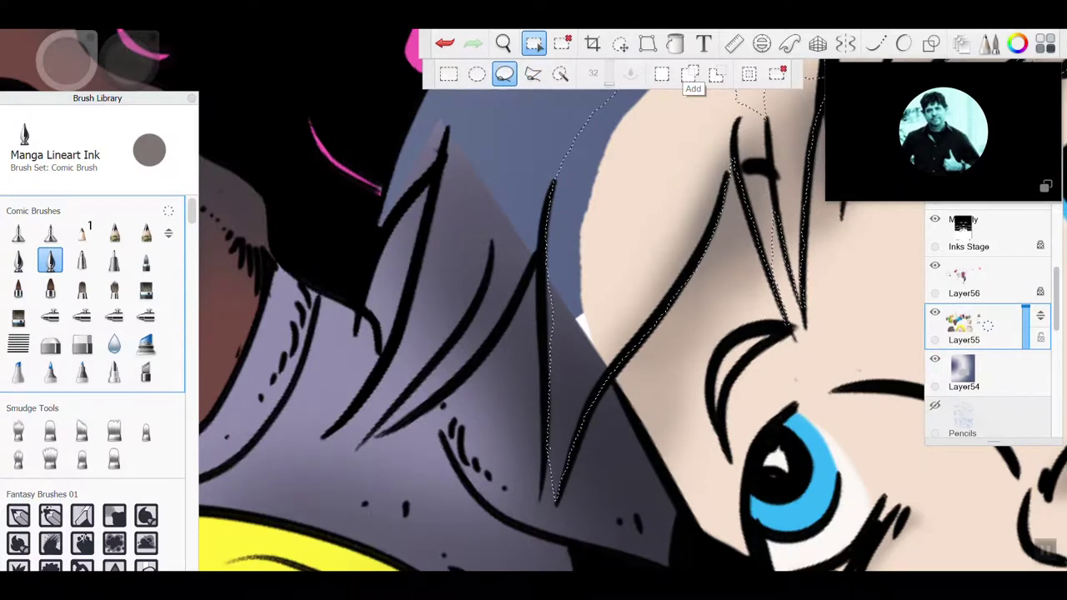
click(690, 74)
drag(386, 314, 357, 236)
key(ctrl+z)
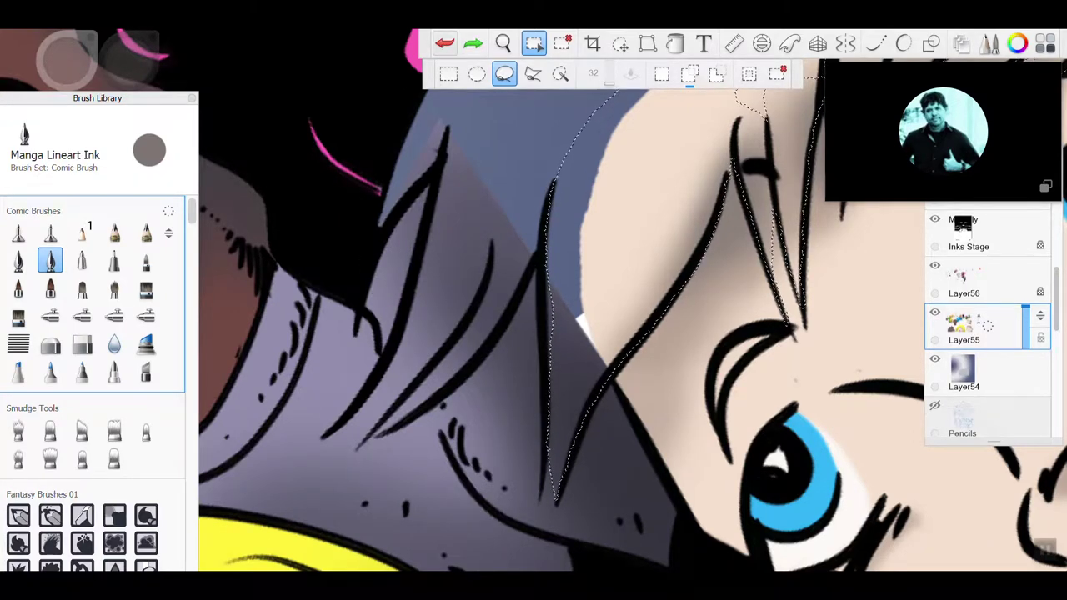
scroll(567, 317, down, 1)
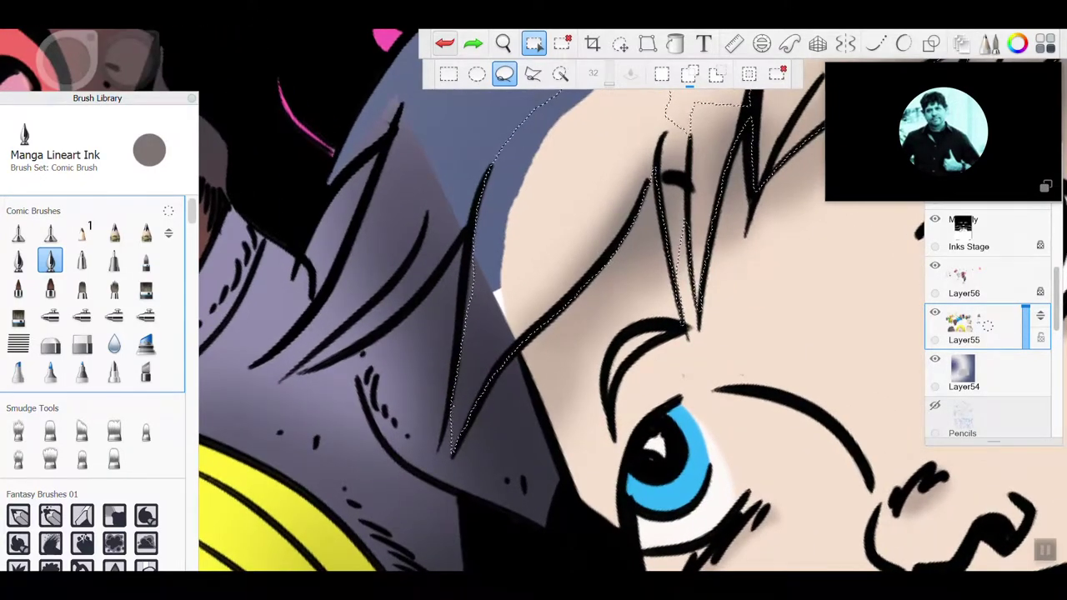
click(454, 398)
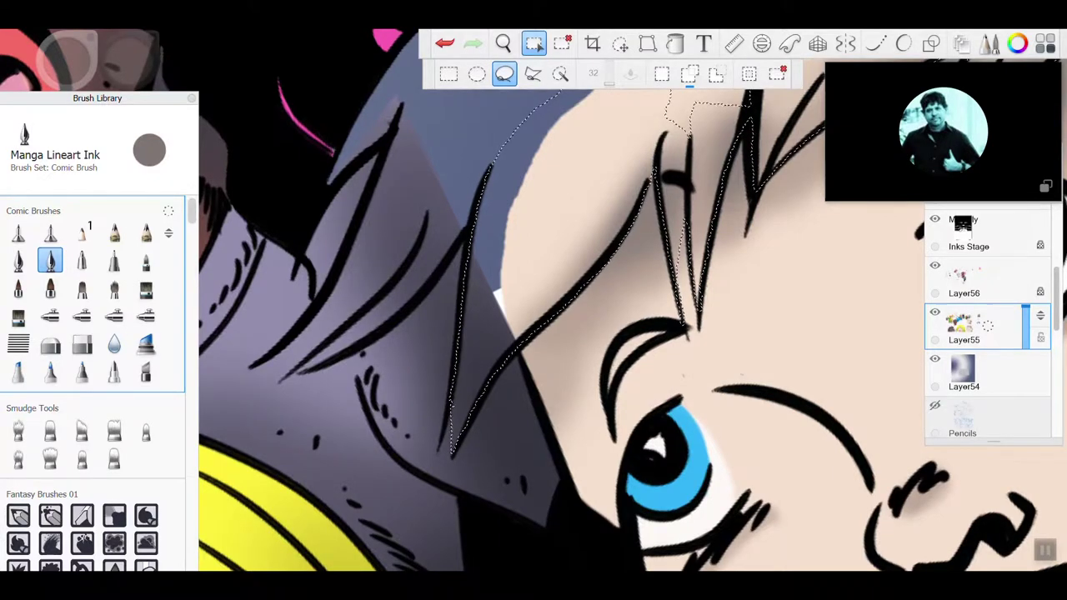
Step: Add the neighbouring pointed hair strand over the collar to the selection, undoing the first lasso and retracing it
scroll(533, 300, up, 1)
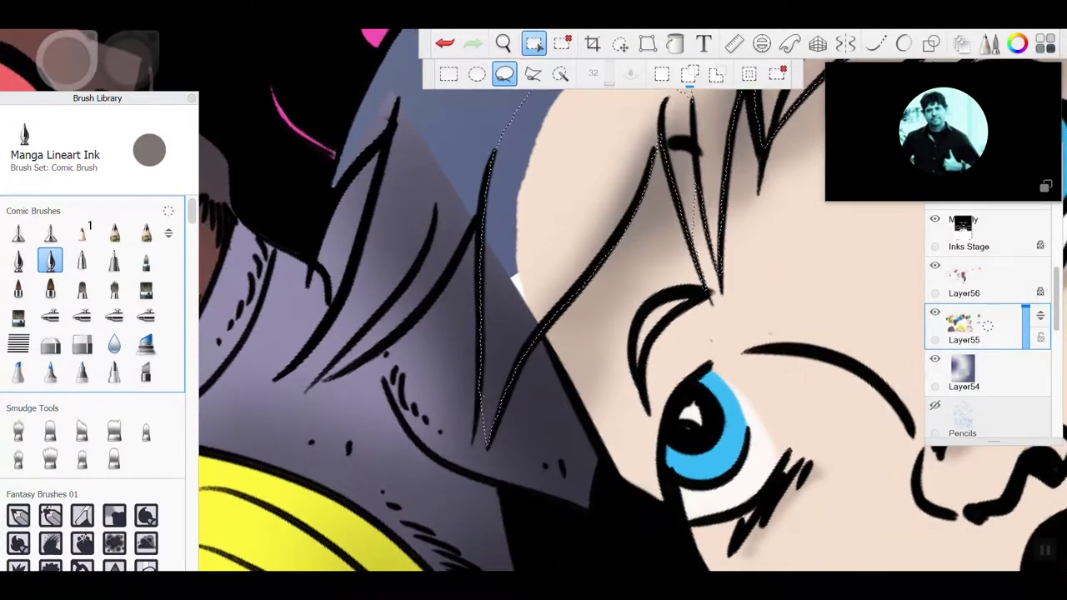
scroll(534, 300, up, 1)
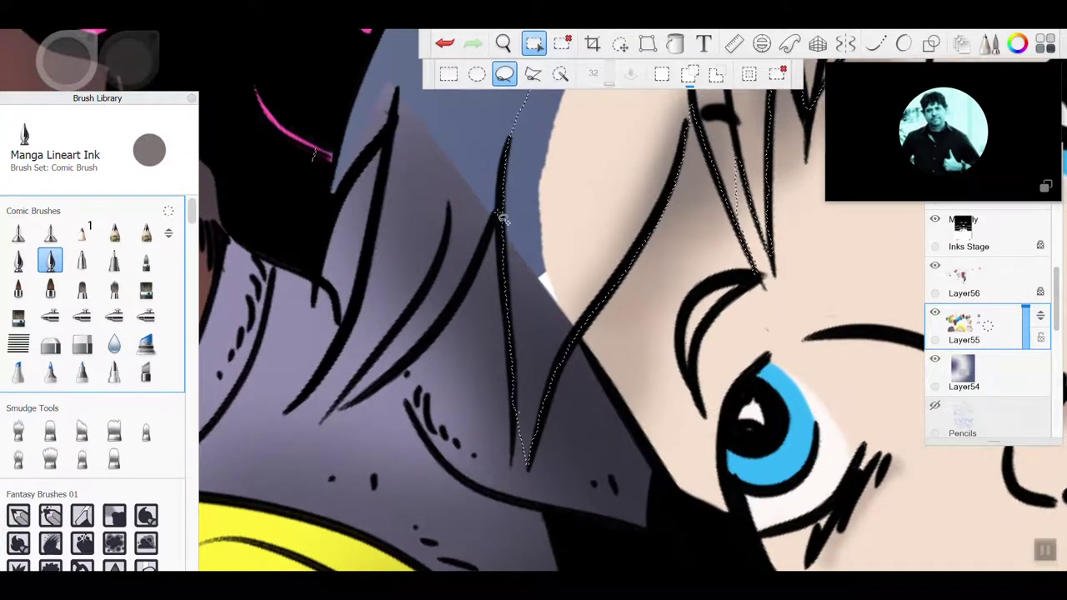
mouse_move(433, 342)
mouse_down()
mouse_move(375, 396)
mouse_move(342, 410)
mouse_up()
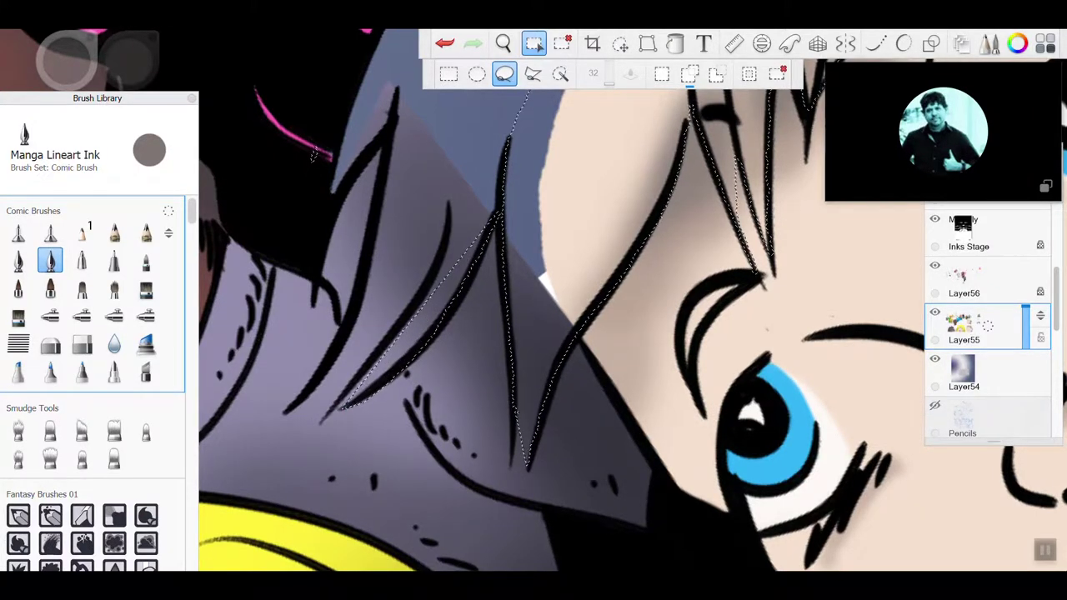
key(ctrl+z)
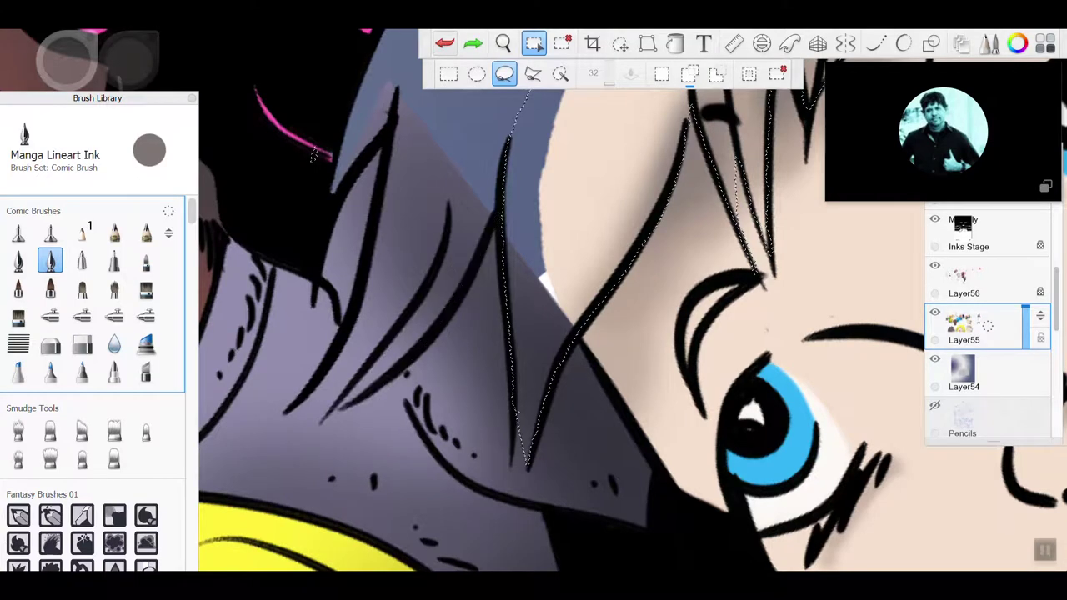
drag(500, 218, 489, 239)
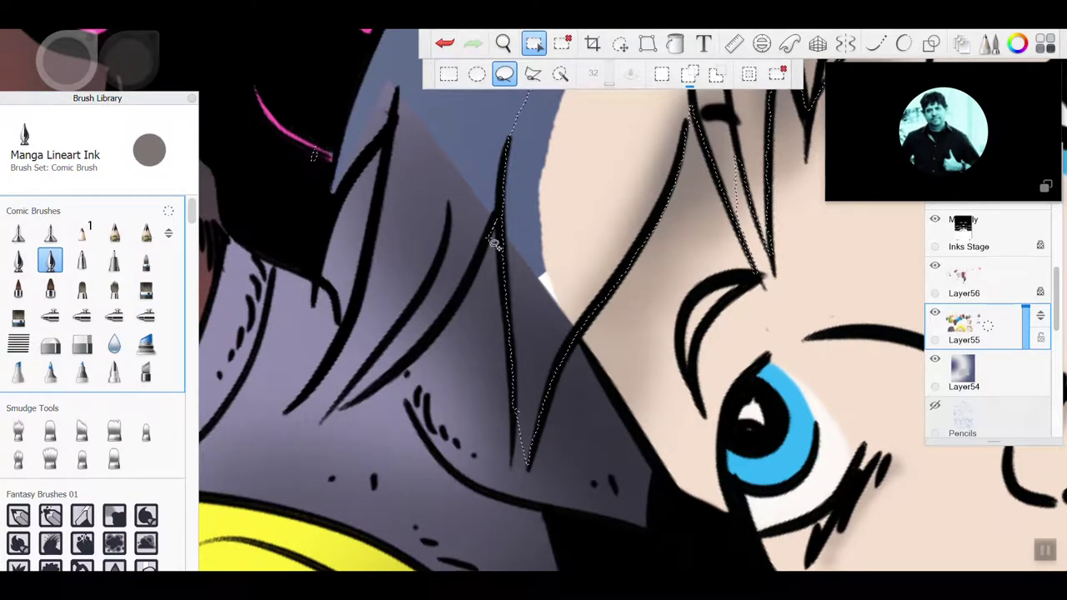
mouse_move(472, 287)
mouse_down()
mouse_move(400, 374)
mouse_move(335, 416)
mouse_up()
Step: Remove the stray selection on the black background beside the pink streak
scroll(533, 300, up, 2)
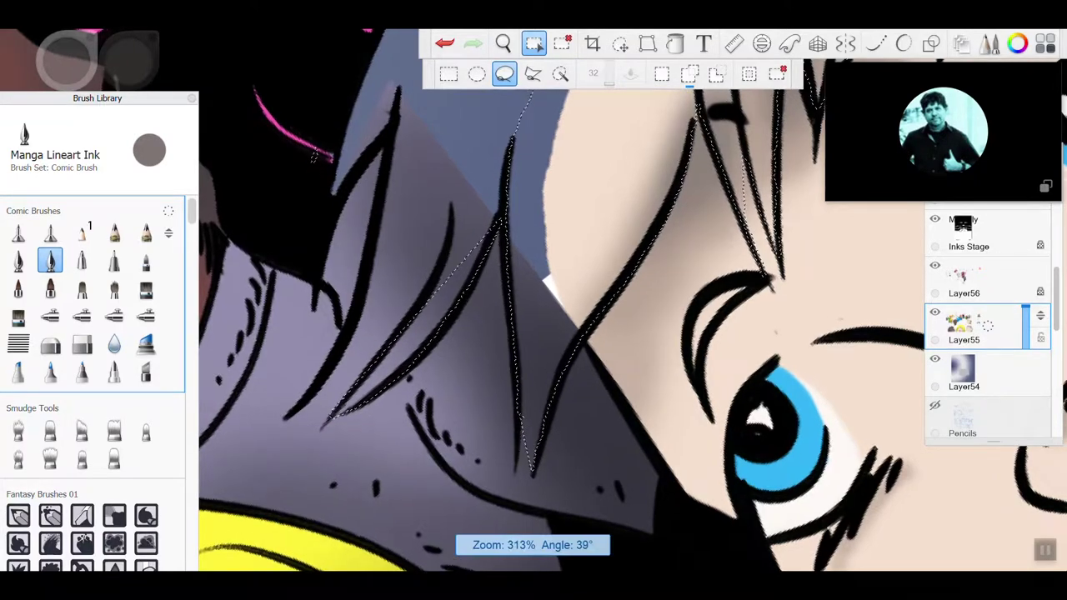
drag(321, 169, 379, 154)
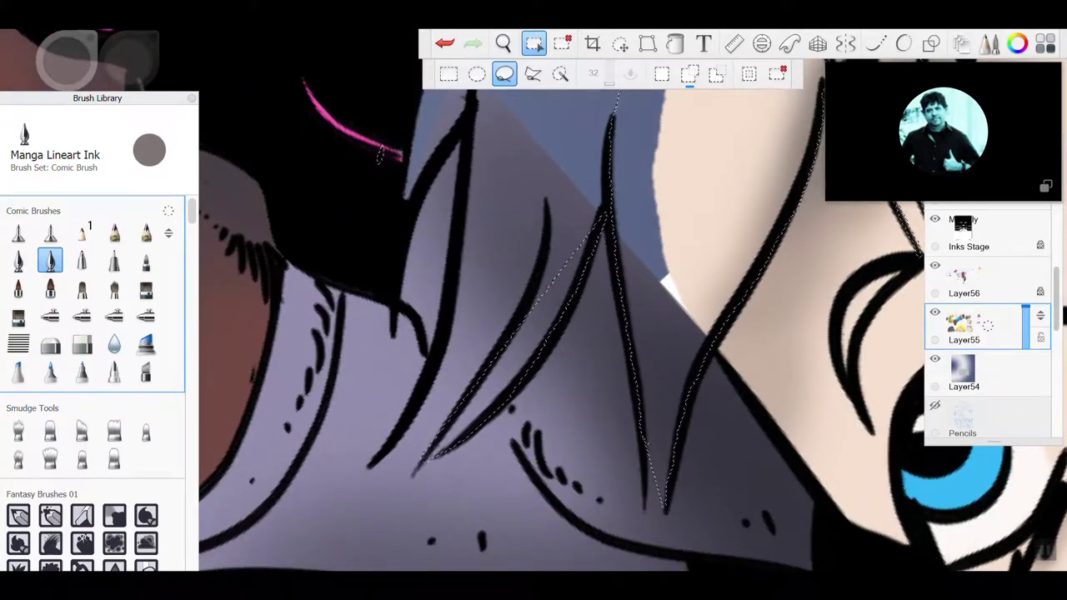
click(716, 74)
mouse_move(376, 182)
mouse_down()
mouse_move(388, 136)
mouse_move(380, 155)
mouse_up()
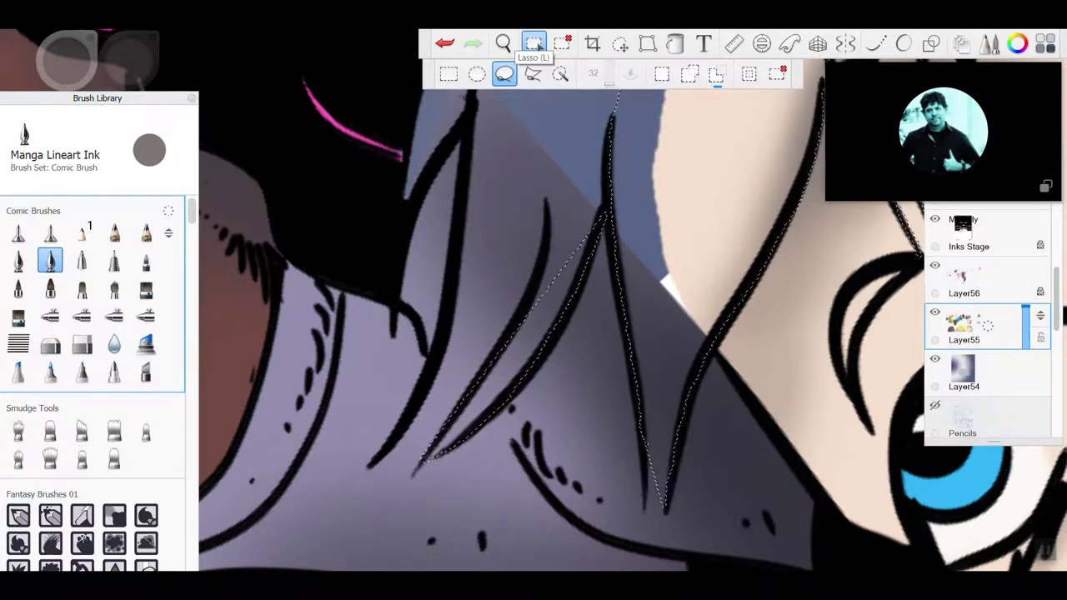
Step: Add the tip and lower part of the outermost hair strand over the collar to the lasso selection
click(689, 74)
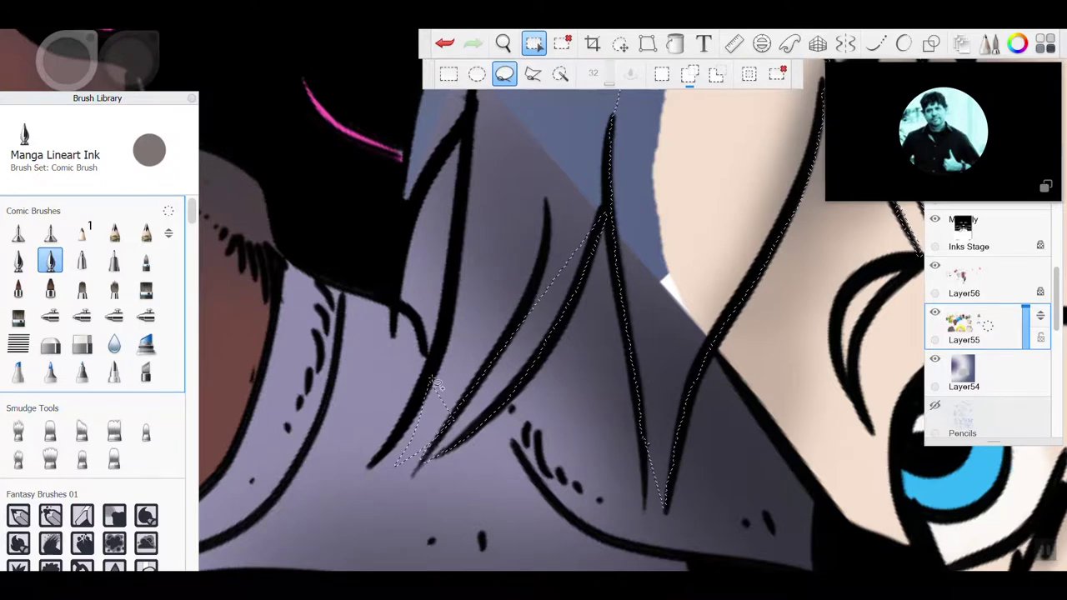
drag(432, 380, 457, 281)
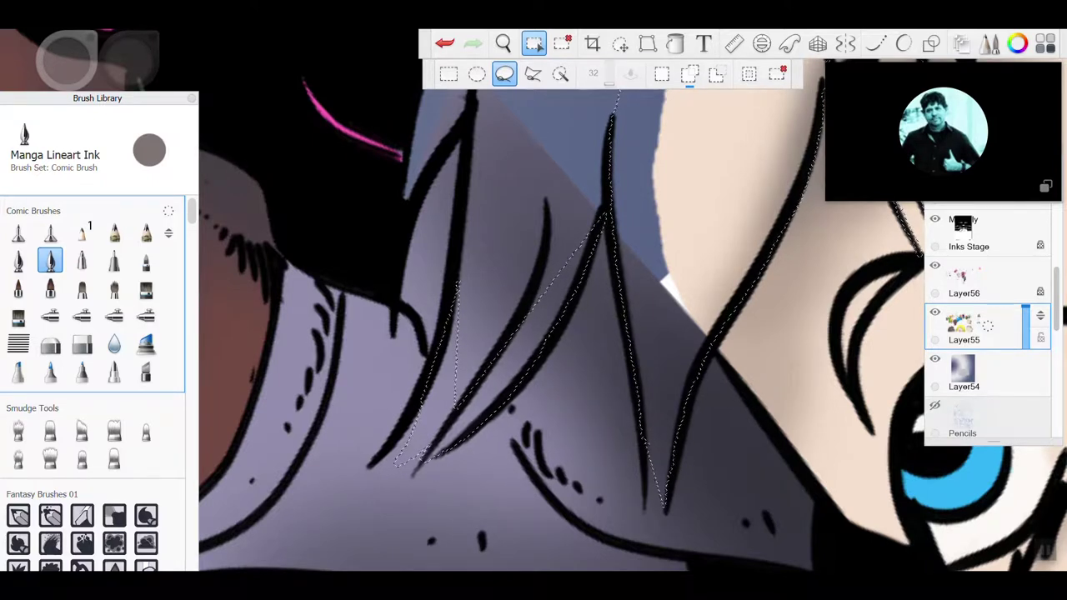
drag(288, 216, 310, 281)
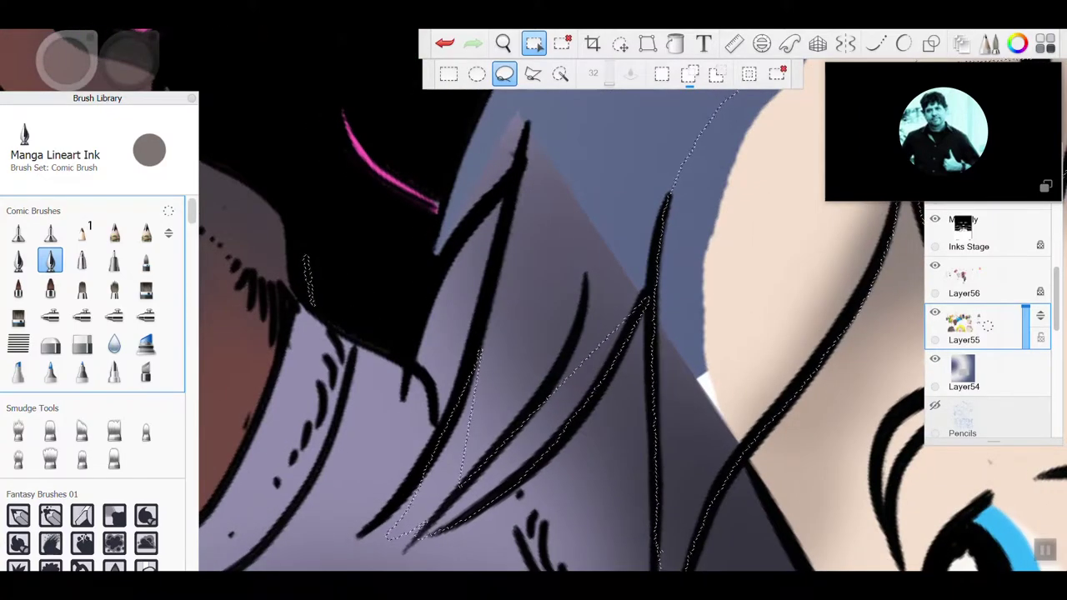
Step: Add the upper part of the outer strand and the gaps between the side strands to the selection
scroll(534, 325, down, 2)
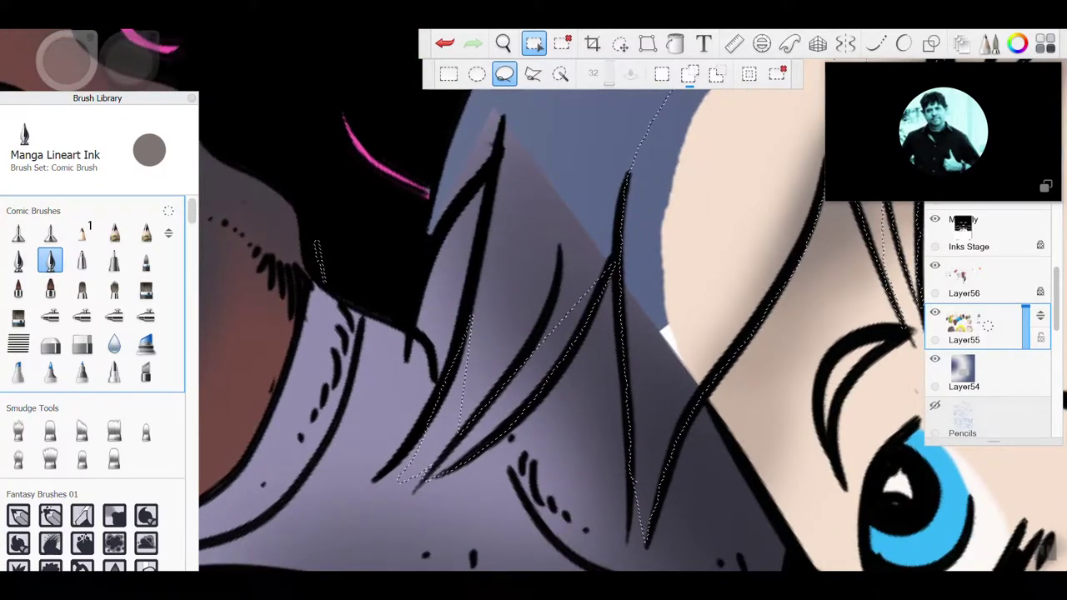
scroll(533, 325, down, 2)
scroll(534, 325, up, 1)
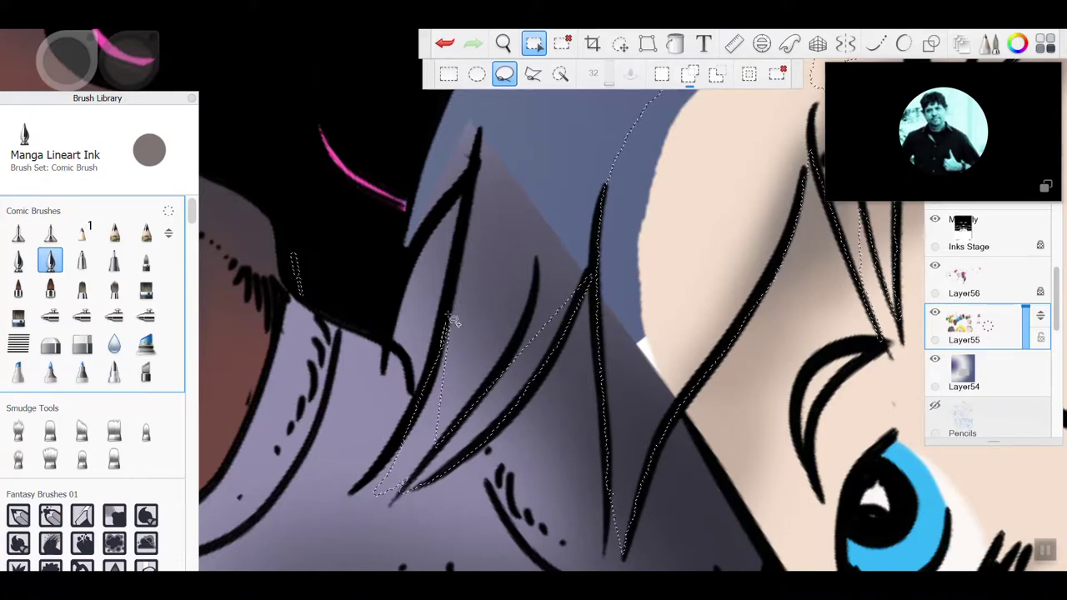
mouse_move(471, 244)
mouse_down()
mouse_move(490, 179)
mouse_move(537, 165)
mouse_move(577, 173)
mouse_move(611, 229)
mouse_up()
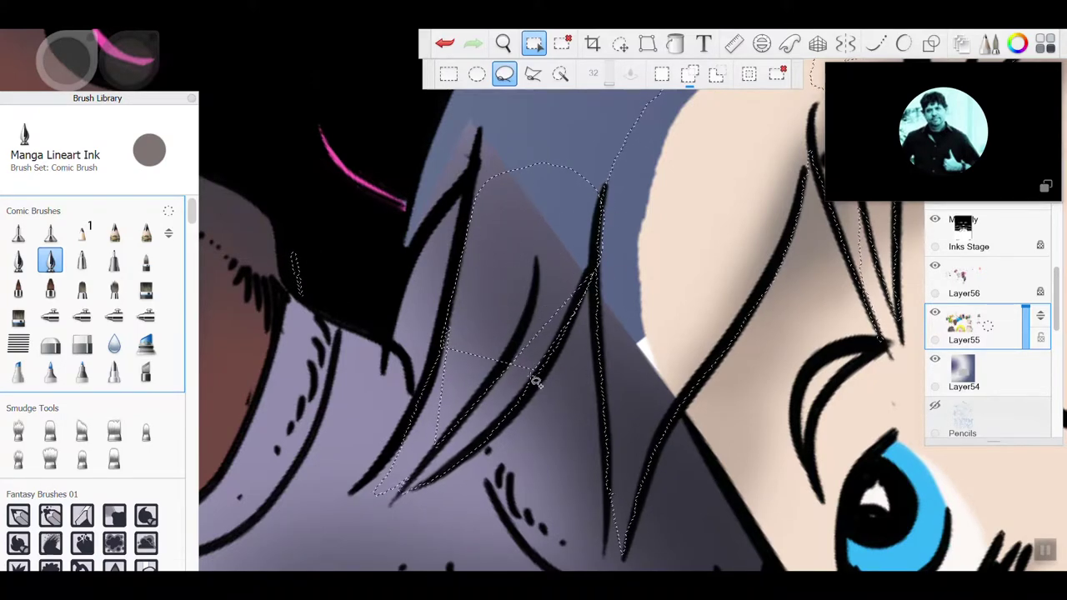
mouse_move(446, 358)
mouse_down()
mouse_move(427, 427)
mouse_move(438, 453)
mouse_move(478, 373)
mouse_up()
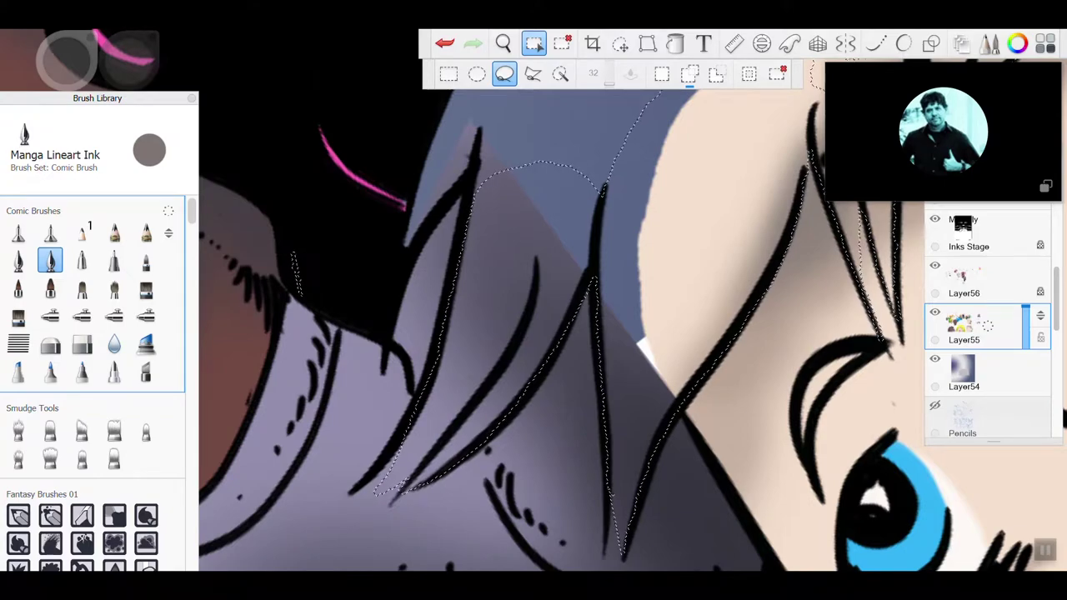
Step: Extend the selection over the side hair to the head's outline and remove the stray selection by the collar
scroll(533, 308, down, 2)
scroll(534, 309, down, 1)
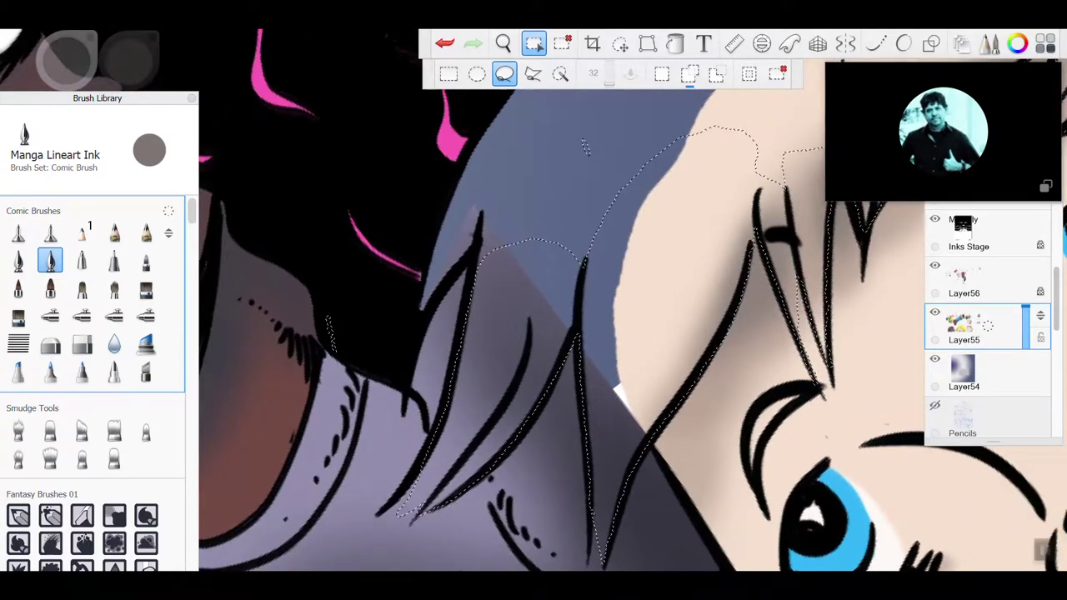
mouse_move(472, 298)
mouse_down()
mouse_move(474, 257)
mouse_move(414, 336)
mouse_move(450, 203)
mouse_move(491, 129)
mouse_move(566, 121)
mouse_move(635, 227)
mouse_move(586, 320)
mouse_move(488, 312)
mouse_up()
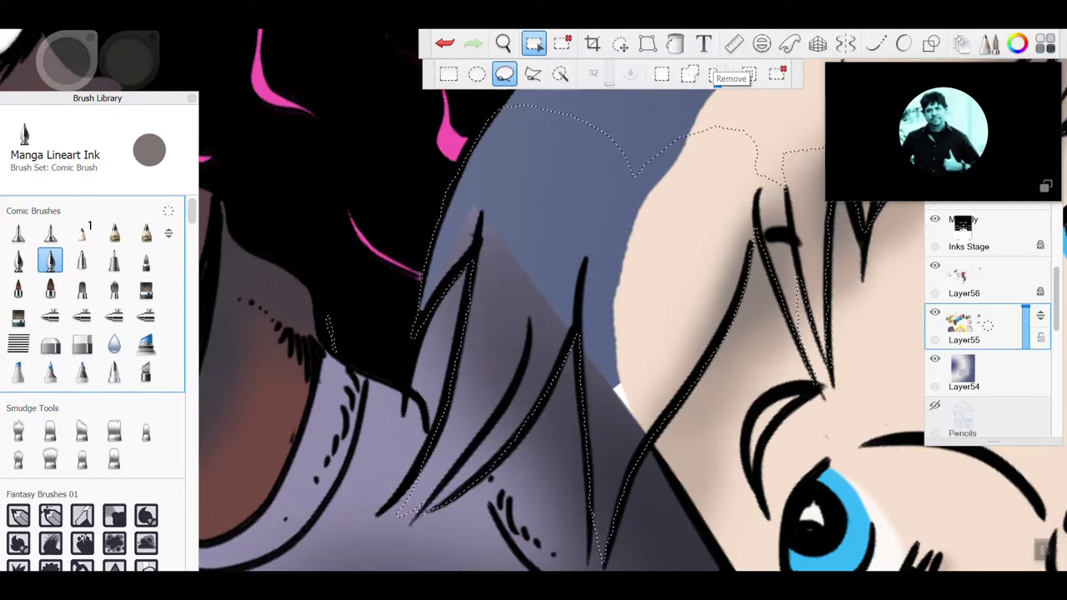
mouse_move(343, 367)
mouse_down()
mouse_move(338, 303)
mouse_move(304, 341)
mouse_up()
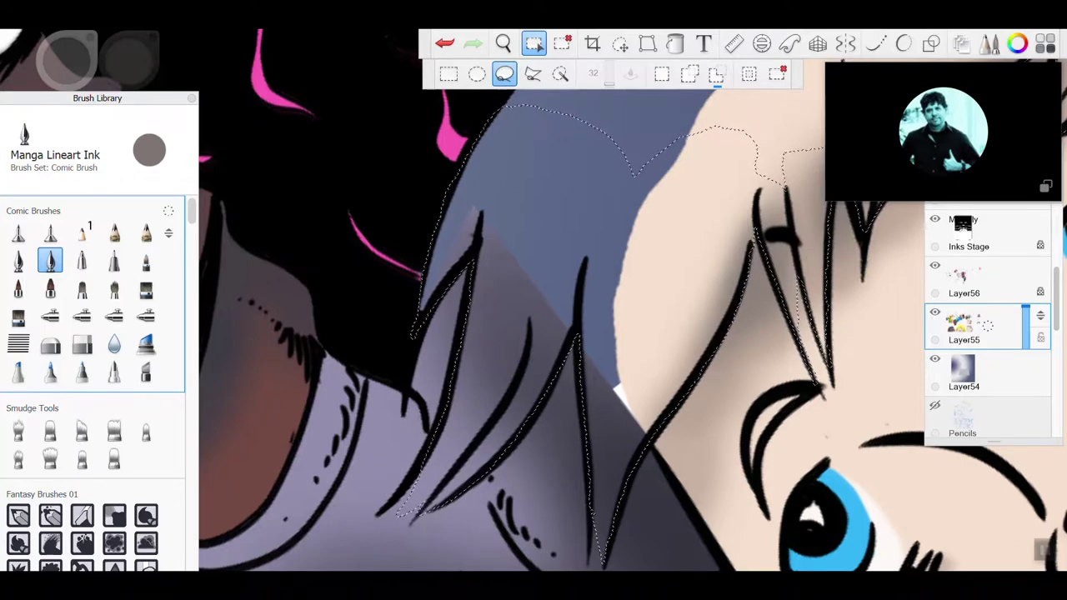
scroll(533, 333, down, 3)
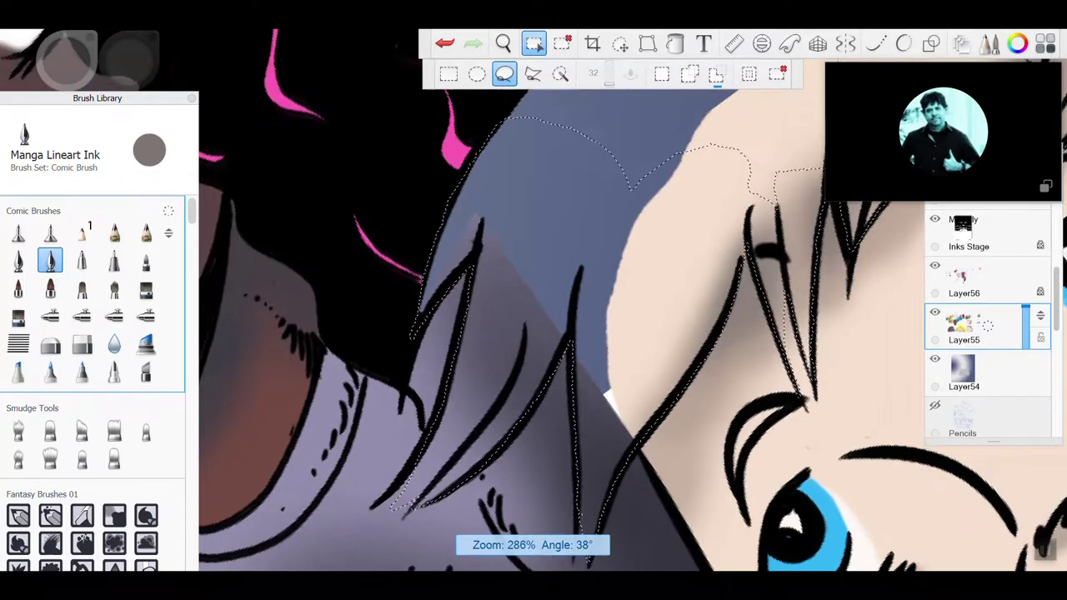
Step: Extend the lasso selection along the top of the head to the hair spike beside the neighbouring face's jaw
scroll(534, 333, down, 3)
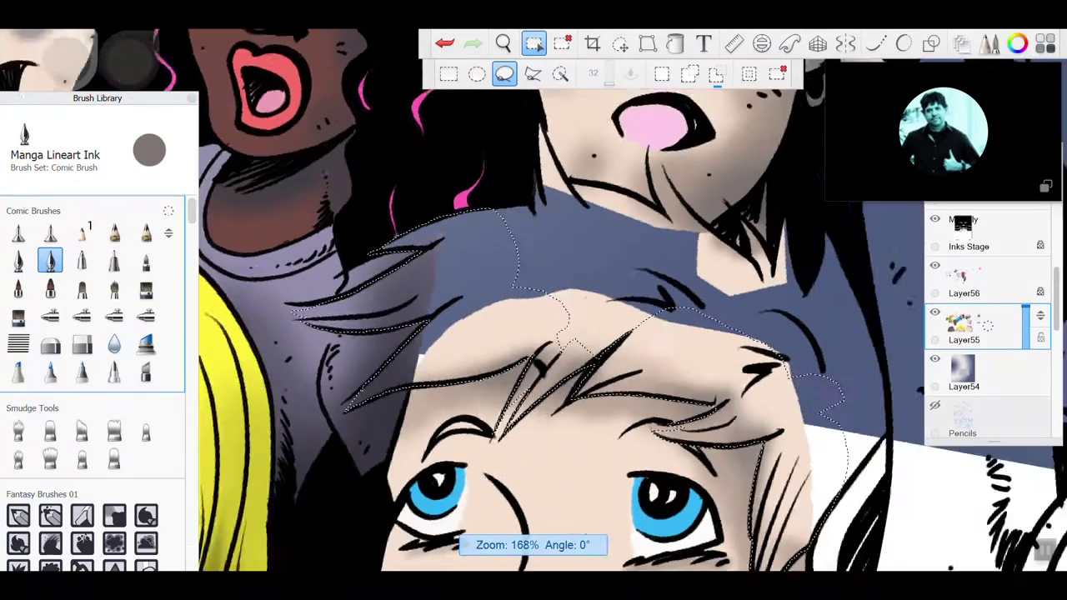
scroll(533, 334, up, 3)
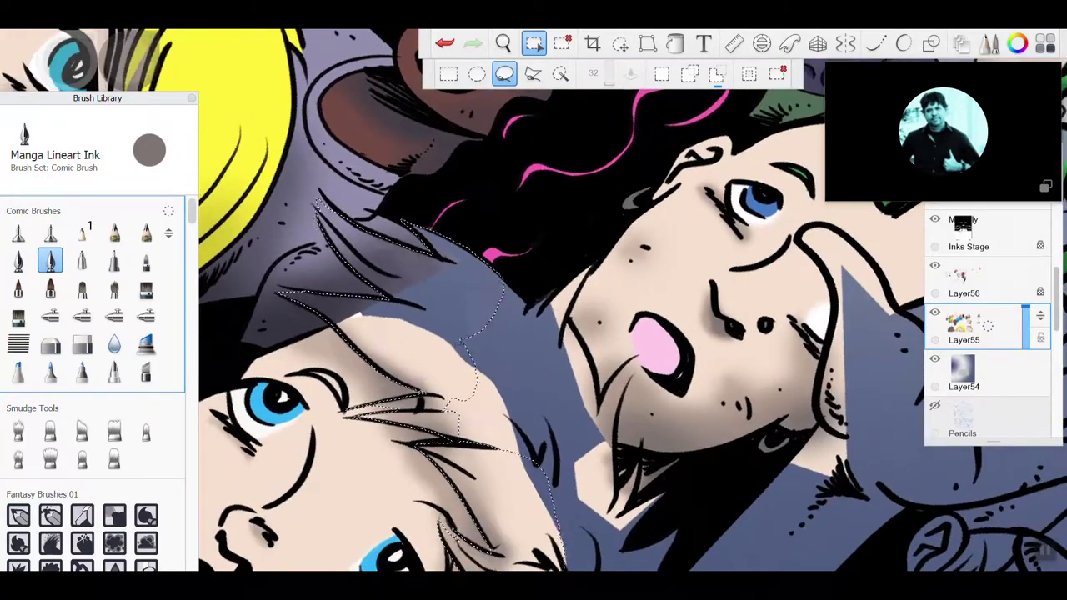
scroll(534, 333, up, 3)
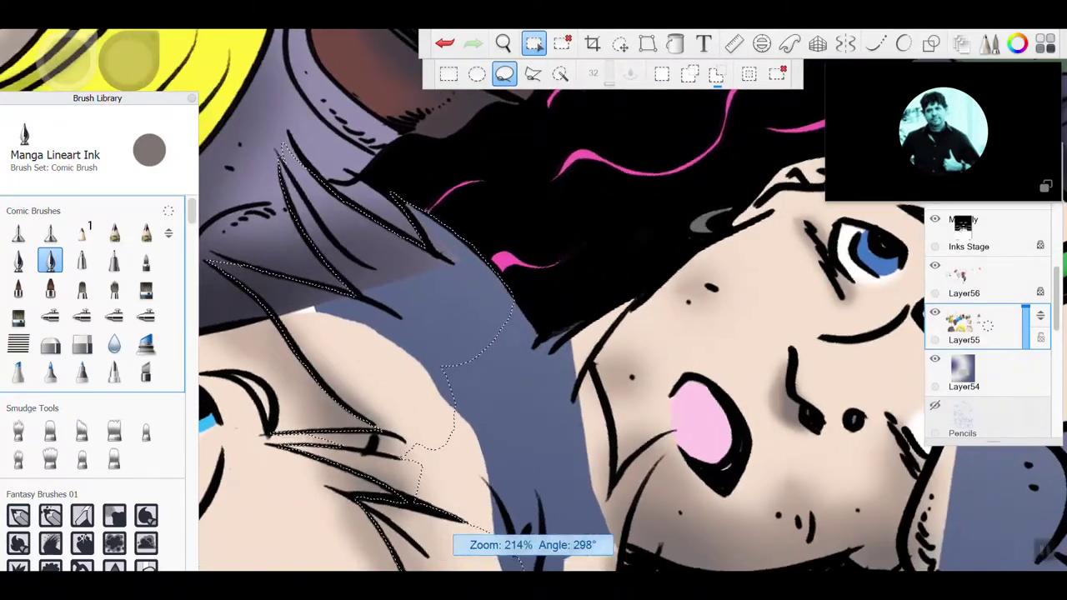
scroll(533, 333, up, 3)
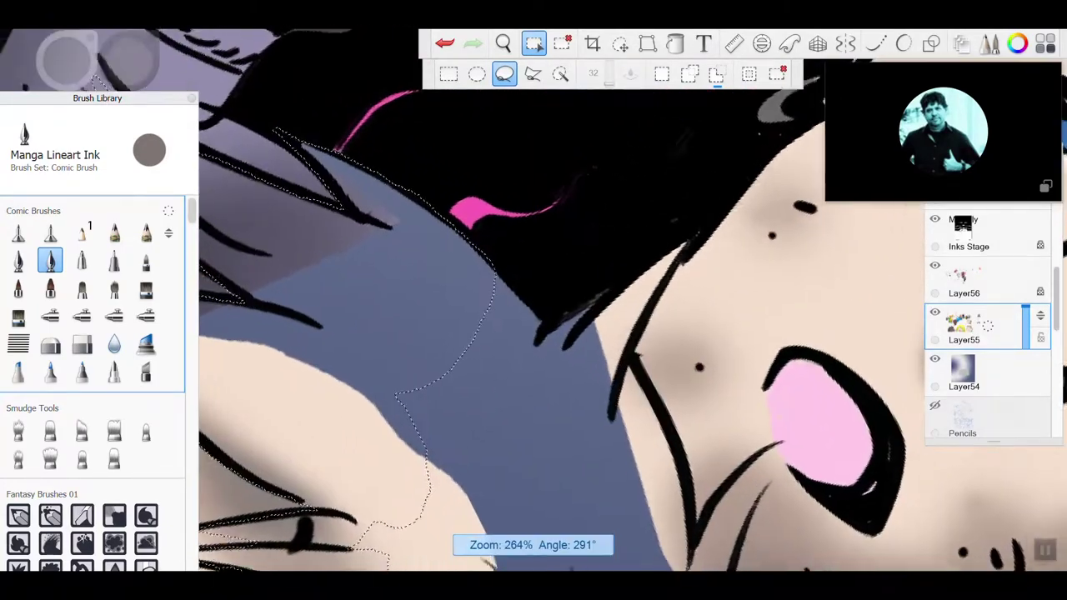
scroll(534, 333, up, 1)
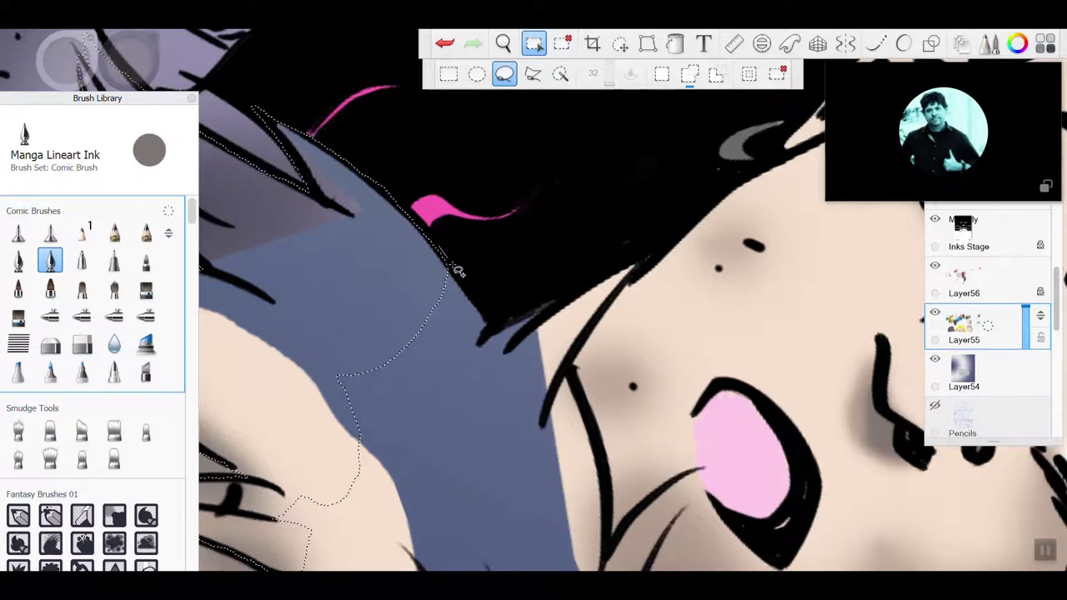
mouse_move(483, 314)
mouse_down()
mouse_move(513, 317)
mouse_move(655, 242)
mouse_move(649, 266)
mouse_move(584, 342)
mouse_move(574, 369)
mouse_move(580, 404)
mouse_move(513, 456)
mouse_move(409, 450)
mouse_move(337, 375)
mouse_up()
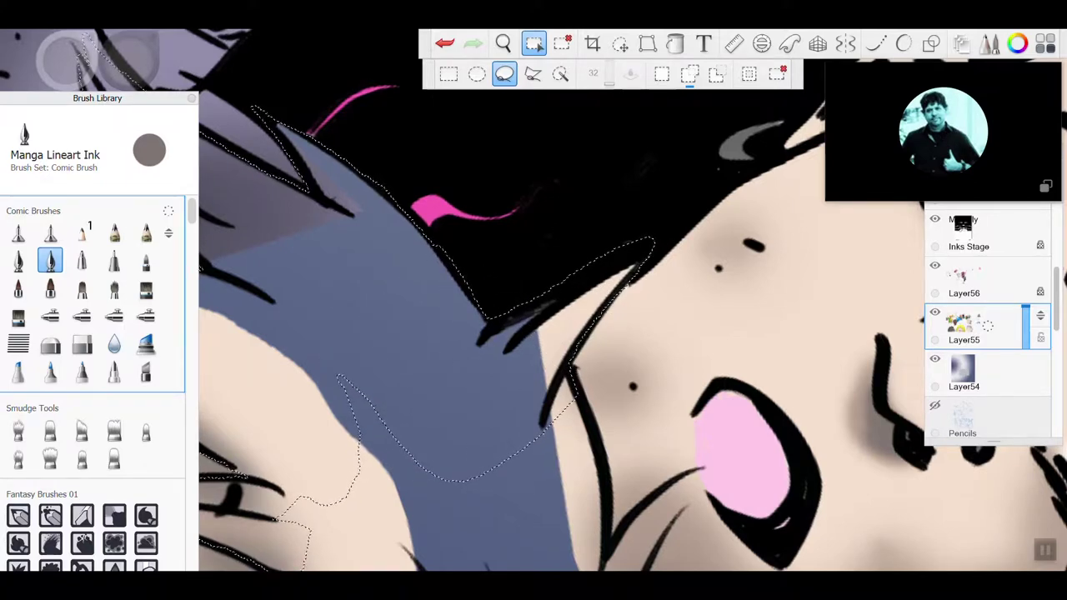
Step: Add the hair strand below the neighbouring face's open mouth to the selection with the polyline selection tool
scroll(562, 320, down, 5)
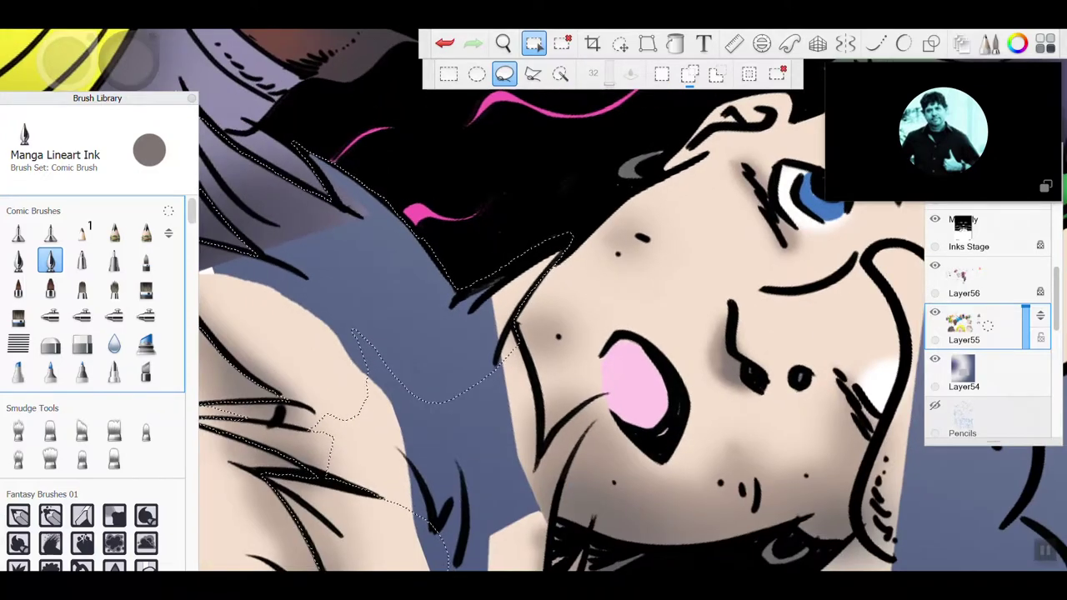
scroll(561, 208, up, 5)
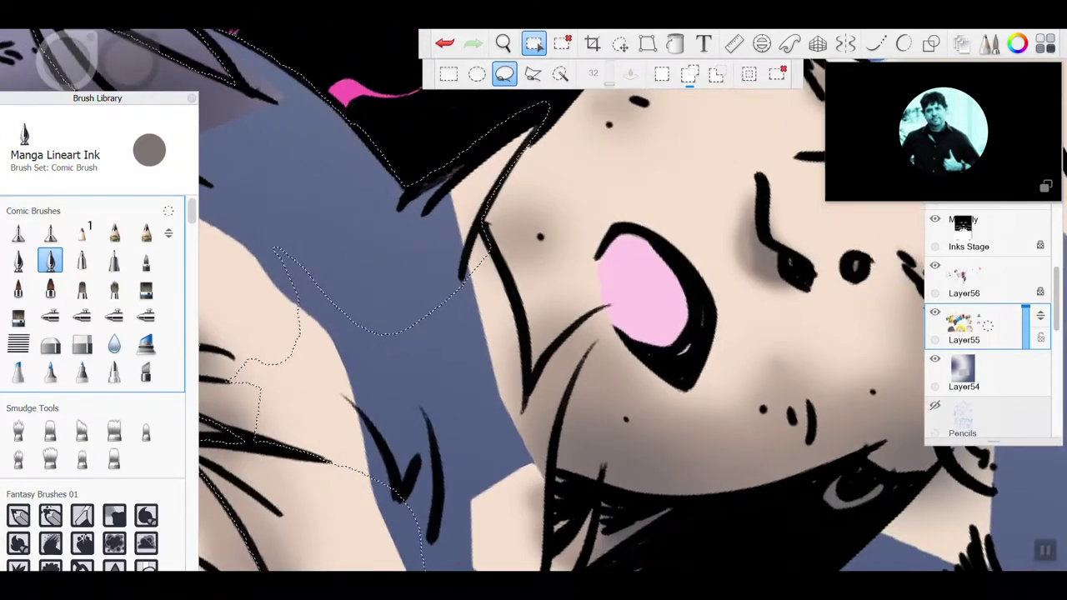
scroll(534, 300, up, 1)
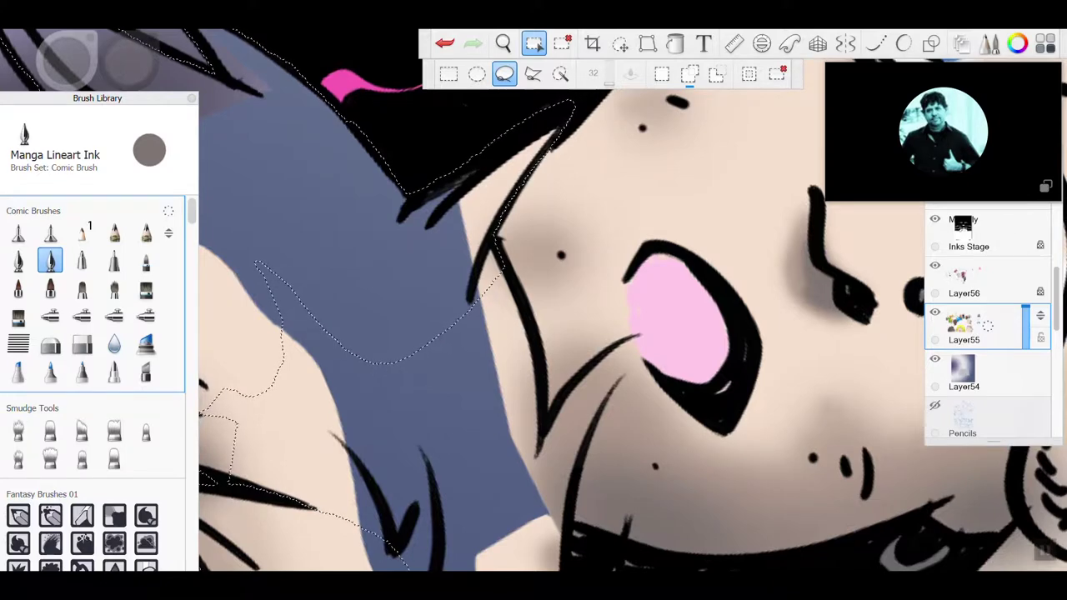
click(532, 74)
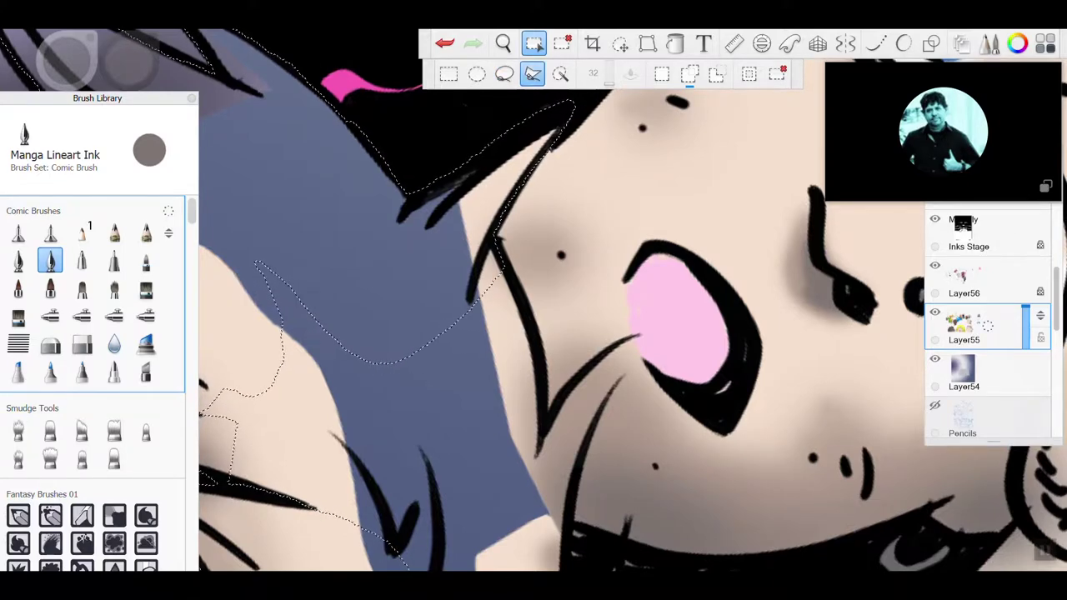
click(630, 342)
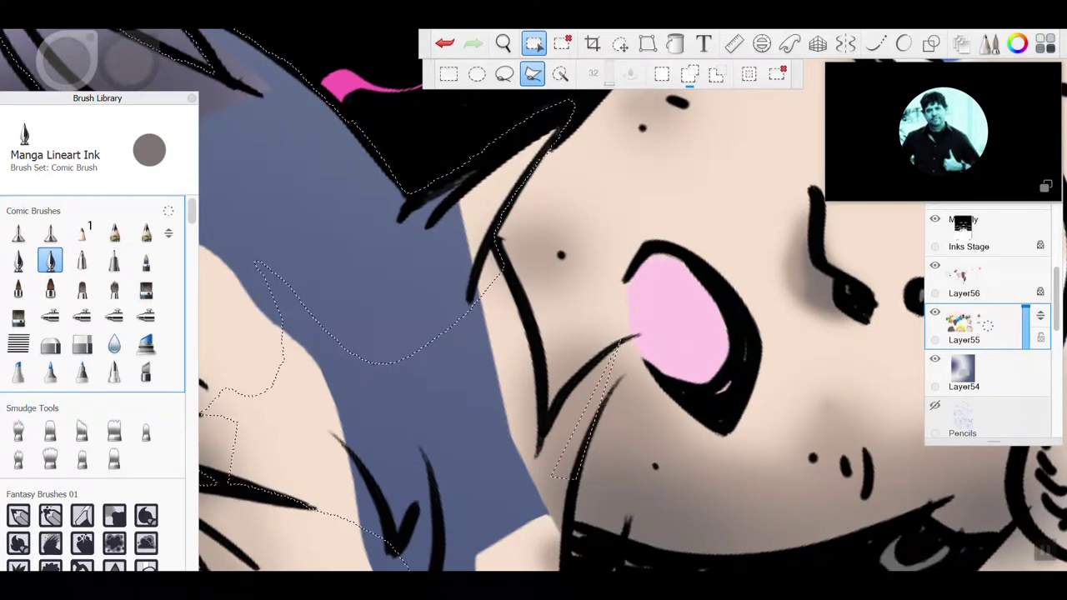
click(537, 457)
click(547, 421)
click(565, 395)
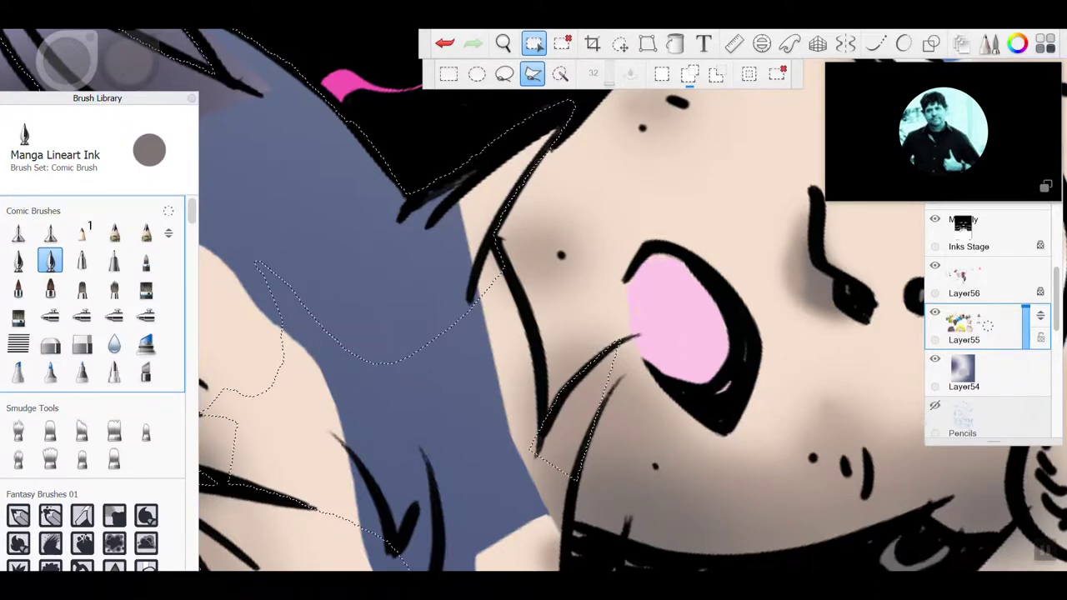
Step: Lasso the area between the two spikes over the neighbouring chin and the crown, joining them to the hair selection
scroll(596, 373, down, 2)
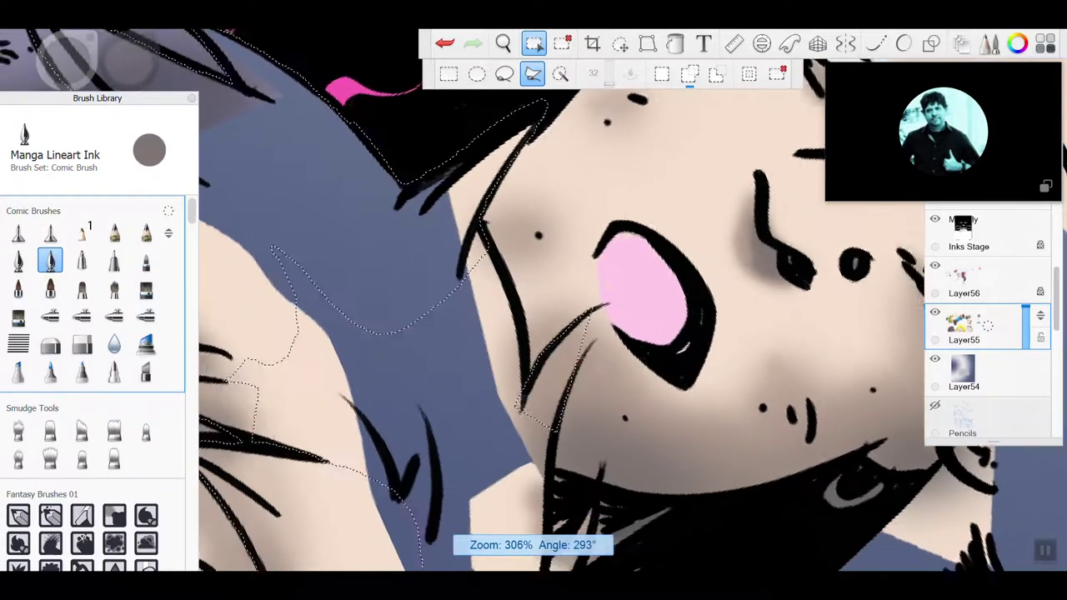
scroll(596, 373, down, 1)
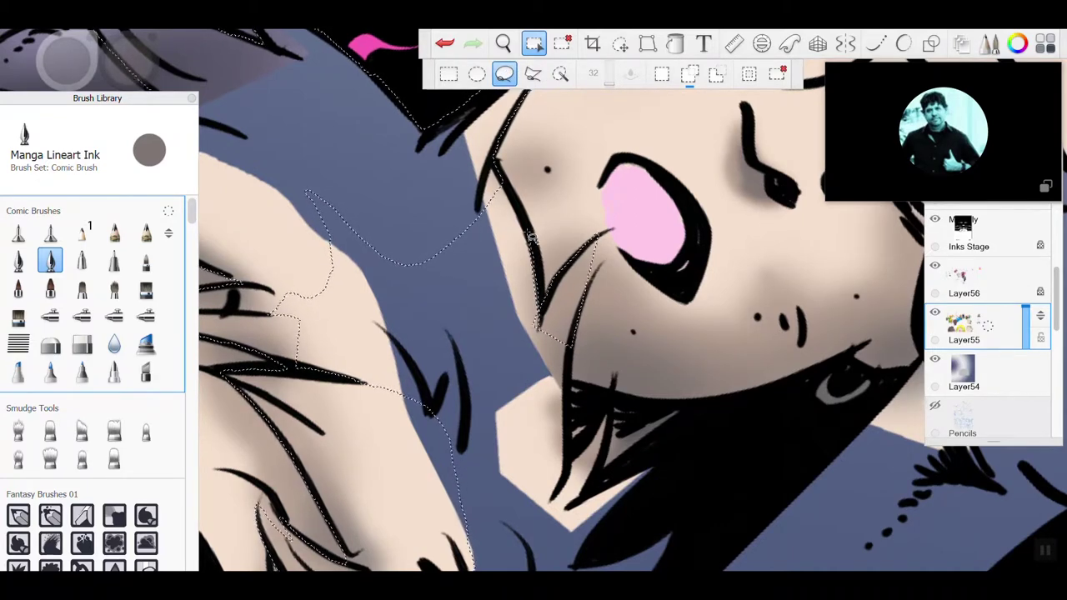
mouse_move(514, 188)
mouse_down()
mouse_move(460, 175)
mouse_move(418, 225)
mouse_move(406, 295)
mouse_move(410, 370)
mouse_move(444, 439)
mouse_move(477, 464)
mouse_move(522, 461)
mouse_up()
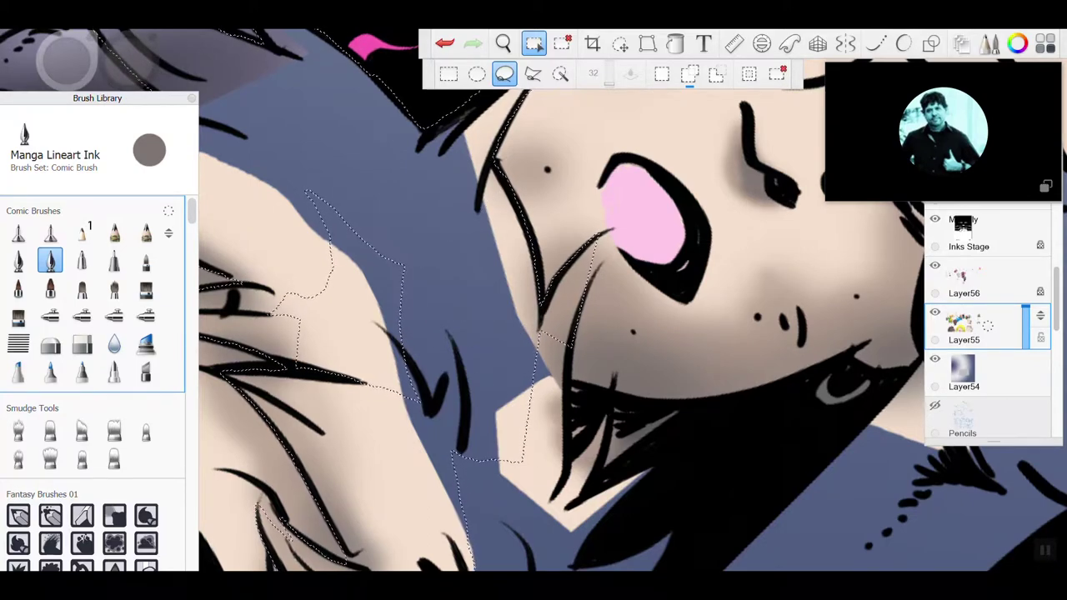
Step: Add the strands overlapping the neighbouring figure's chin and neck, and the crown area beneath them, to the selection
drag(533, 333, 469, 254)
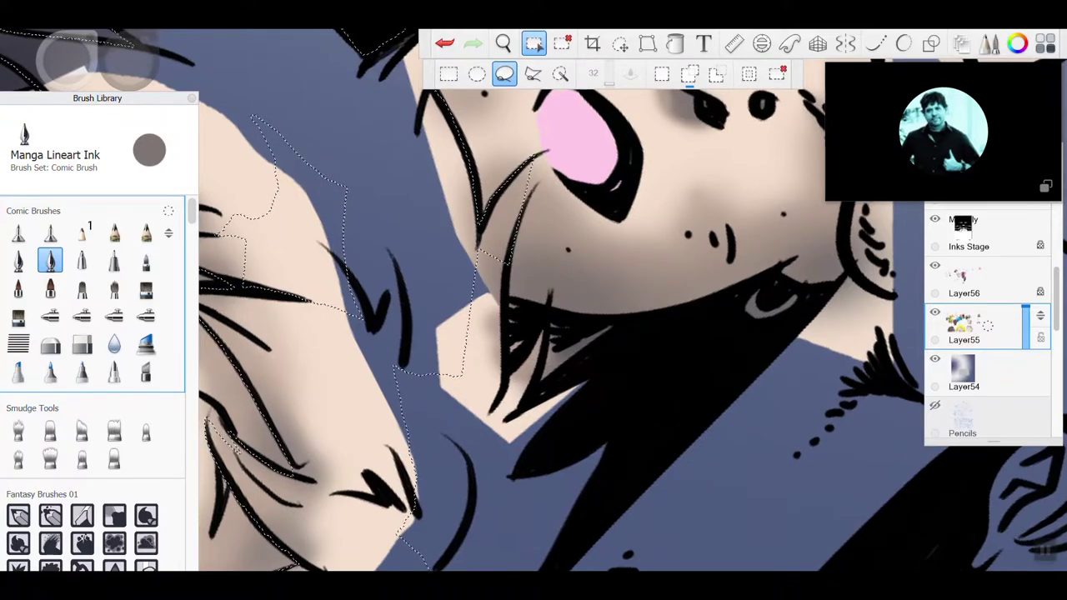
drag(533, 300, 534, 337)
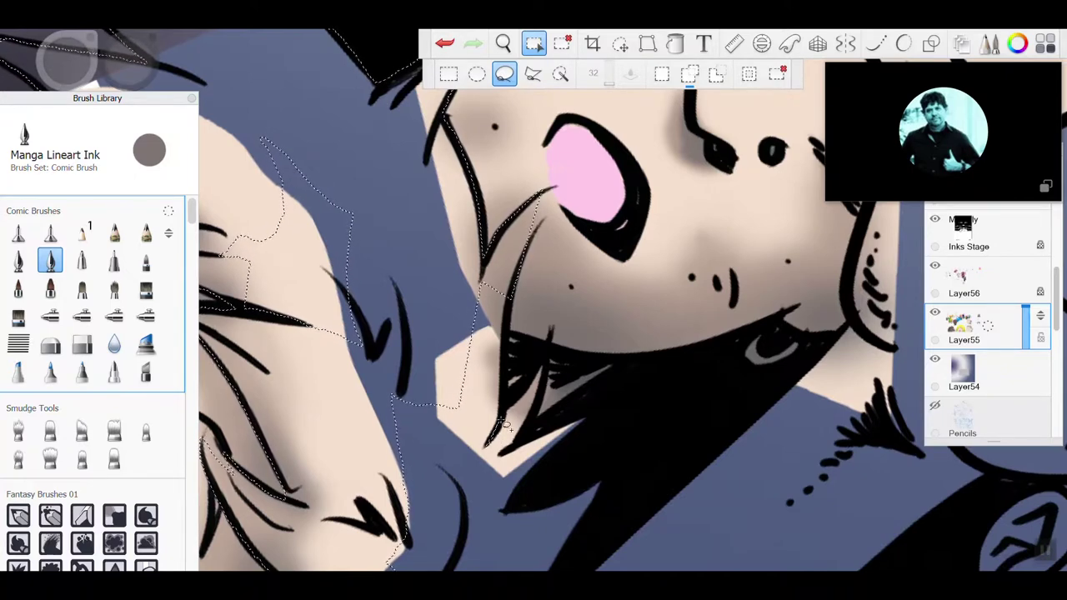
drag(506, 423, 510, 326)
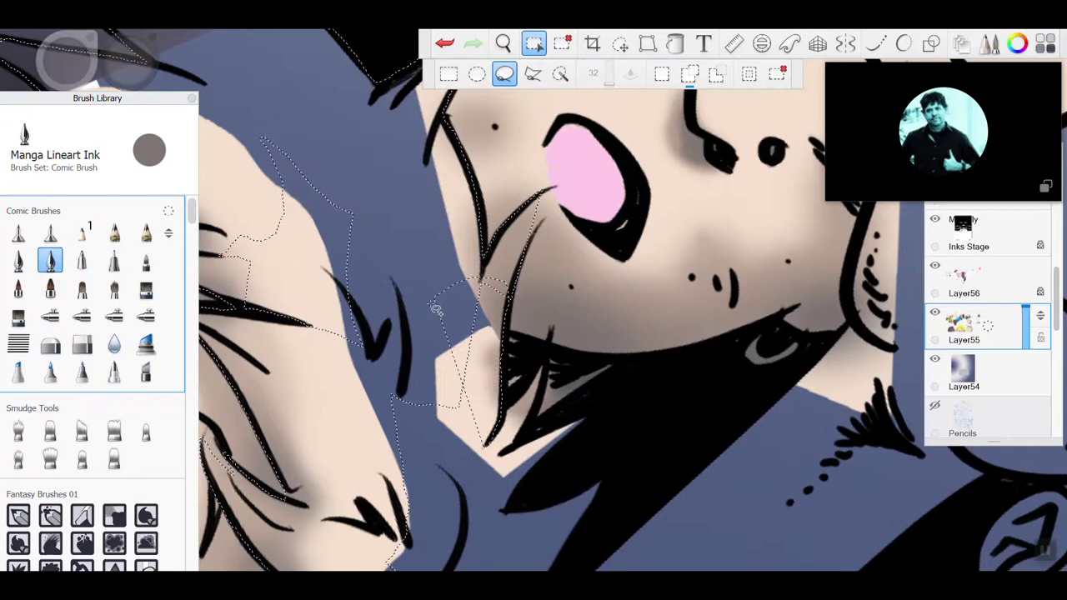
drag(386, 439, 392, 484)
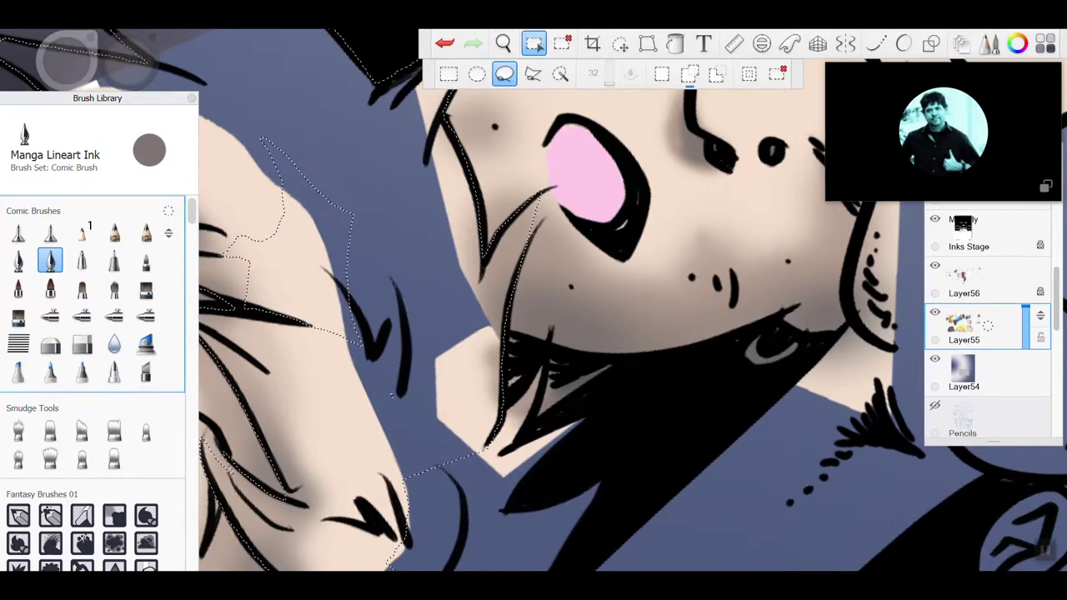
mouse_move(528, 392)
mouse_down()
mouse_move(553, 352)
mouse_move(531, 423)
mouse_move(487, 475)
mouse_move(457, 483)
mouse_up()
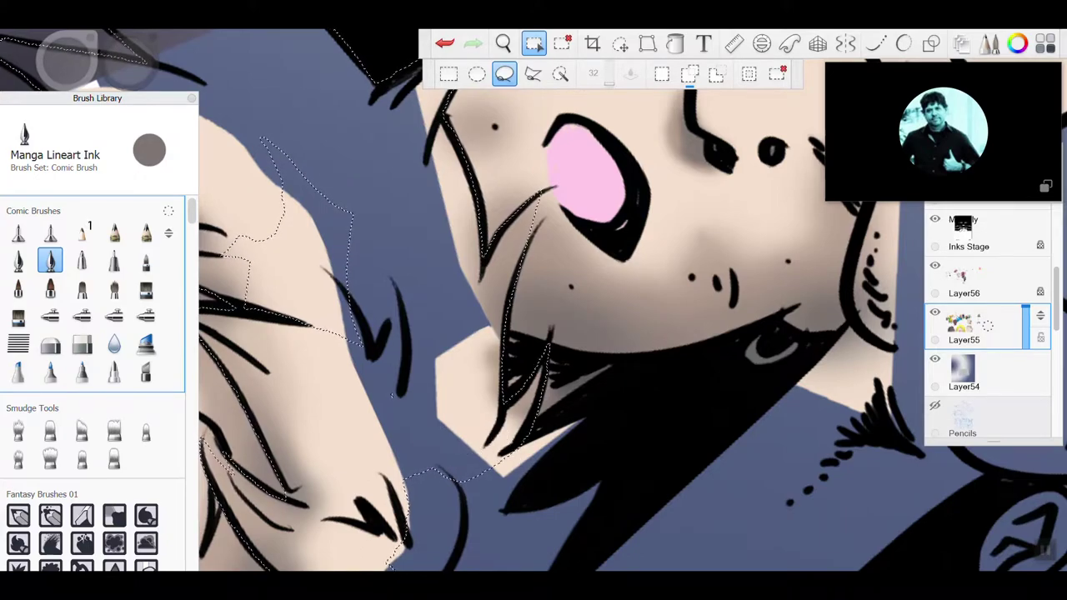
Step: Add the pointed strands against the black hair and the outer side of the head to the selection
drag(550, 333, 467, 200)
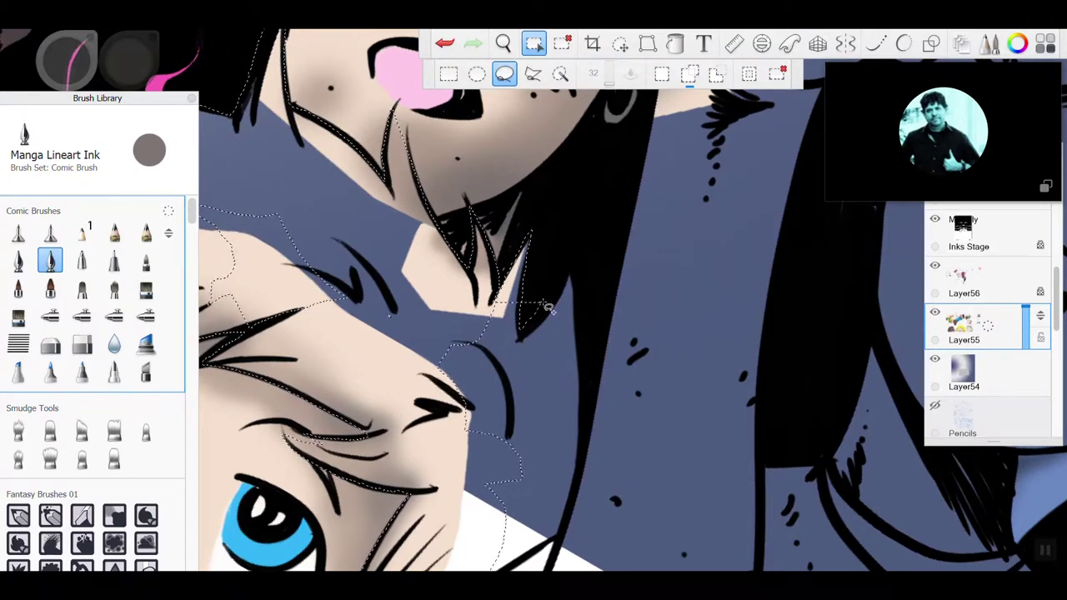
mouse_move(583, 306)
mouse_down()
mouse_move(573, 500)
mouse_move(542, 521)
mouse_move(497, 527)
mouse_up()
drag(391, 400, 397, 389)
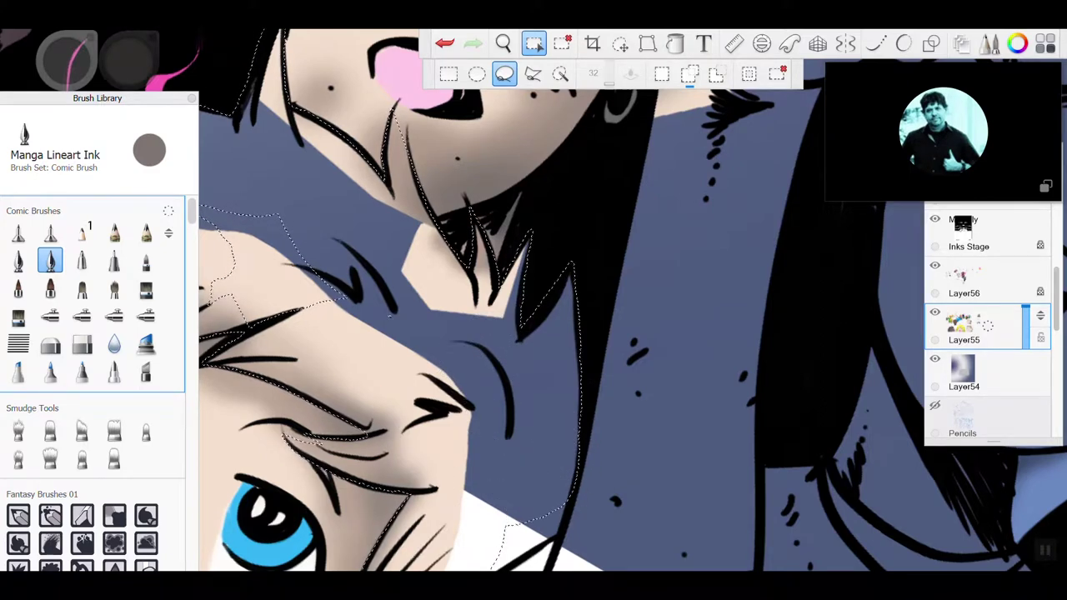
Step: Lasso the gap beside the raised hand and the remaining unselected patches of the crown to complete the hair selection
scroll(561, 325, down, 1)
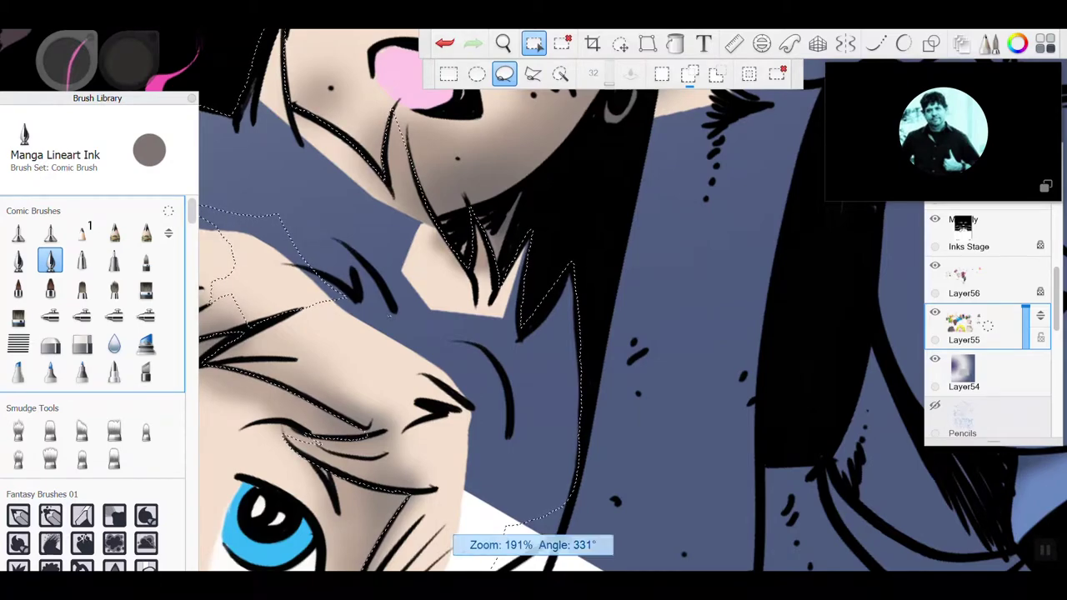
scroll(562, 325, down, 3)
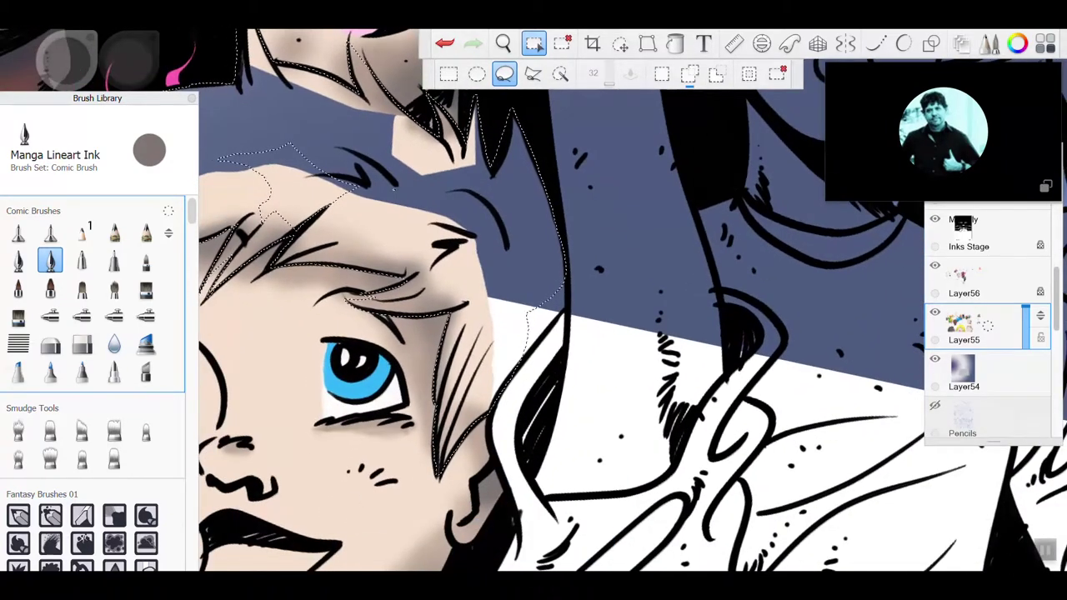
mouse_move(566, 255)
mouse_down()
mouse_move(572, 313)
mouse_move(510, 392)
mouse_move(472, 411)
mouse_up()
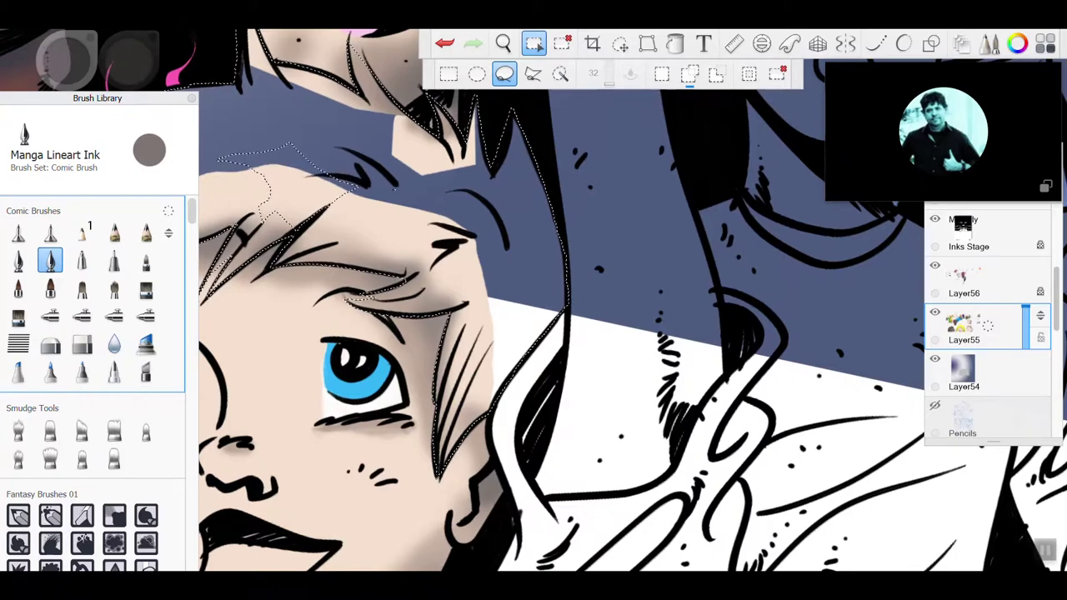
drag(402, 214, 491, 277)
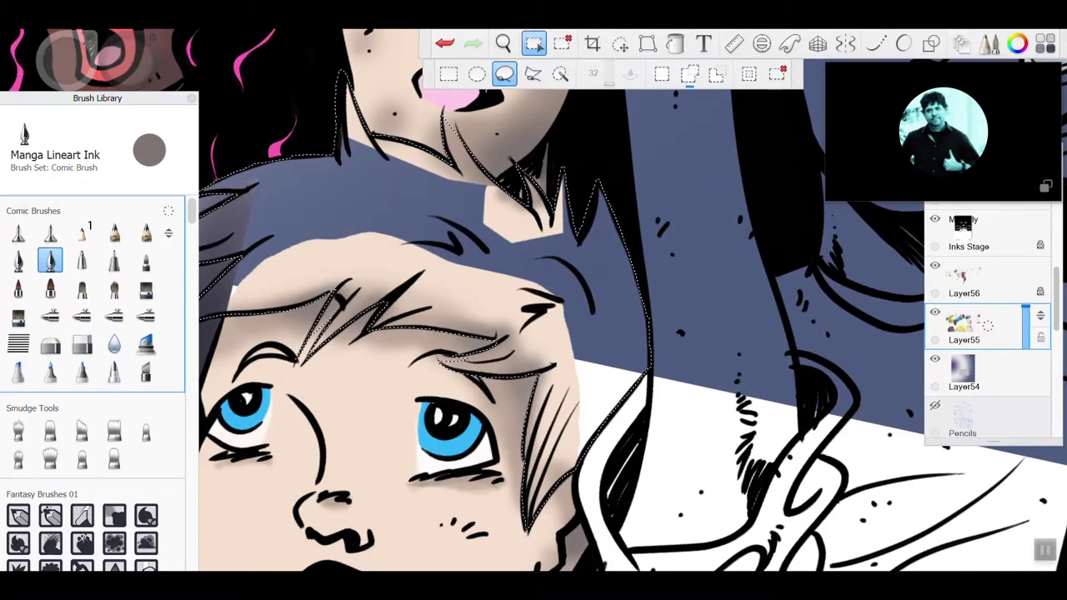
Step: Examine the hair selection's outline around the whole head for missed areas
scroll(533, 300, down, 3)
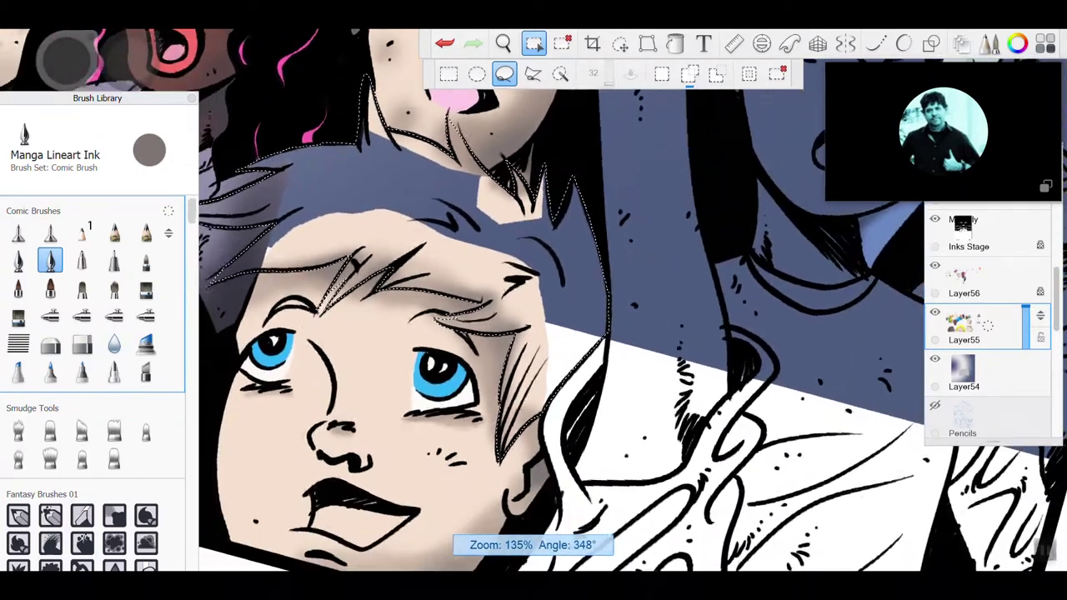
scroll(534, 317, down, 2)
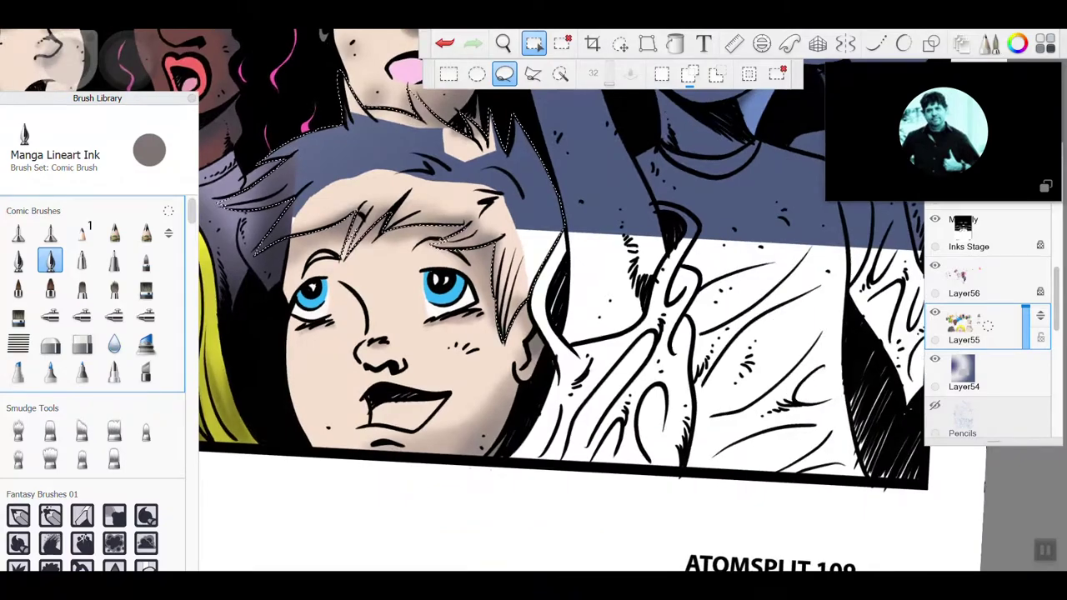
scroll(533, 317, up, 3)
scroll(533, 317, down, 3)
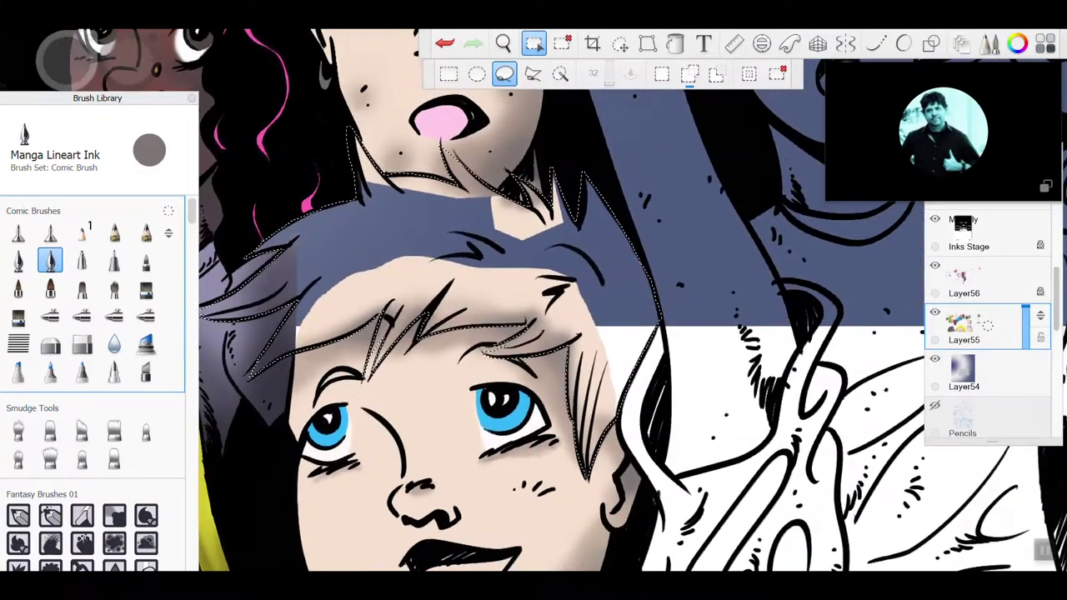
scroll(533, 317, up, 2)
scroll(534, 317, up, 1)
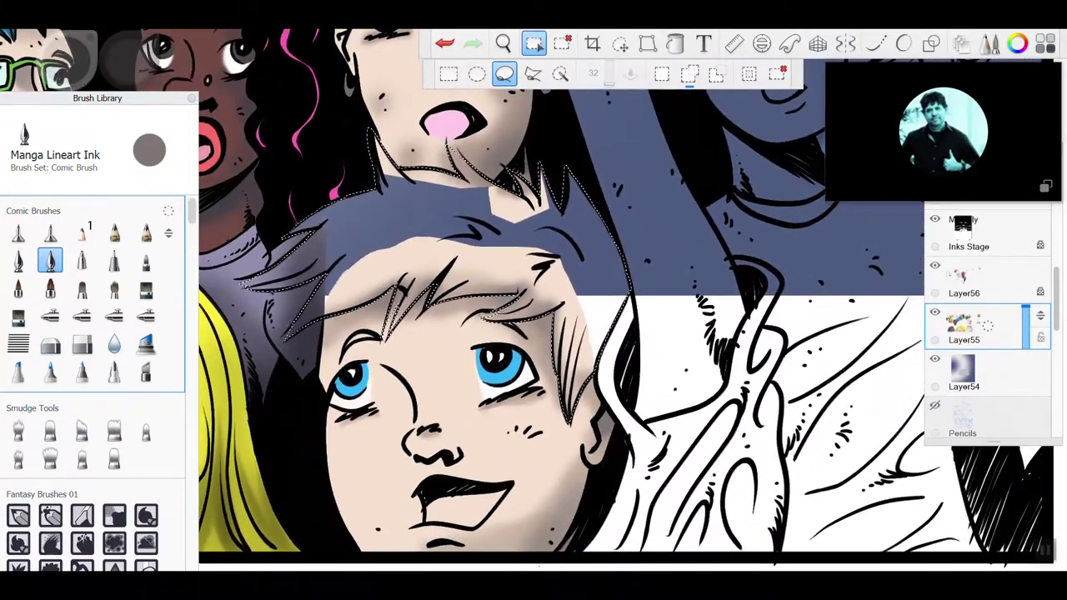
scroll(533, 317, up, 2)
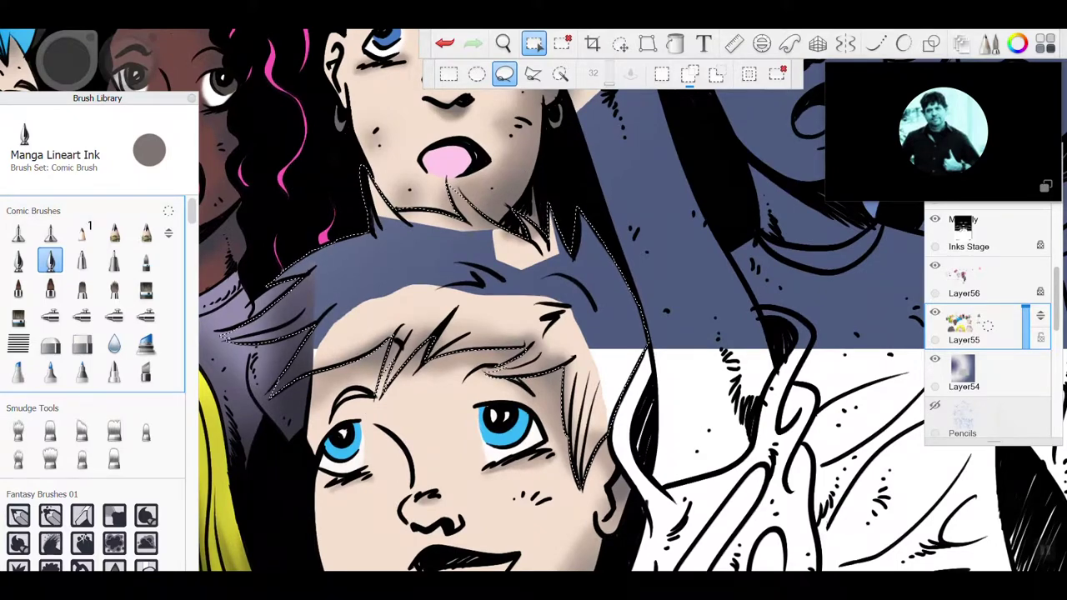
scroll(533, 317, down, 3)
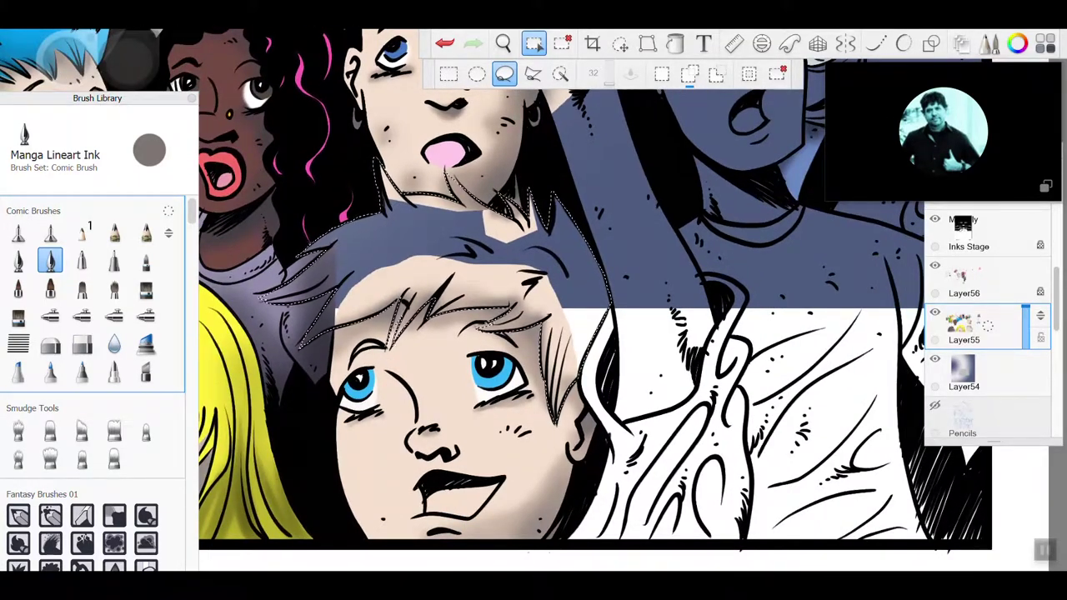
scroll(534, 317, down, 2)
scroll(533, 317, up, 1)
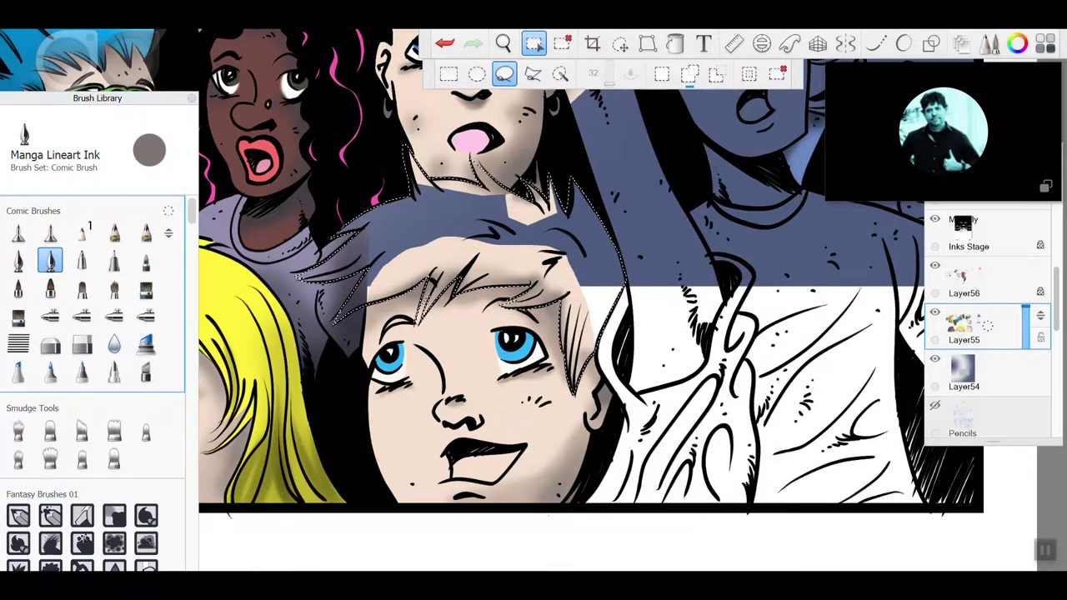
Step: Flood-fill the hair selection on Layer55 with orange-brown, including the pointed strands overlapping the neighbouring figure's purple shirt
key(g)
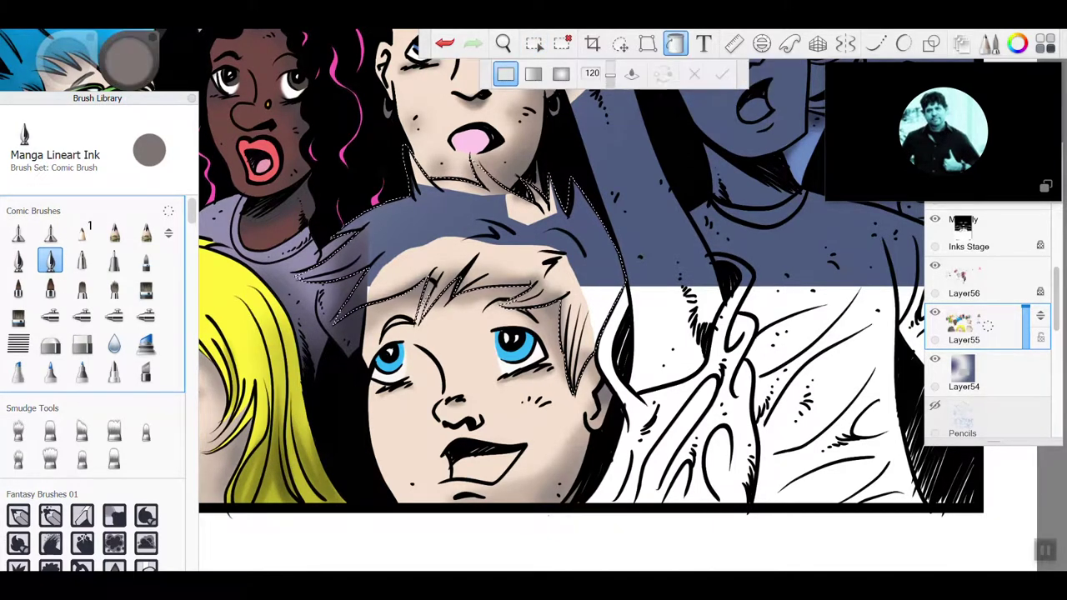
drag(488, 76, 425, 82)
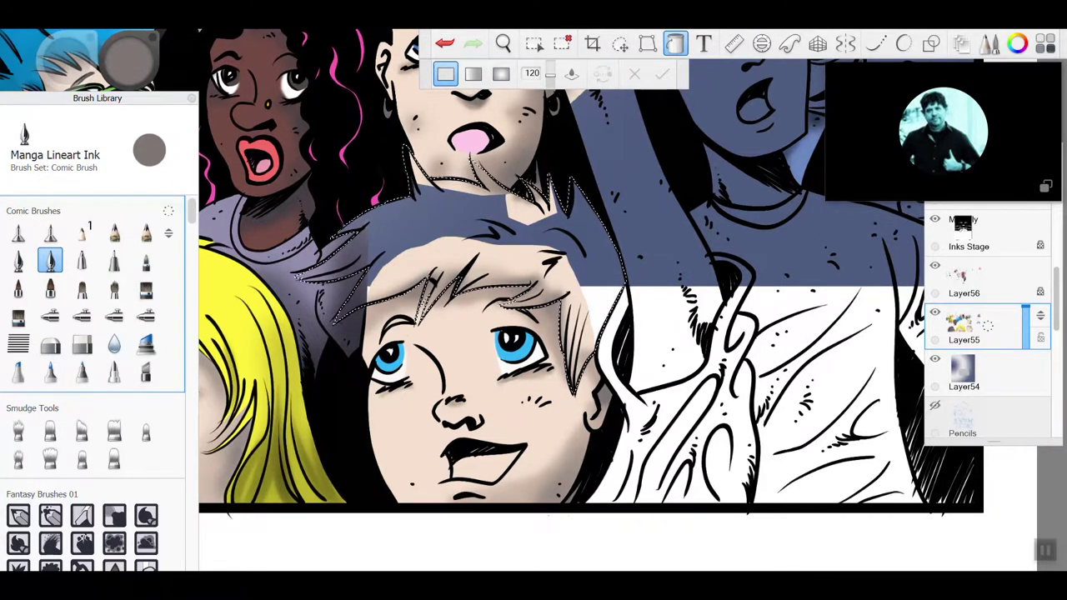
click(128, 63)
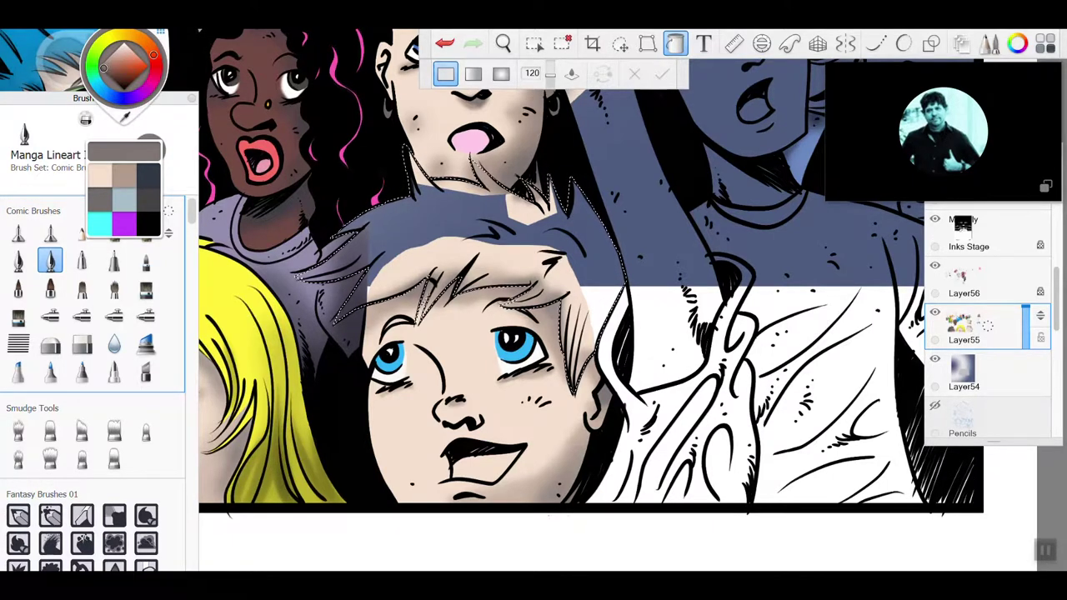
click(112, 38)
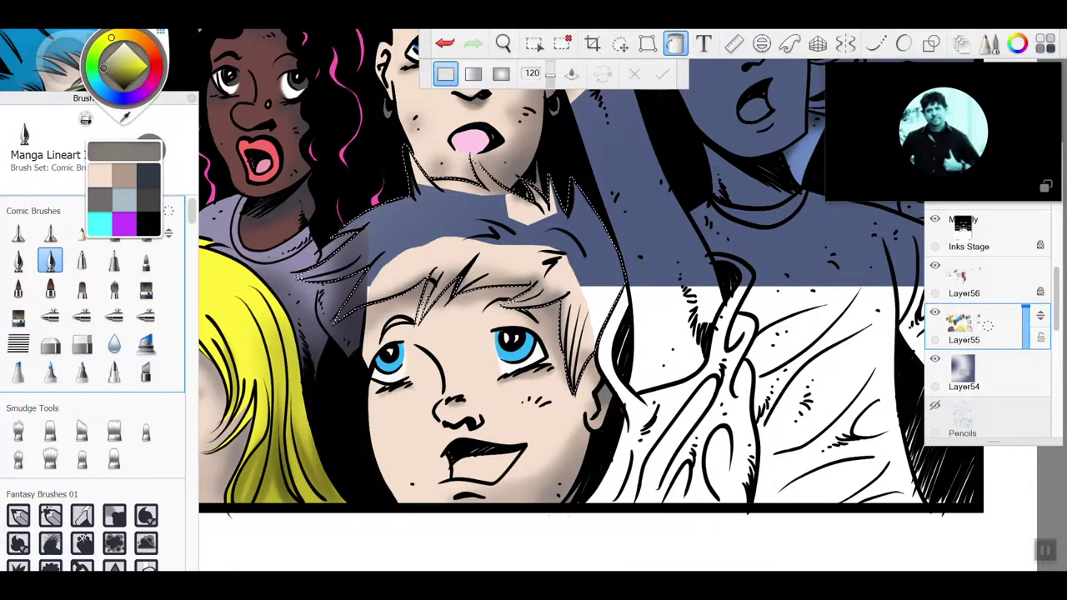
click(138, 71)
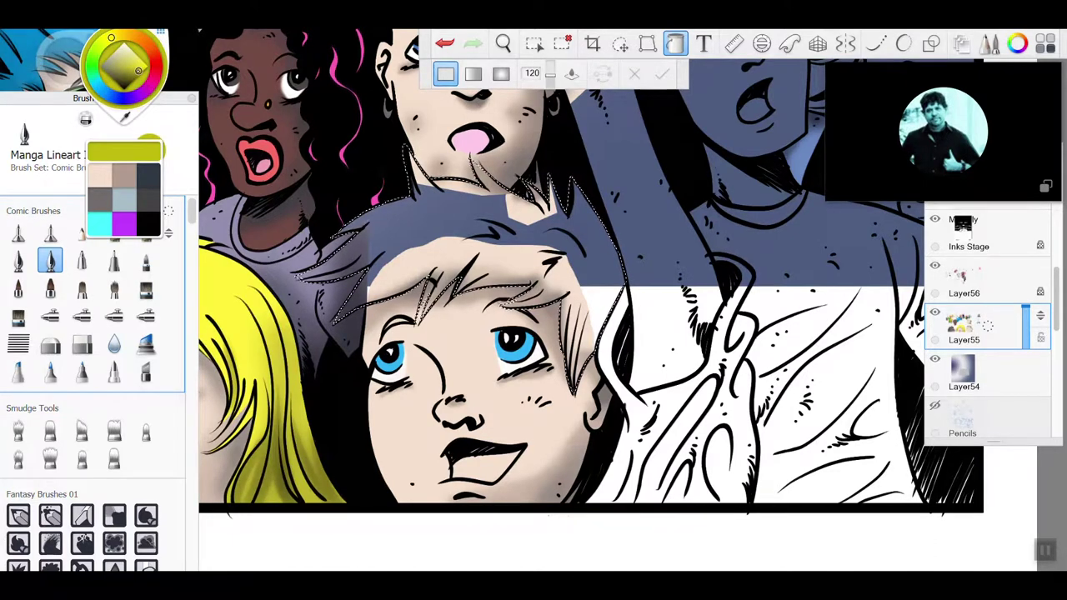
mouse_move(138, 70)
mouse_down()
mouse_move(138, 84)
mouse_move(138, 73)
mouse_up()
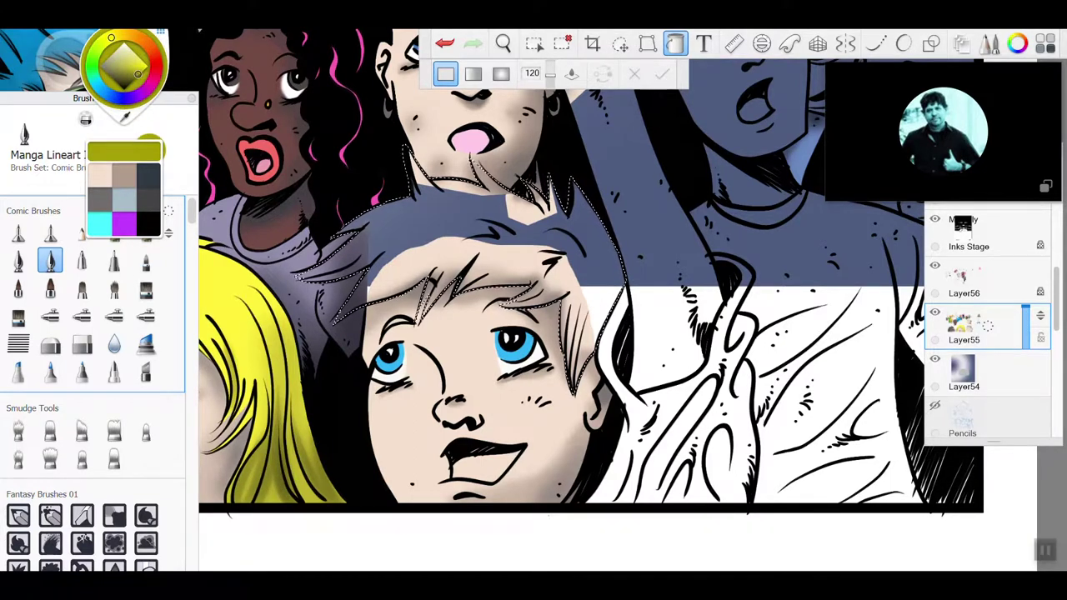
drag(111, 38, 141, 40)
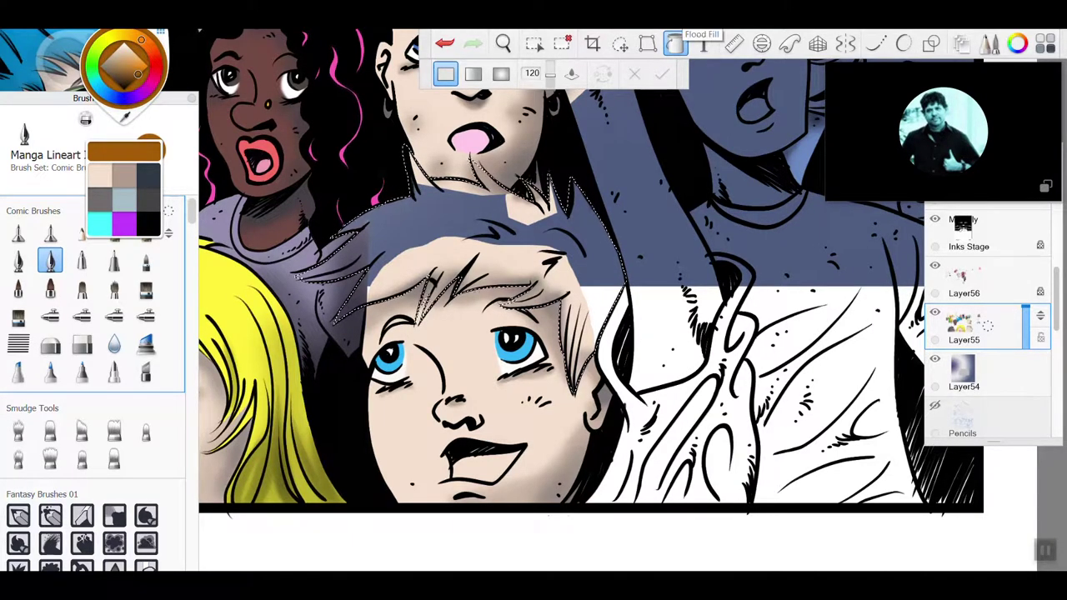
click(506, 261)
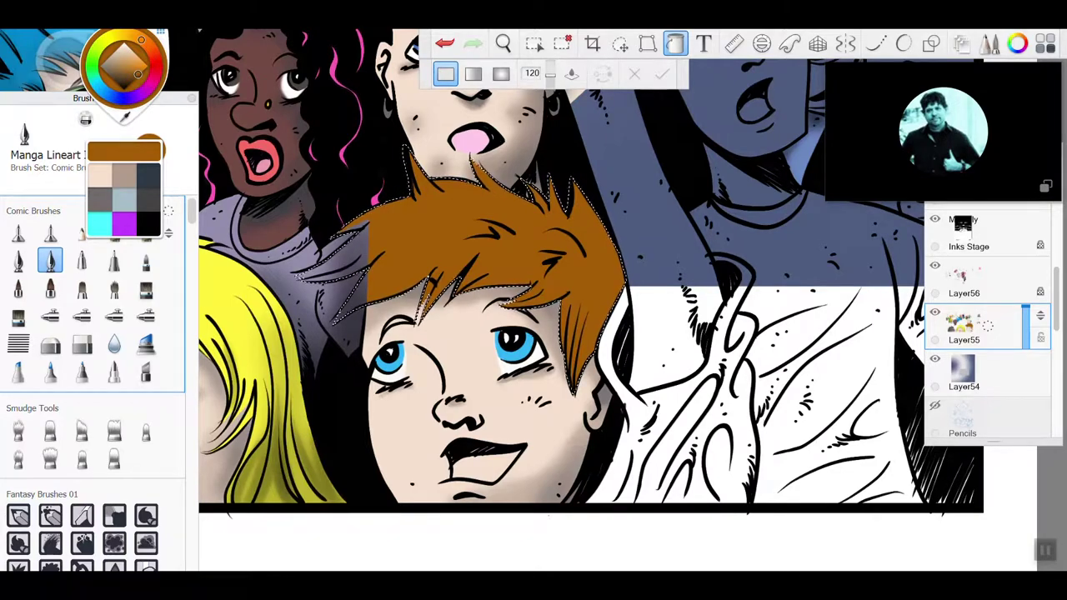
scroll(534, 300, up, 2)
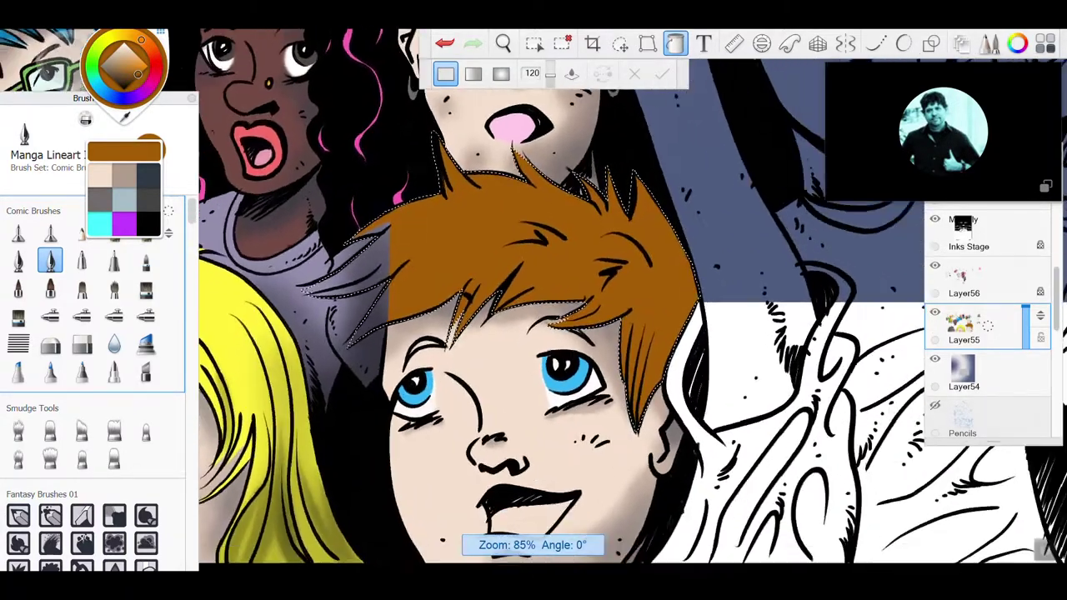
scroll(534, 300, down, 3)
scroll(533, 300, up, 2)
scroll(534, 300, down, 1)
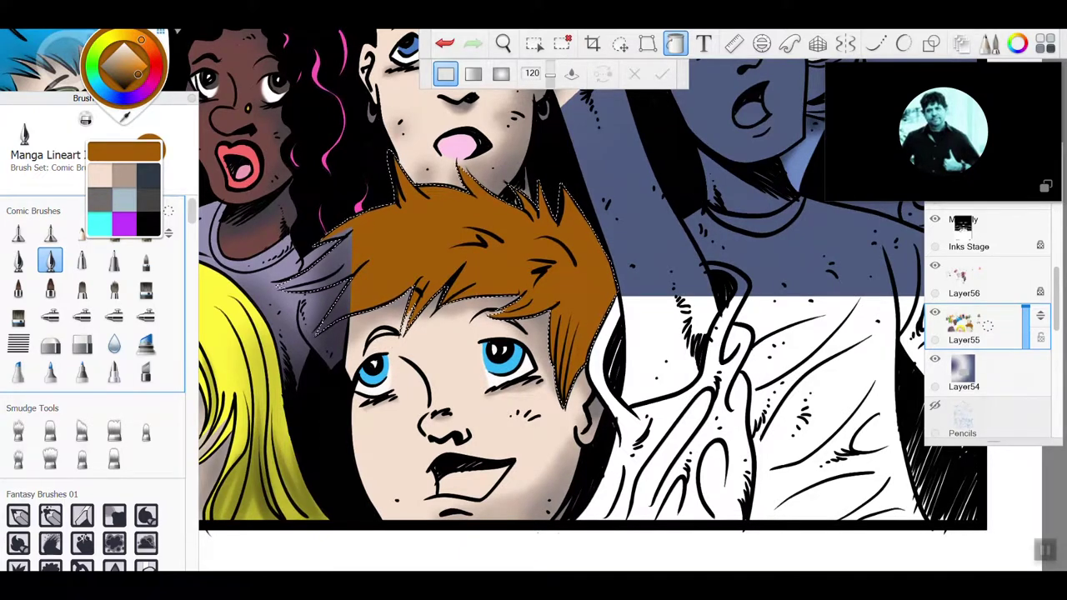
Step: Extend the layer list to show more layers and choose the Manga Soft Airbrush with Layer55 active
click(991, 277)
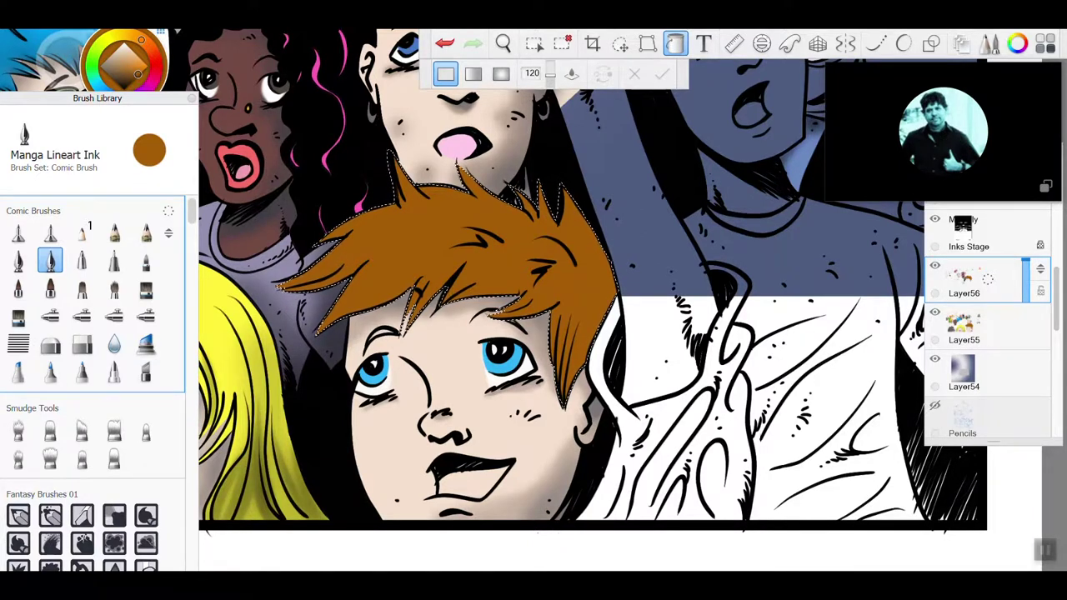
click(82, 344)
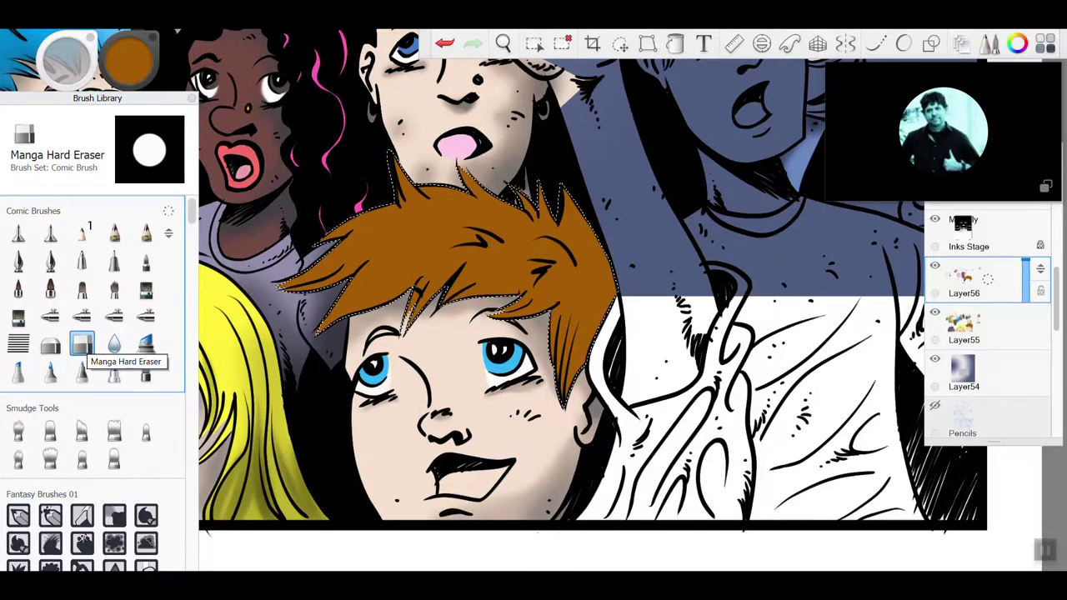
drag(996, 444, 990, 549)
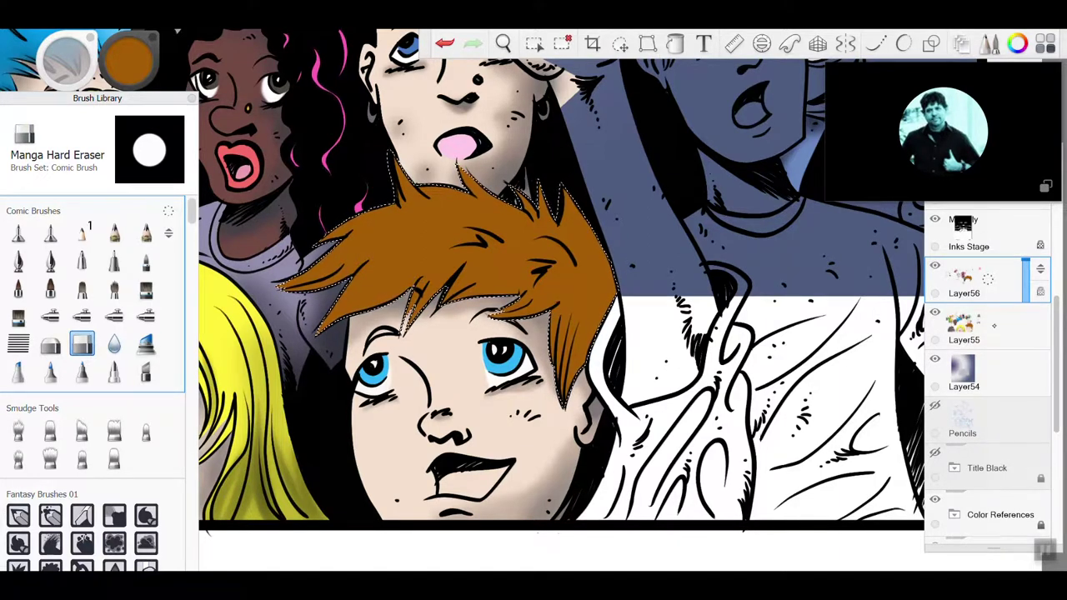
click(989, 325)
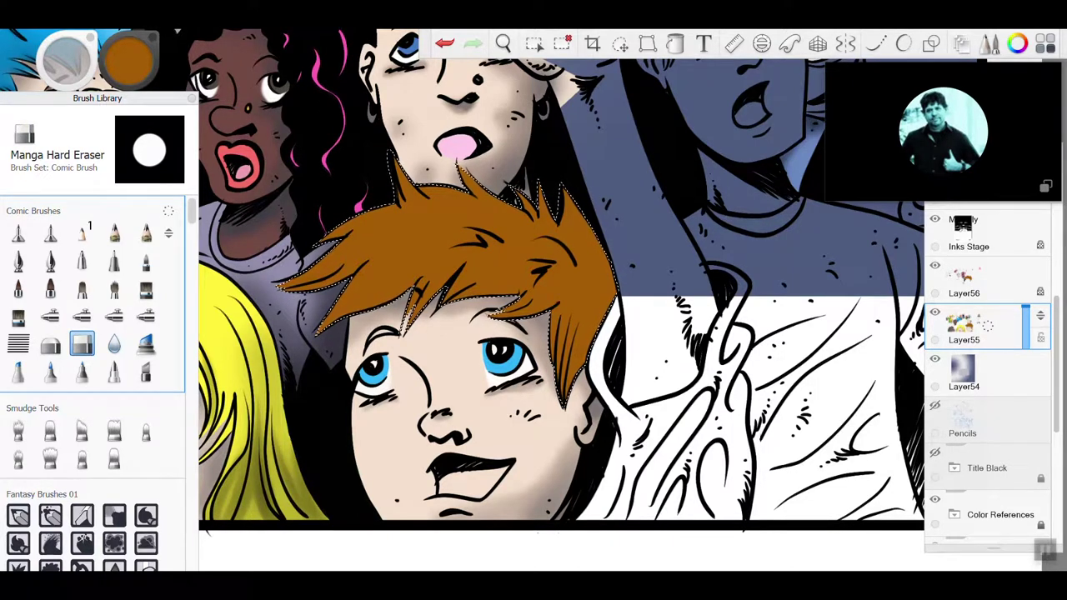
double_click(50, 316)
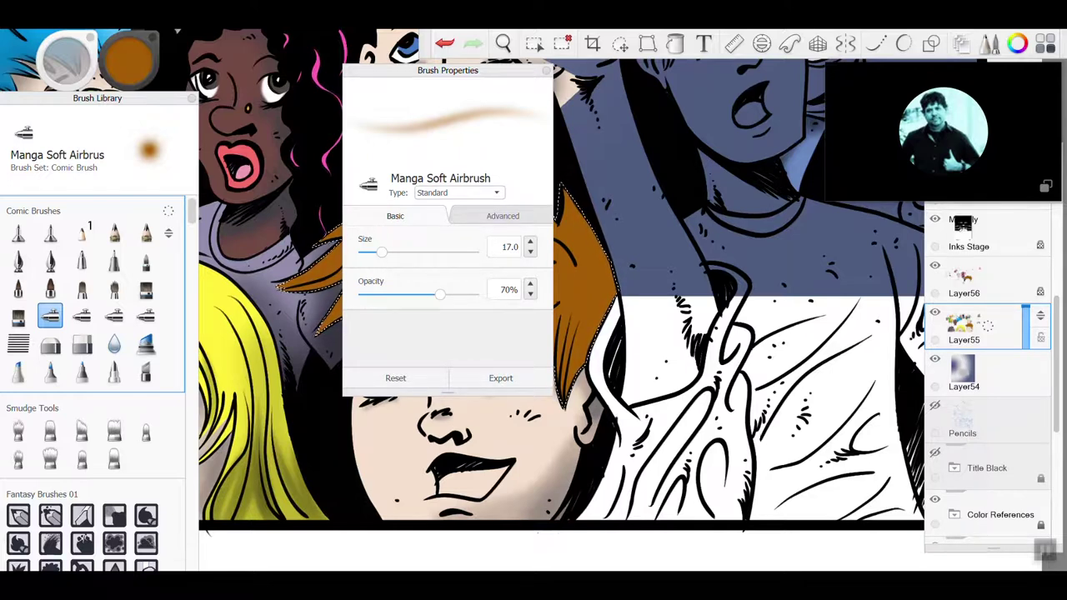
click(546, 70)
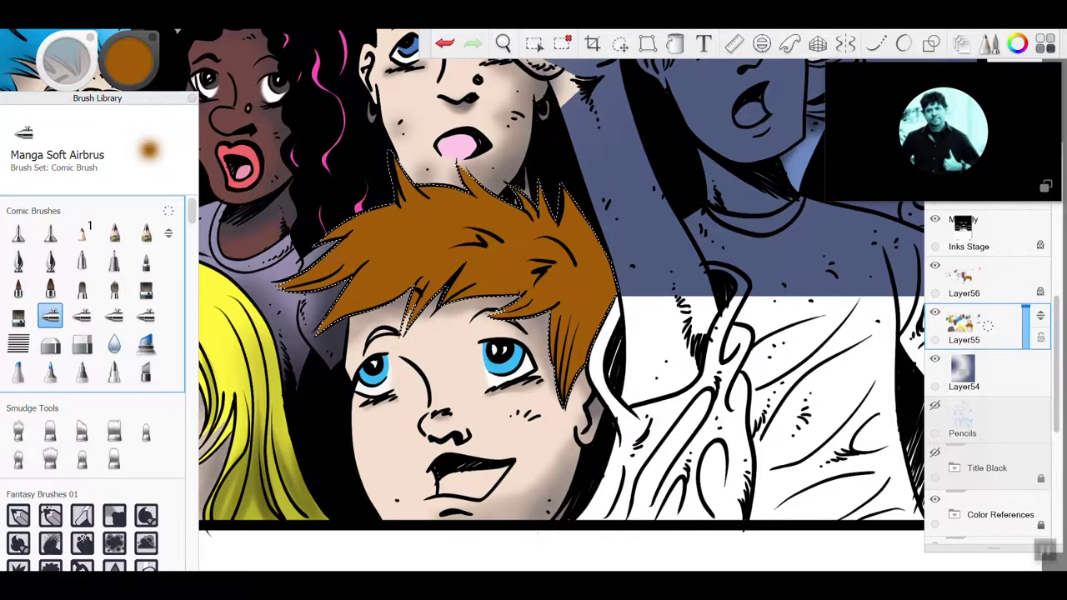
Step: Set the painting colour to black and enlarge the Manga Soft Airbrush
click(128, 63)
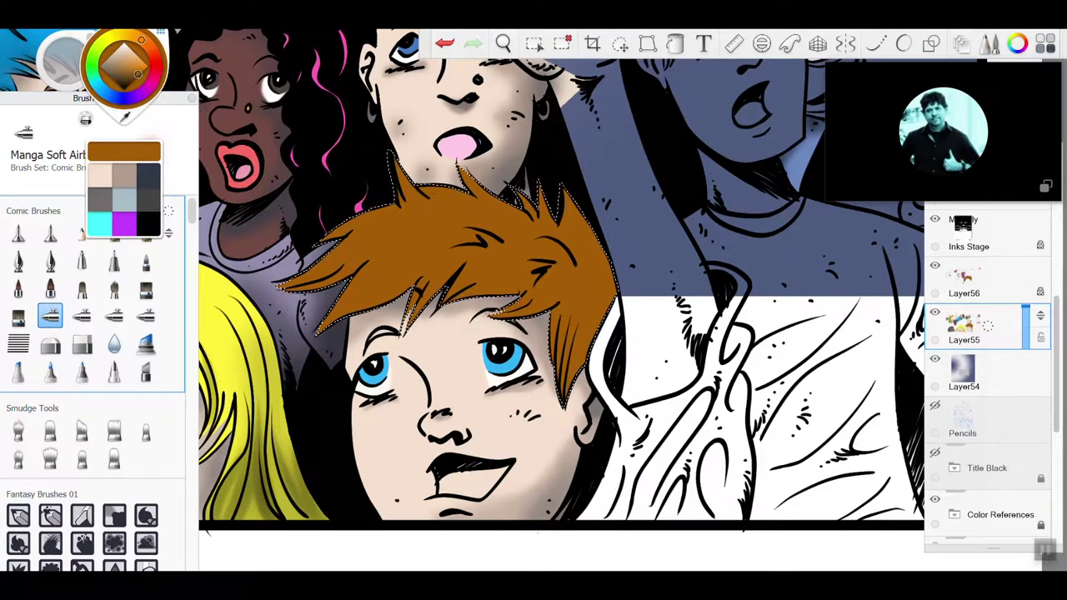
click(147, 224)
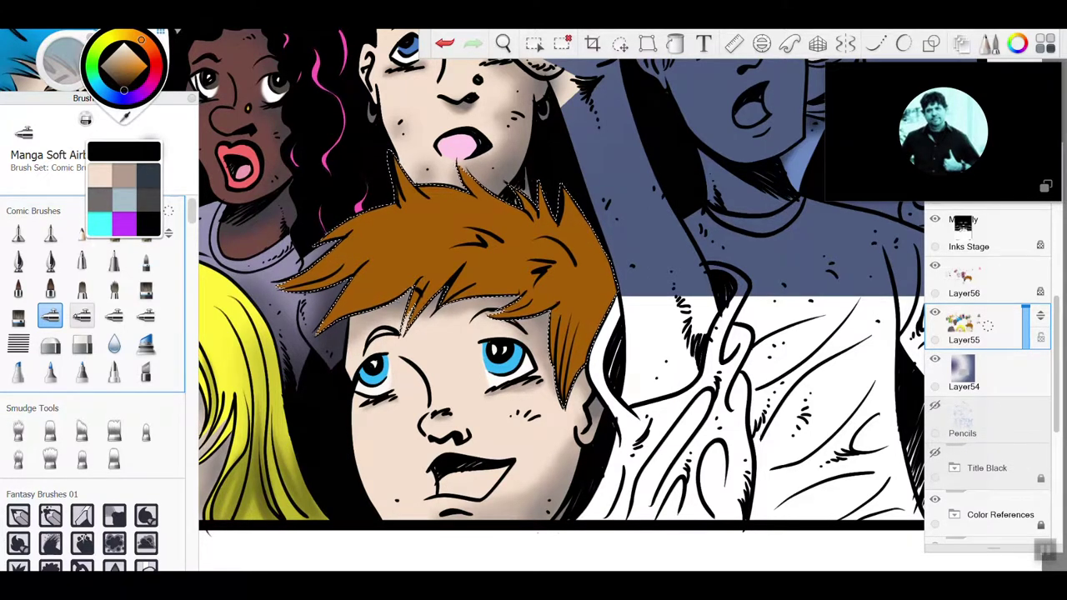
click(81, 317)
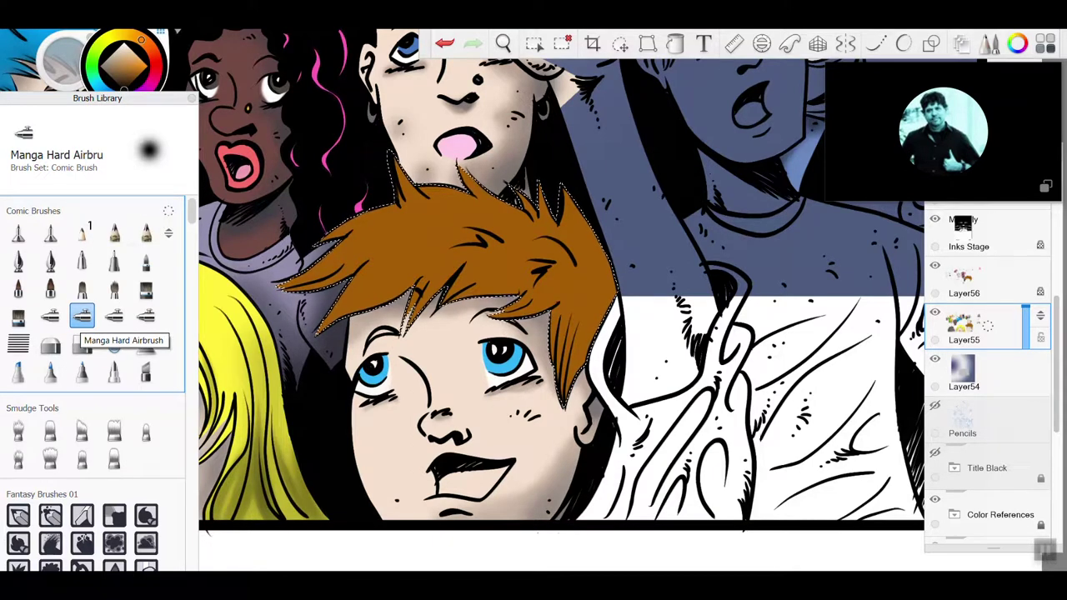
click(51, 317)
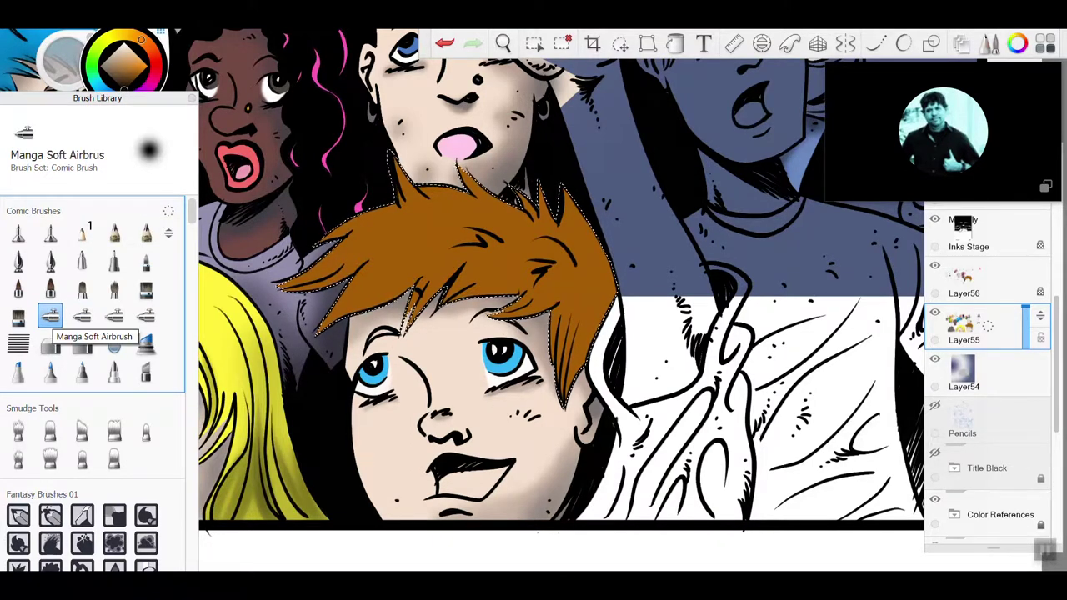
key(bracketright)
key(bracketright)
key(bracketright)
key(bracketright)
key(bracketright)
key(bracketright)
key(bracketright)
key(bracketright)
key(bracketright)
key(bracketright)
key(bracketright)
key(bracketright)
key(bracketright)
key(bracketright)
key(bracketright)
key(bracketright)
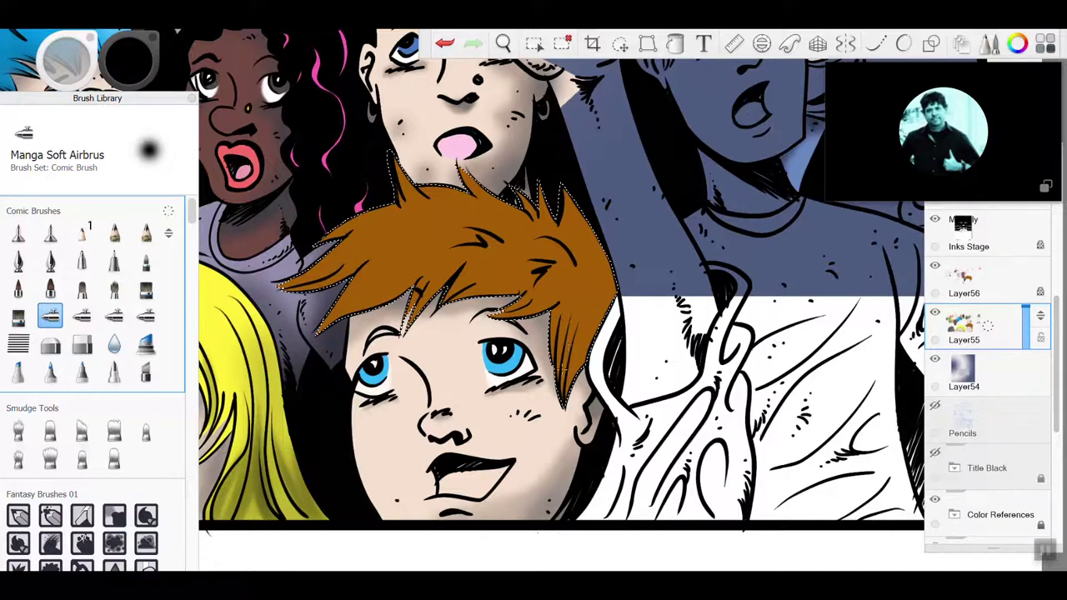
Step: Airbrush soft black shading on Layer56 along the hair's outer side by the raised arm and across the crown
click(128, 62)
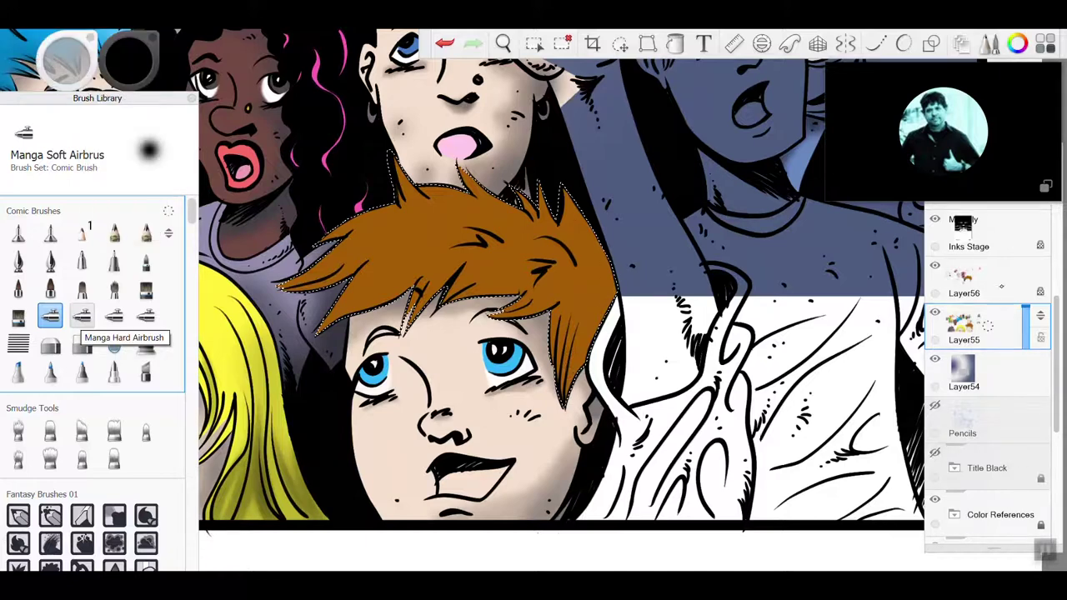
click(1003, 287)
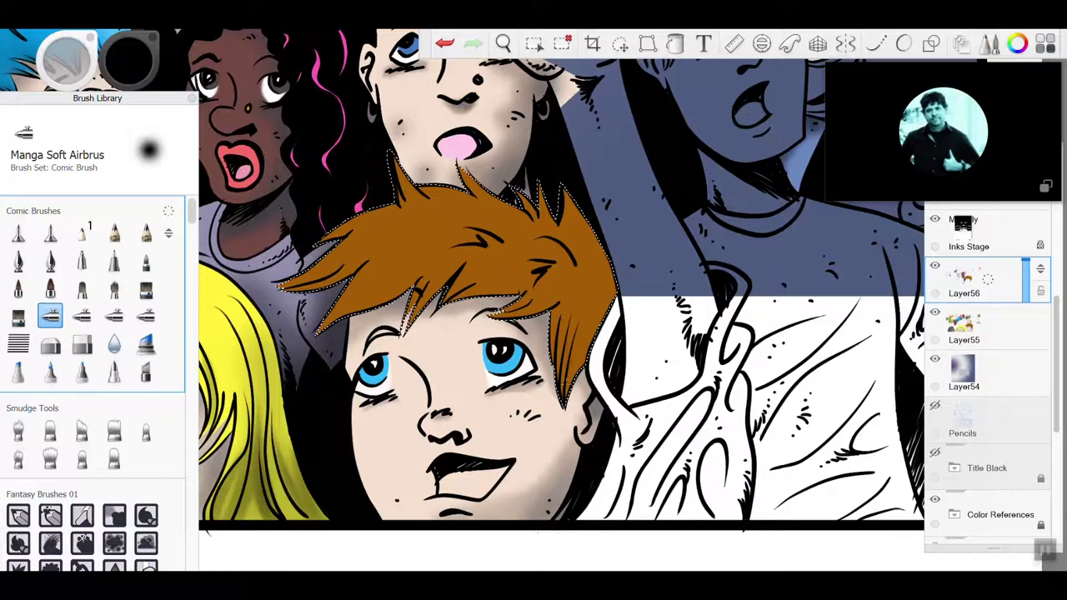
mouse_move(585, 335)
mouse_down()
mouse_move(570, 375)
mouse_move(562, 346)
mouse_move(600, 314)
mouse_move(581, 218)
mouse_move(600, 296)
mouse_move(567, 326)
mouse_move(570, 215)
mouse_move(573, 287)
mouse_move(517, 315)
mouse_move(530, 312)
mouse_move(557, 252)
mouse_move(542, 265)
mouse_move(490, 249)
mouse_move(518, 235)
mouse_move(542, 197)
mouse_move(466, 173)
mouse_move(498, 203)
mouse_move(482, 192)
mouse_move(533, 202)
mouse_up()
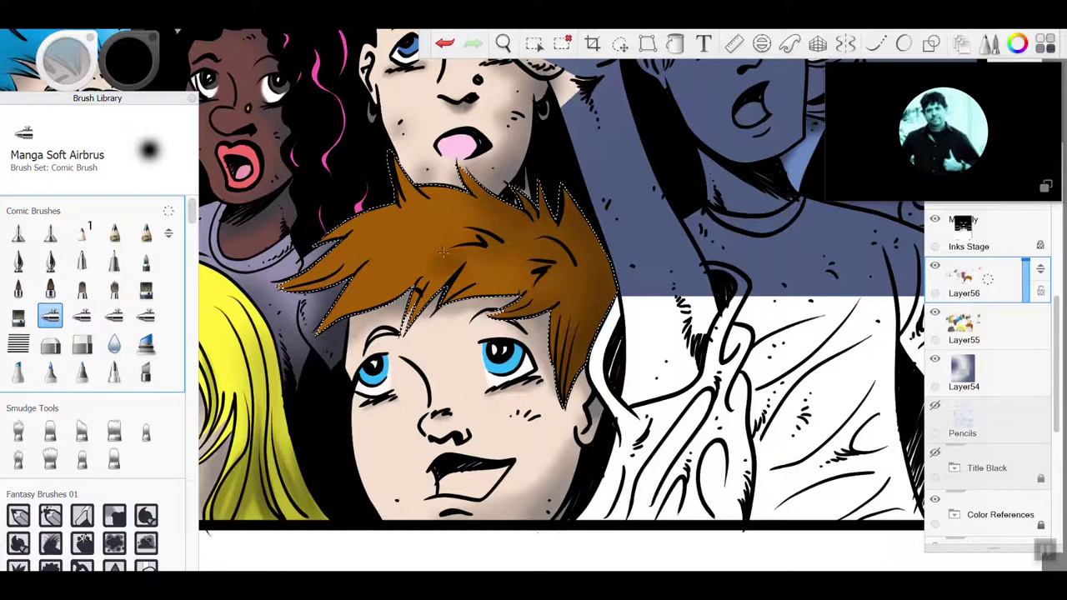
mouse_move(402, 170)
mouse_down()
mouse_move(405, 190)
mouse_move(403, 180)
mouse_move(467, 201)
mouse_move(424, 199)
mouse_up()
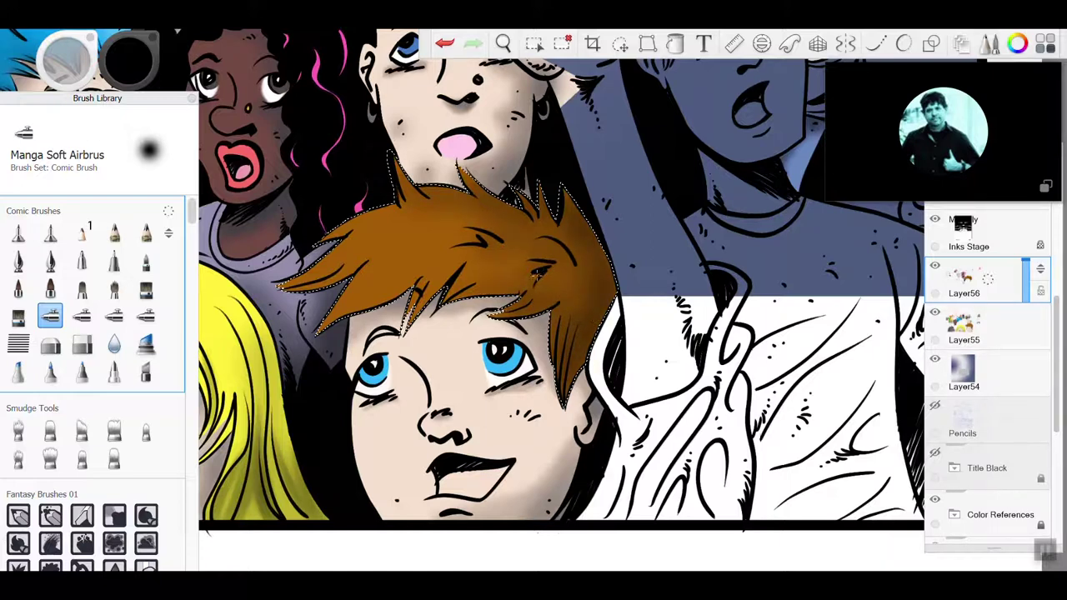
scroll(560, 384, down, 2)
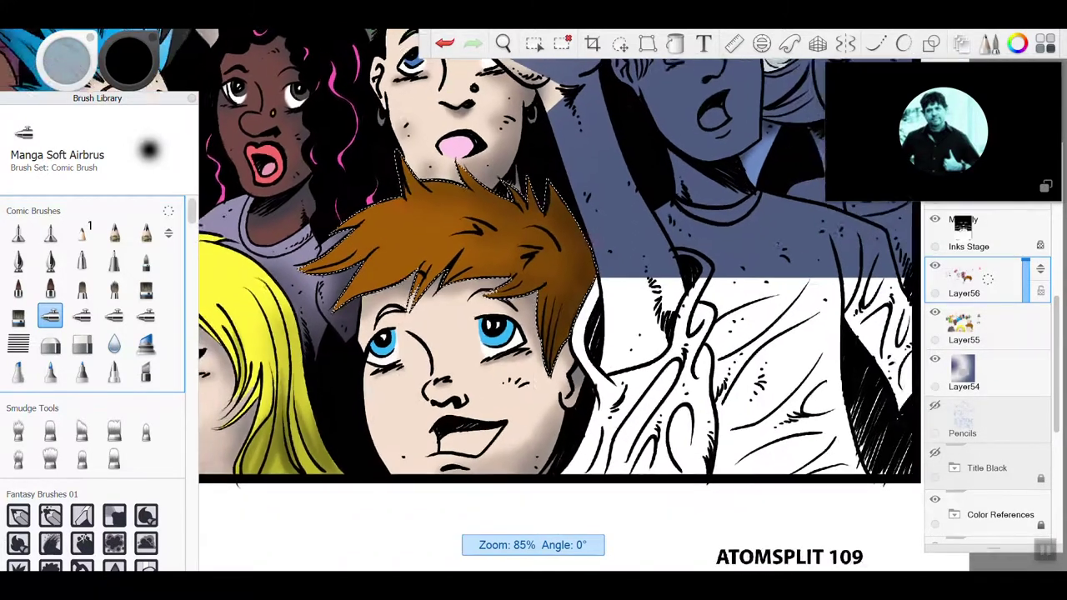
Step: Add a new layer above Layer56 and set the Manga Digital Watercolor brush's size with light pressure to 2.0
scroll(602, 327, up, 3)
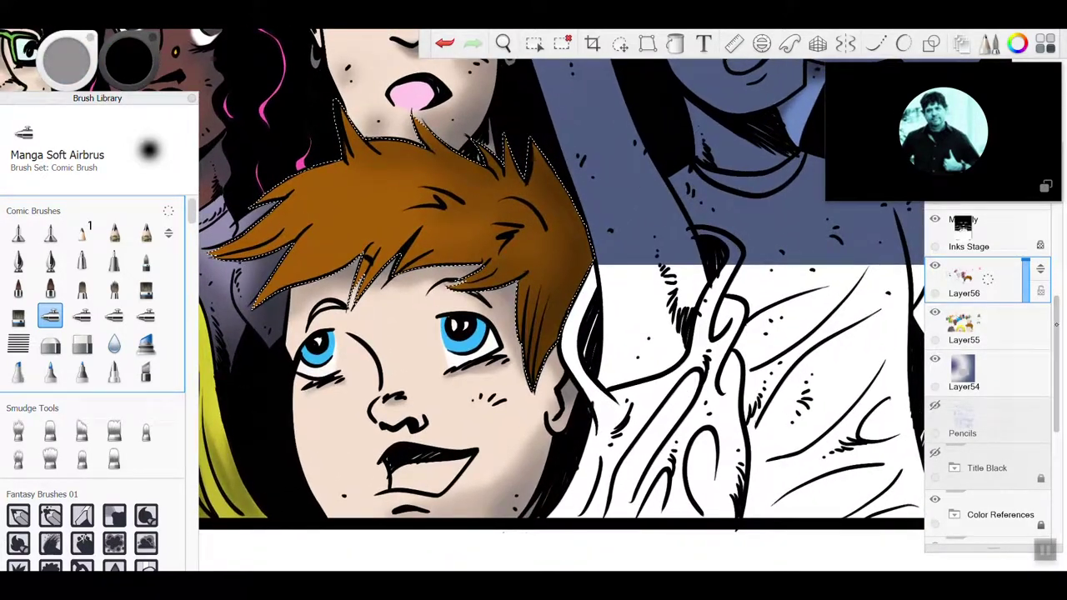
scroll(988, 375, up, 5)
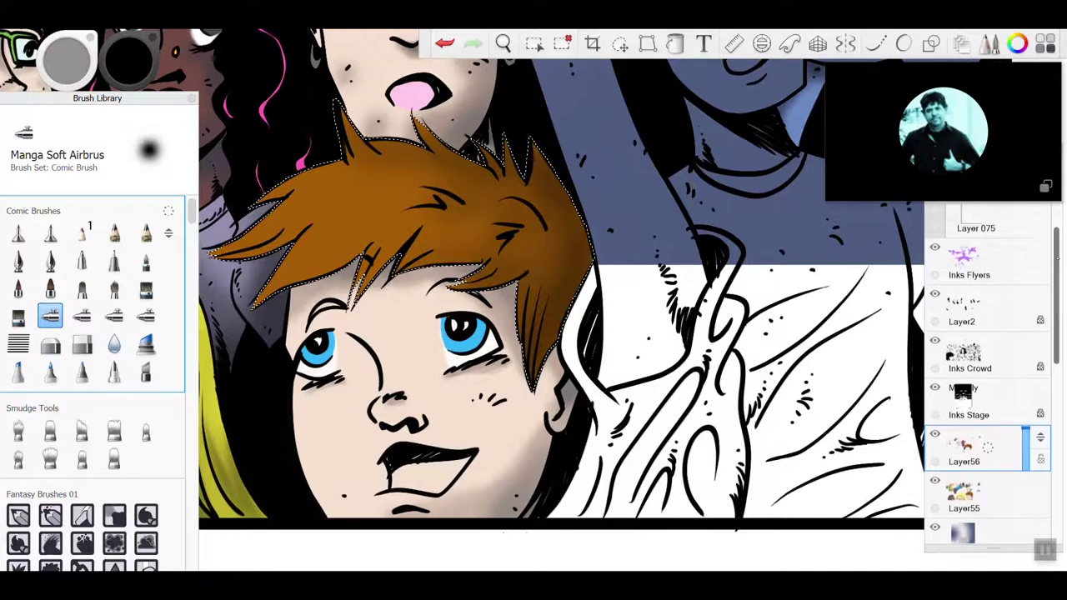
drag(1057, 258, 1058, 263)
scroll(987, 375, up, 2)
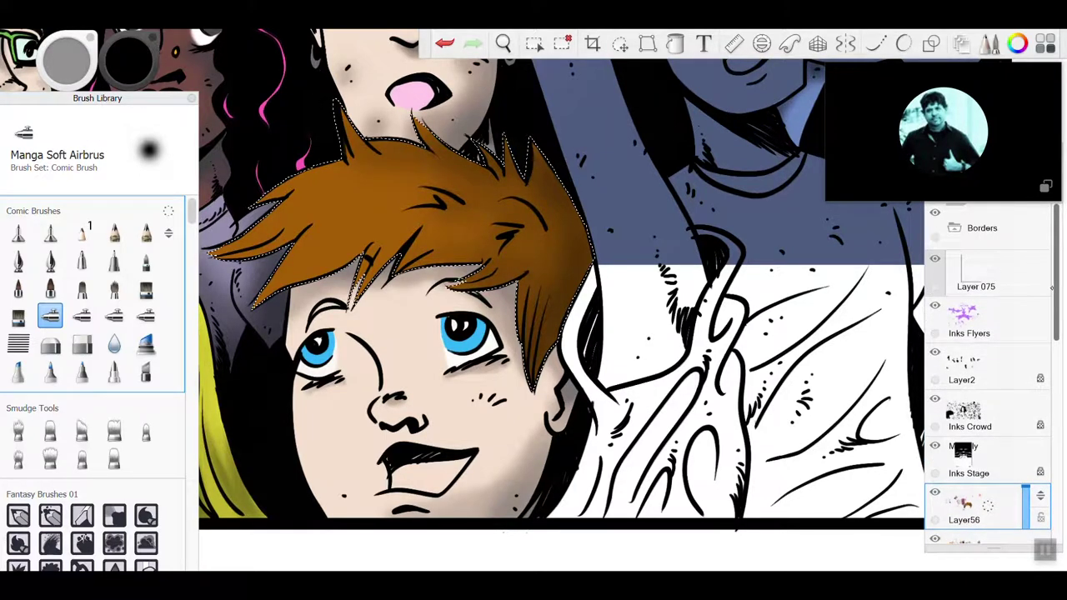
drag(1056, 316, 1056, 329)
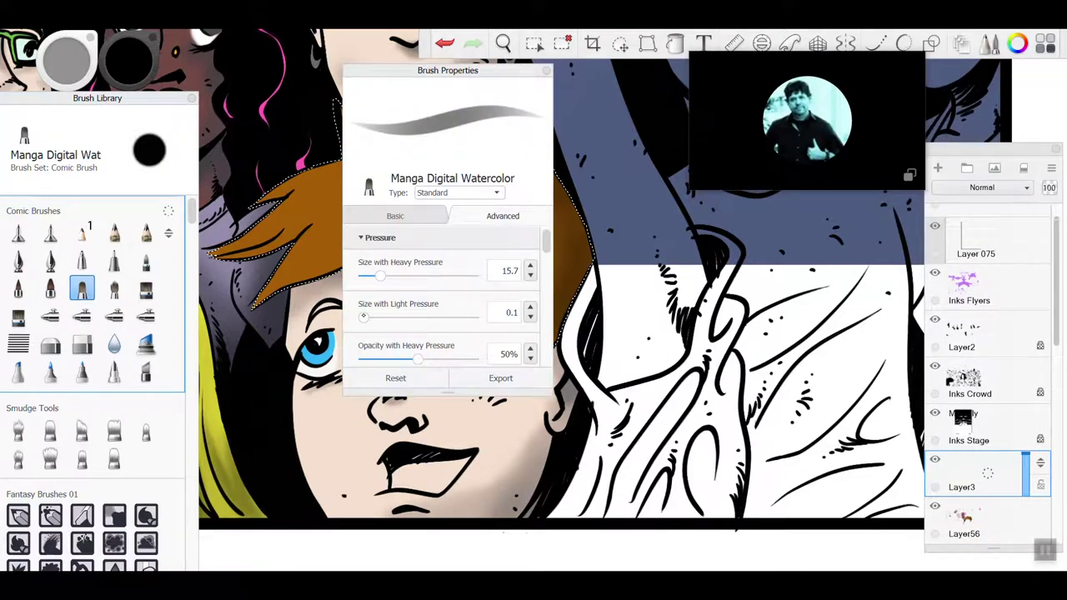
drag(364, 317, 365, 318)
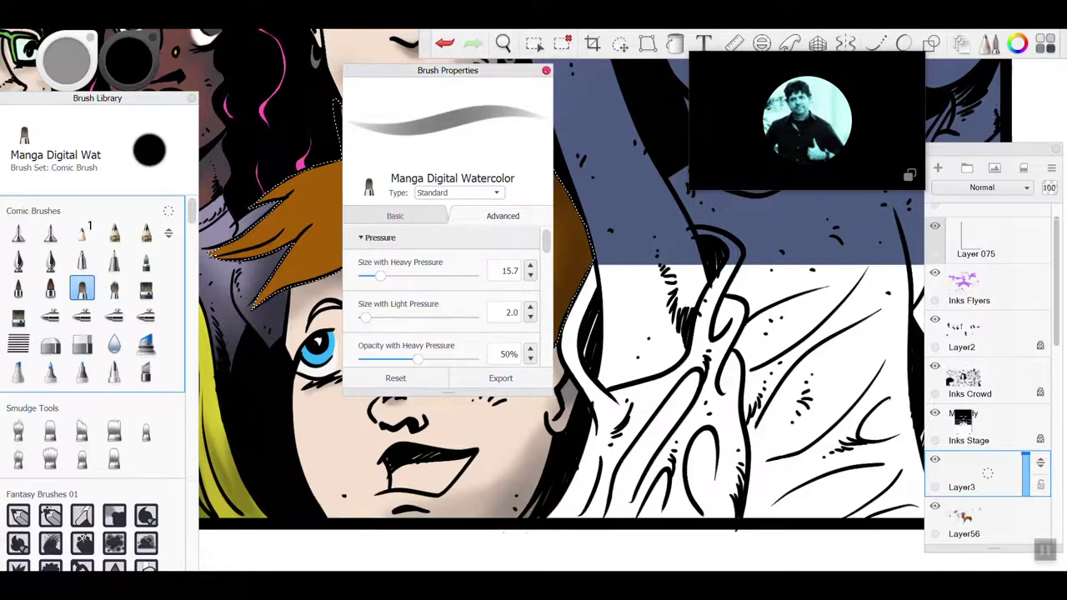
click(546, 70)
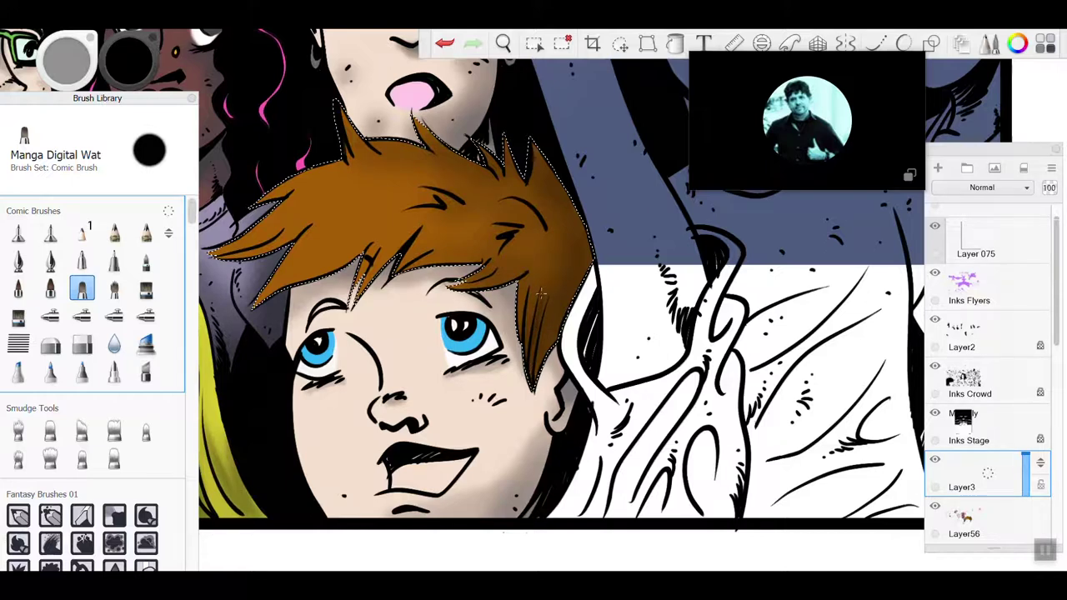
Step: Paint thin black watercolour strands on the new layer over the side lock of hair in front of the ear
drag(531, 343, 524, 367)
drag(538, 303, 526, 358)
scroll(578, 330, up, 5)
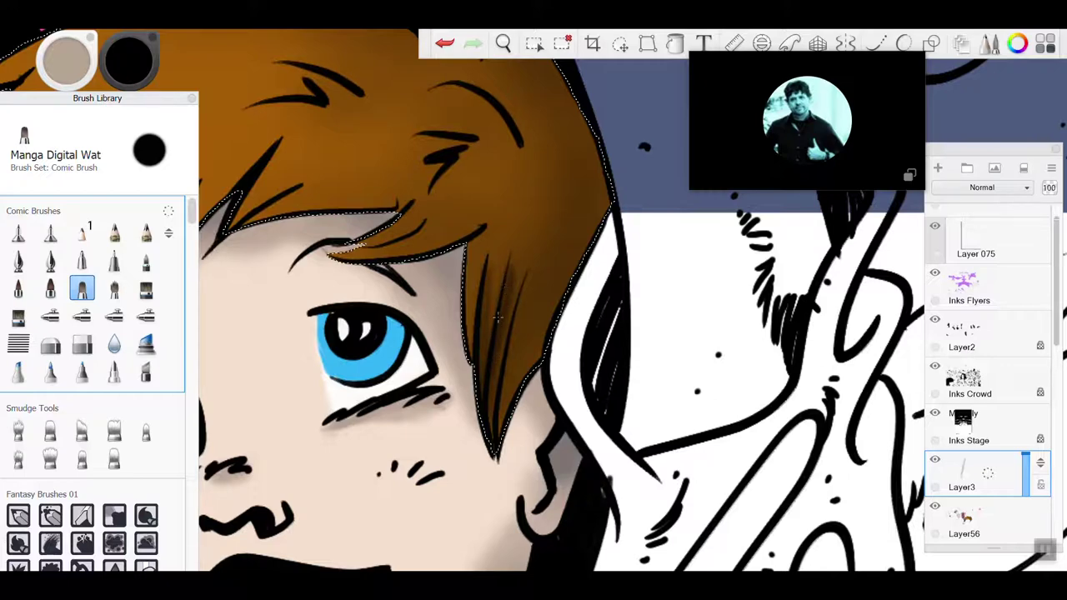
drag(67, 63, 93, 67)
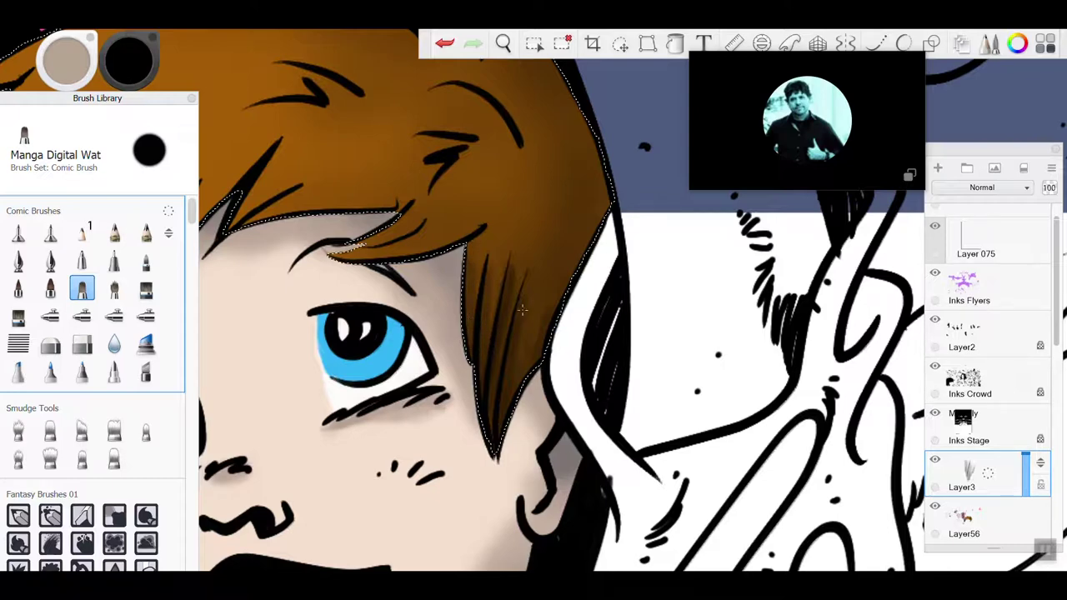
drag(523, 310, 539, 256)
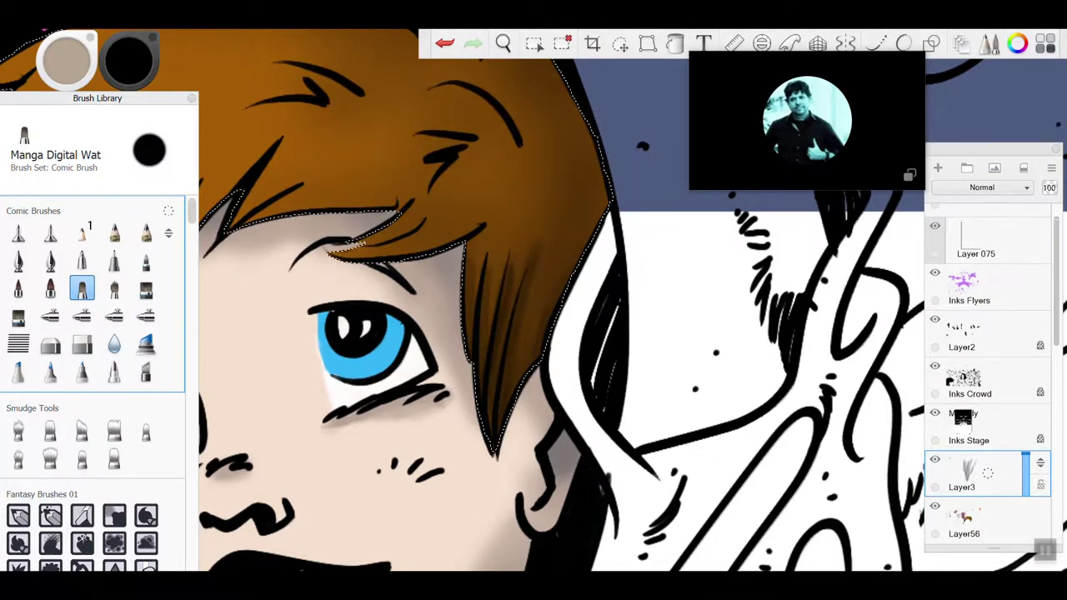
Step: Paint thin black watercolour strands on Layer3 over the side lock tip, the crown creases and the middle fringe tufts
drag(494, 457, 481, 533)
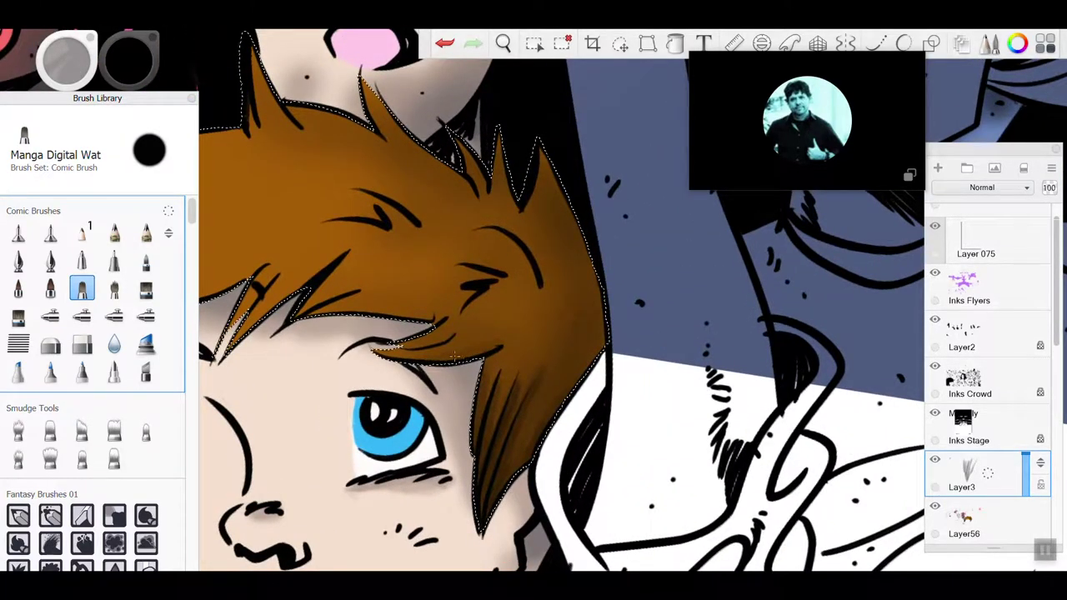
drag(431, 358, 408, 354)
drag(536, 276, 534, 265)
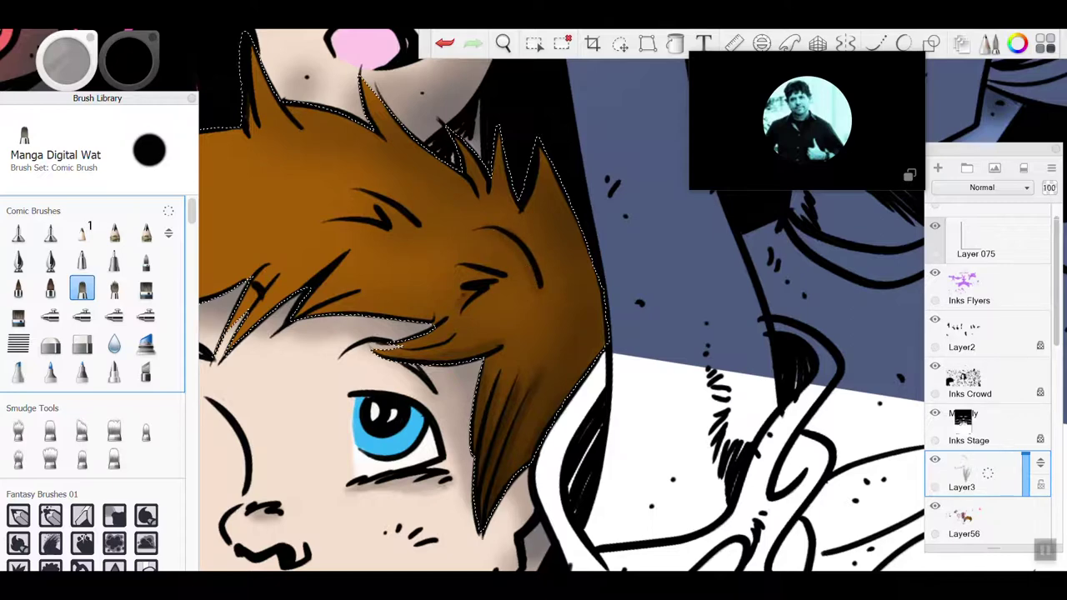
mouse_move(480, 275)
mouse_down()
mouse_move(460, 269)
mouse_move(466, 290)
mouse_move(459, 276)
mouse_up()
scroll(562, 300, down, 2)
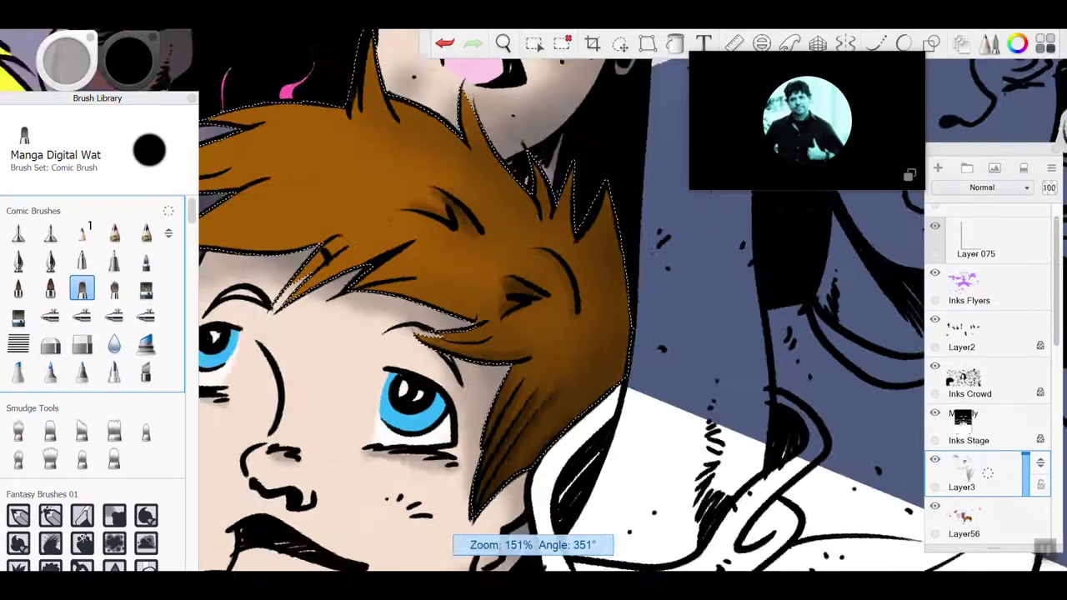
drag(288, 167, 316, 154)
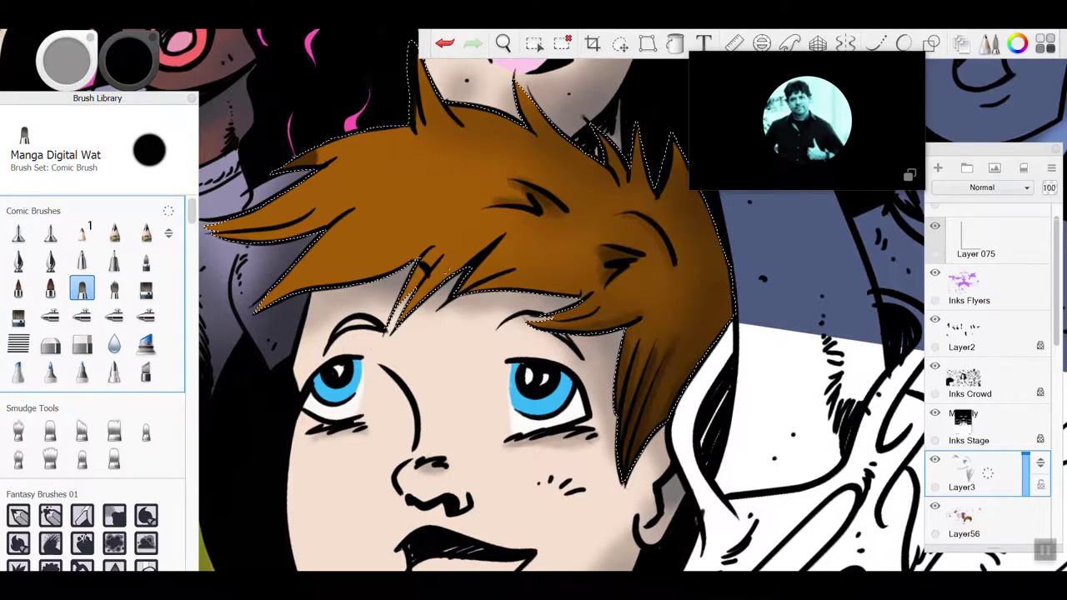
mouse_move(438, 279)
mouse_down()
mouse_move(473, 256)
mouse_move(407, 319)
mouse_up()
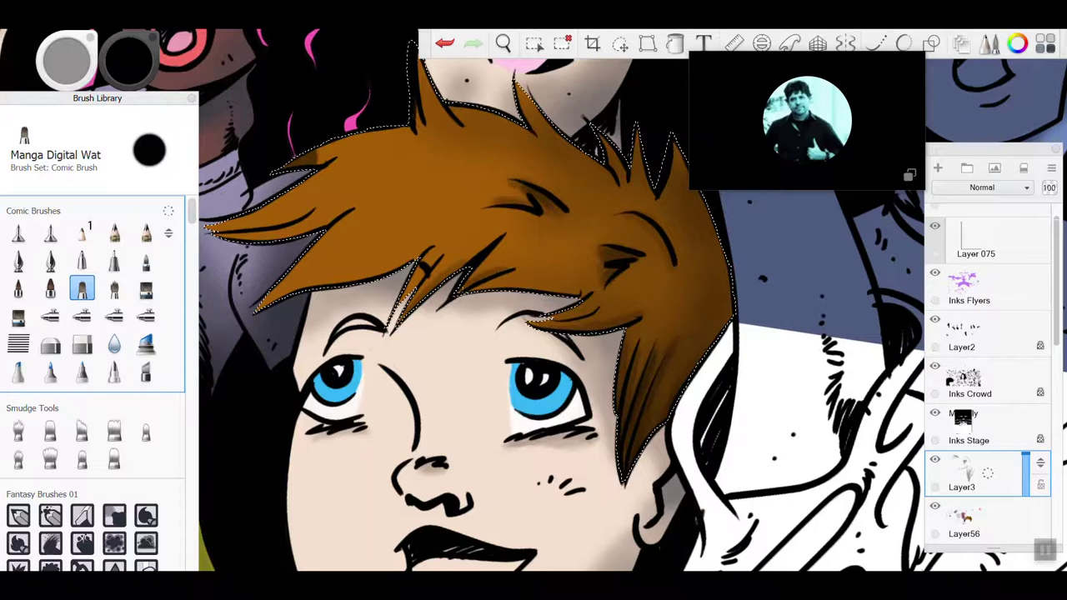
click(580, 287)
mouse_move(420, 253)
mouse_down()
mouse_move(384, 268)
mouse_move(430, 244)
mouse_move(333, 285)
mouse_up()
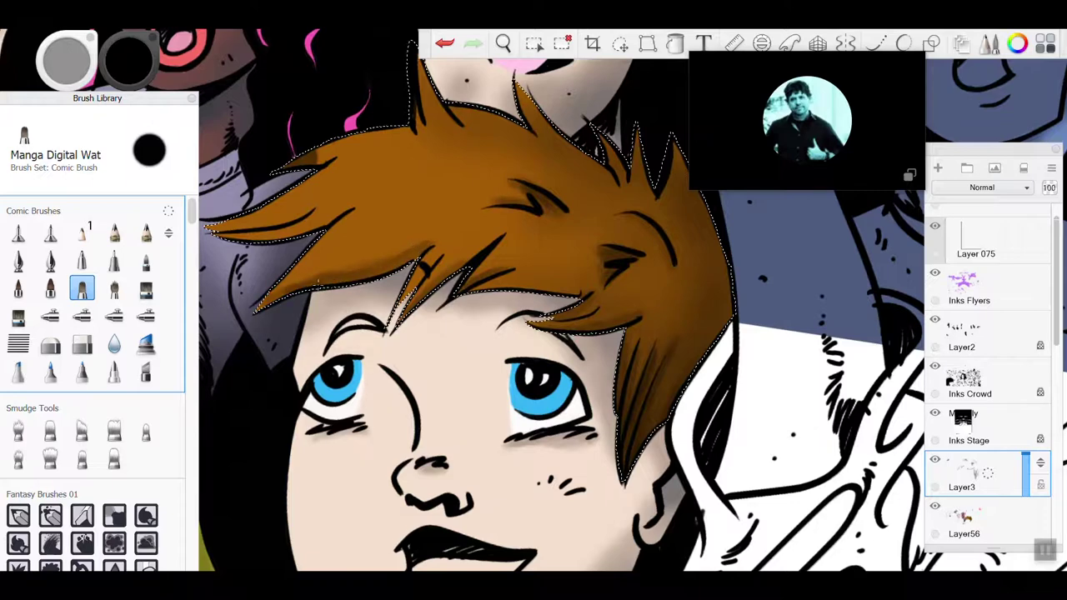
drag(391, 256, 281, 290)
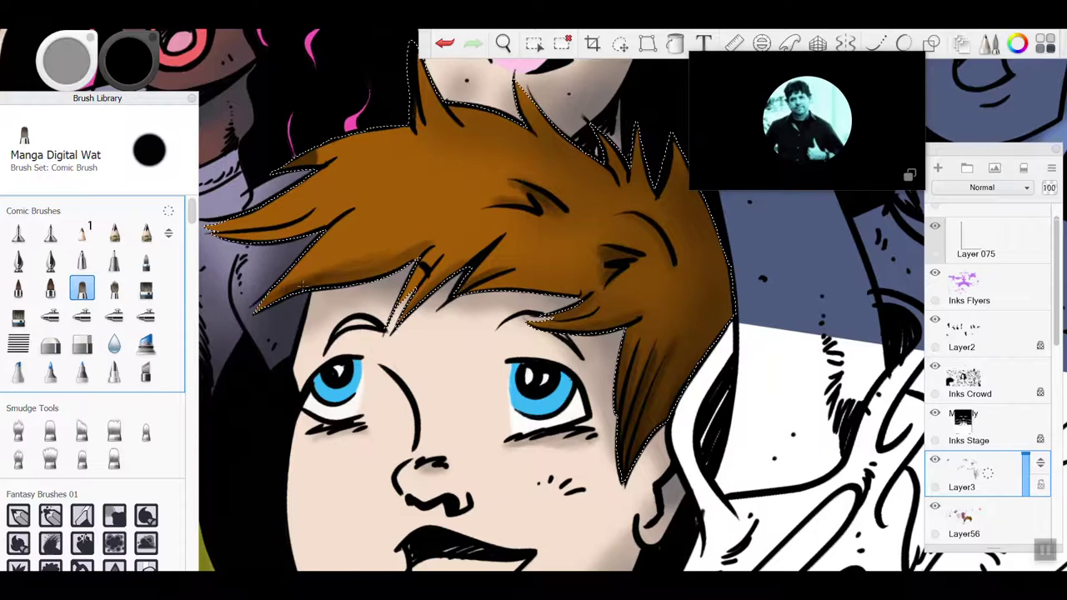
click(444, 44)
click(444, 44)
Step: Shade the long fringe sweep above the forehead with black watercolour strokes and blend its lower edge with the round smudge brush
drag(421, 238, 311, 283)
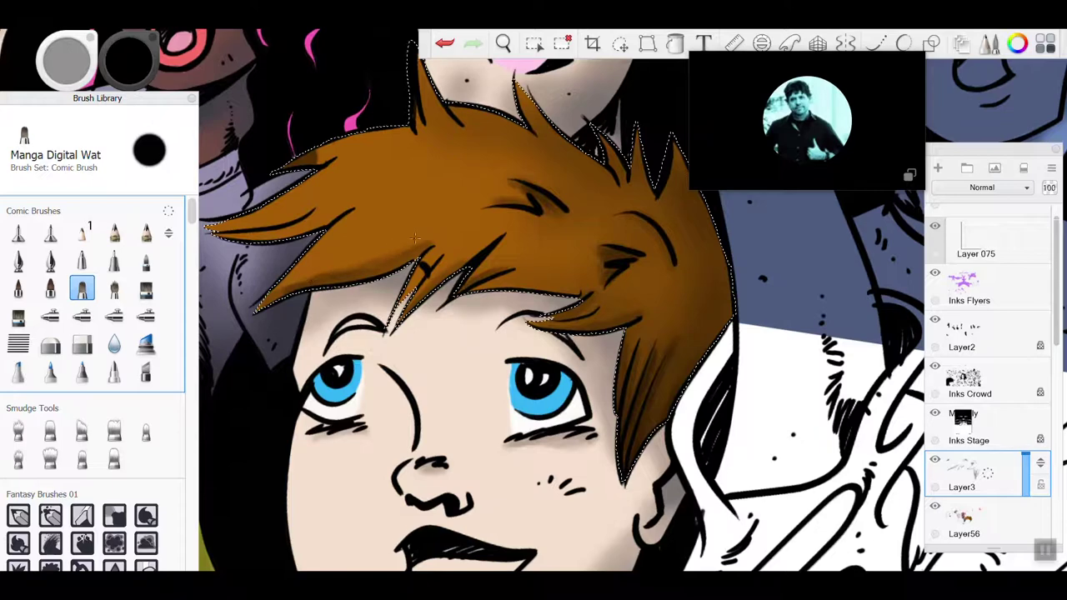
mouse_move(405, 244)
mouse_down()
mouse_move(303, 275)
mouse_move(369, 252)
mouse_move(305, 286)
mouse_up()
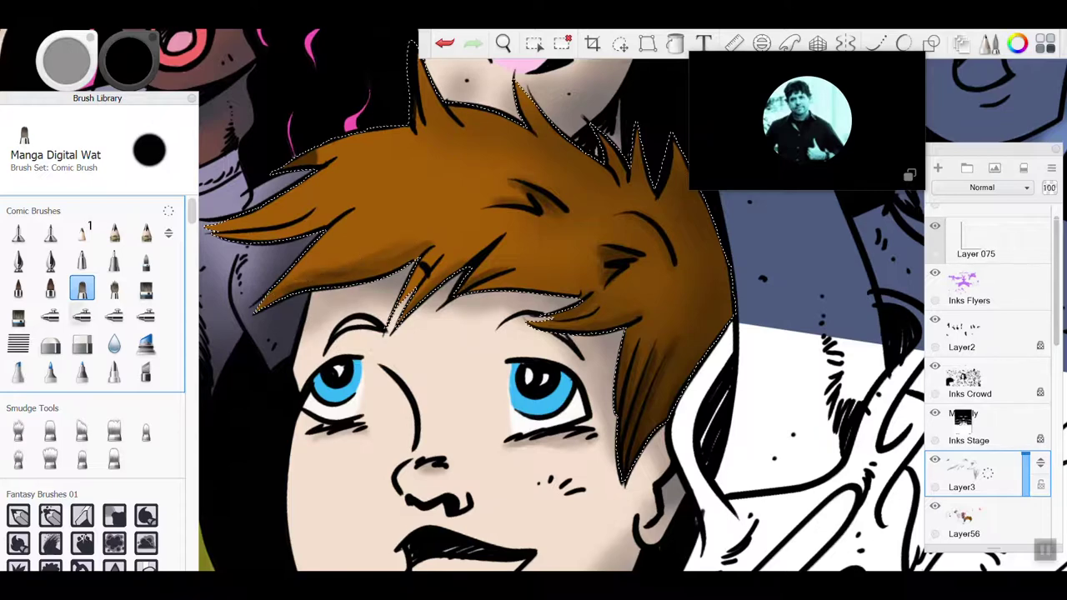
click(50, 456)
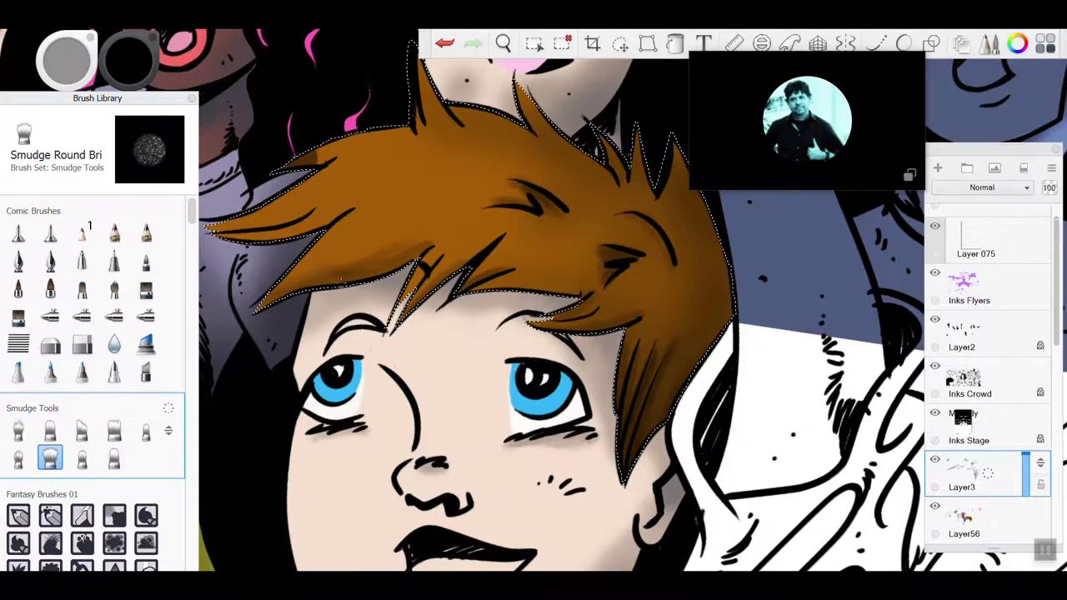
mouse_move(341, 282)
mouse_down()
mouse_move(317, 289)
mouse_move(293, 278)
mouse_move(338, 279)
mouse_up()
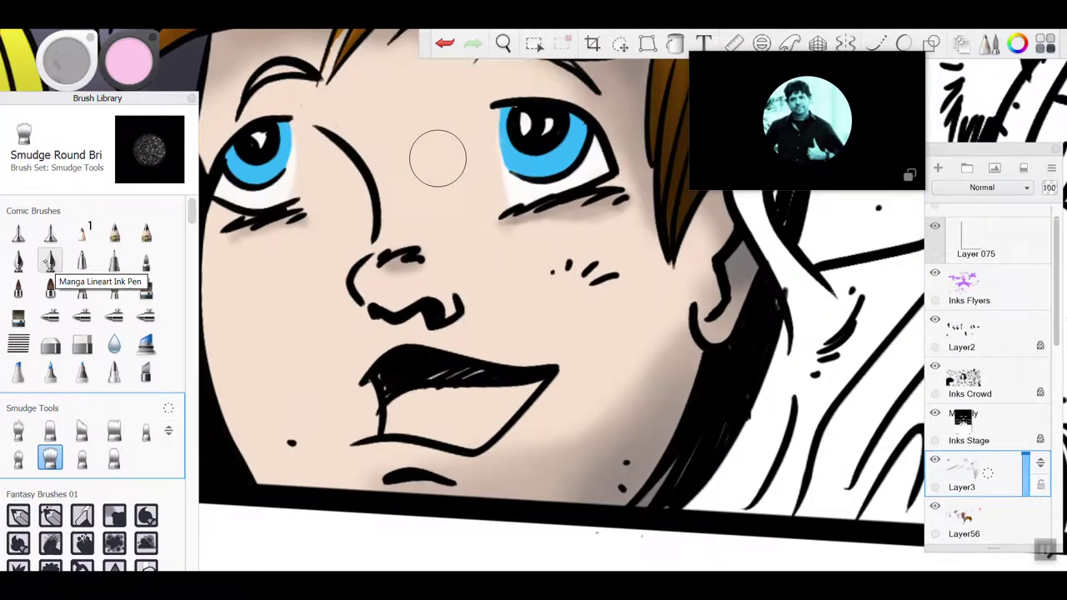
Step: Colour the foreground figure's open mouth light pink, starting with the Manga Lineart Ink Pen and completing it with a solid flood fill
click(50, 260)
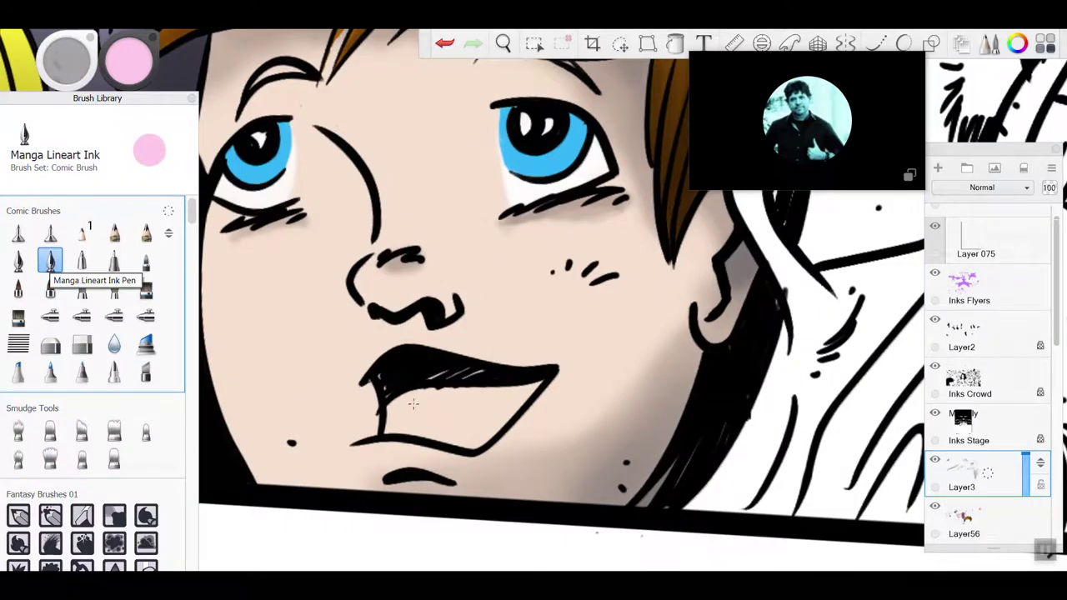
mouse_move(400, 401)
mouse_down()
mouse_move(396, 421)
mouse_move(383, 387)
mouse_up()
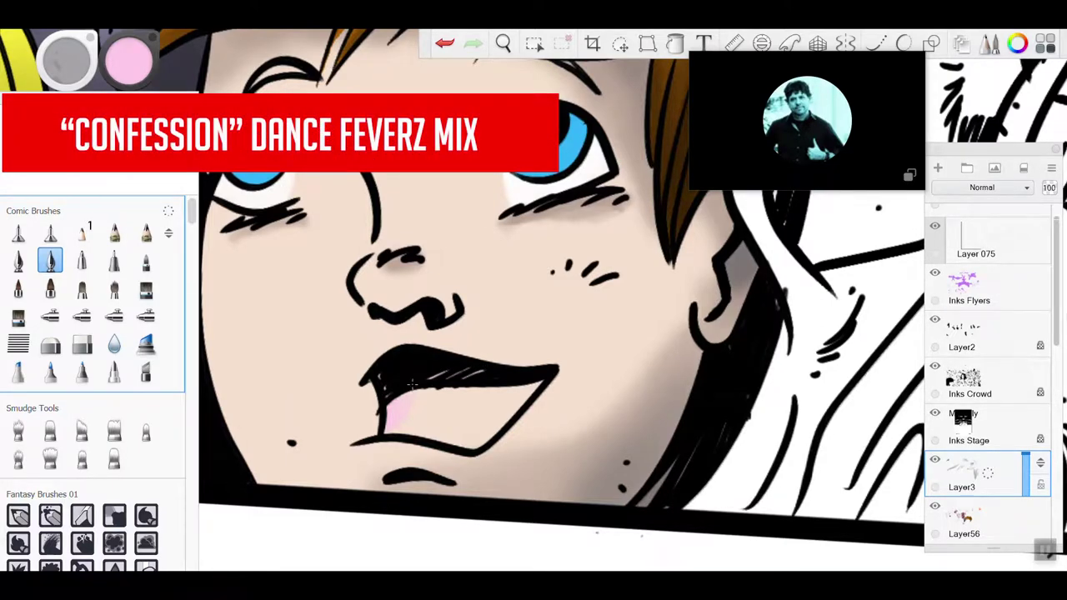
click(675, 43)
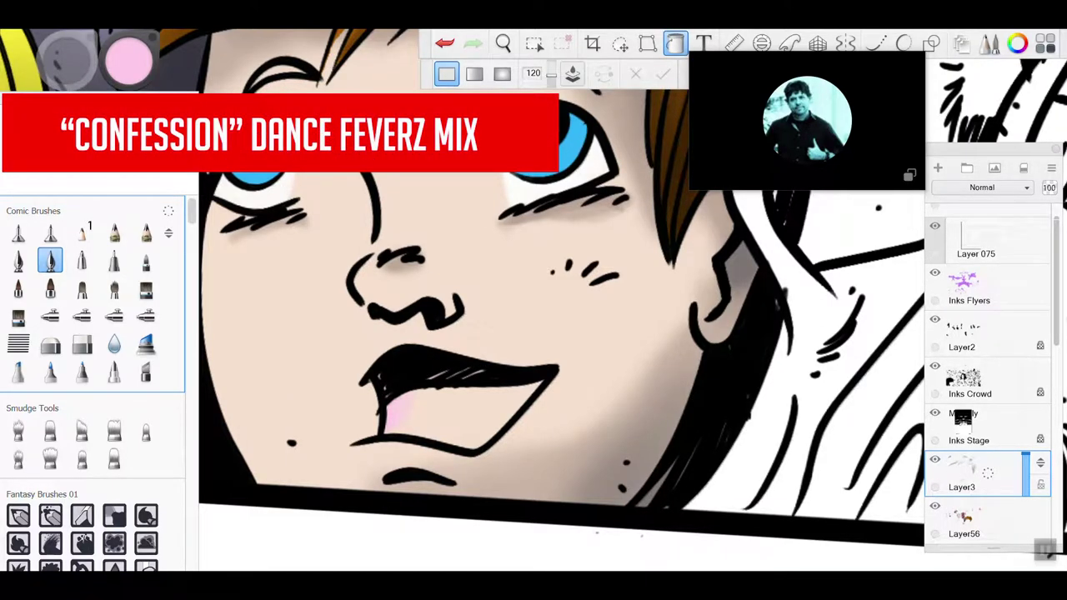
click(424, 412)
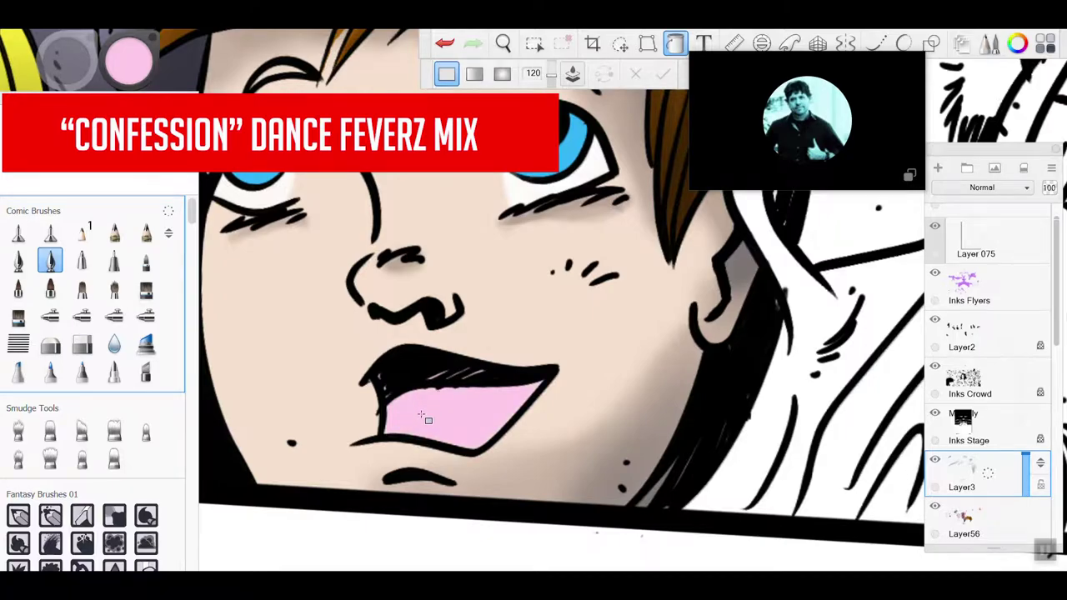
scroll(421, 414, down, 2)
scroll(550, 333, up, 3)
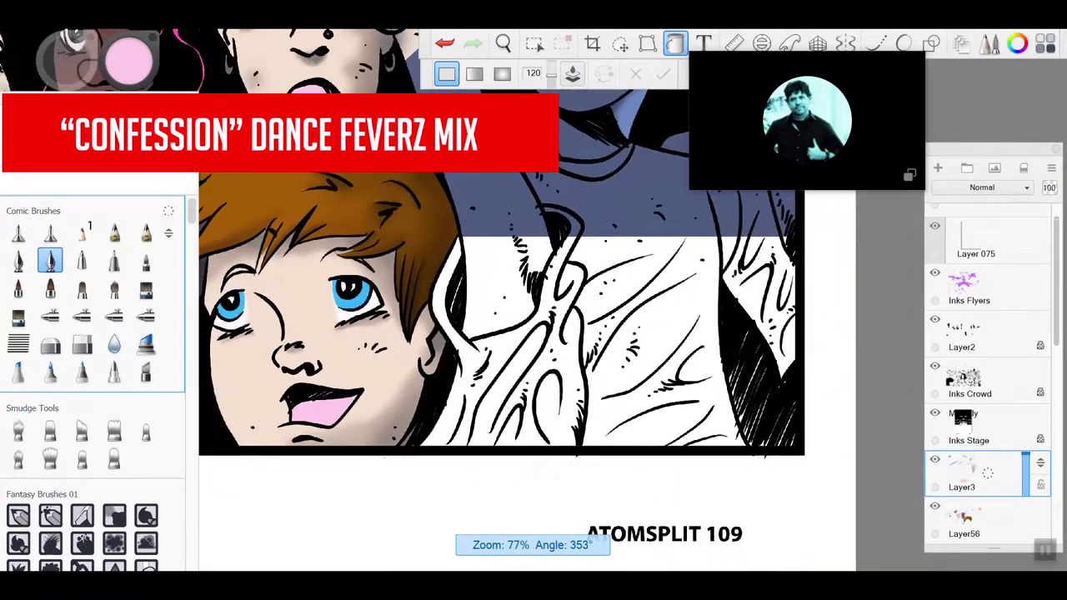
scroll(550, 333, up, 3)
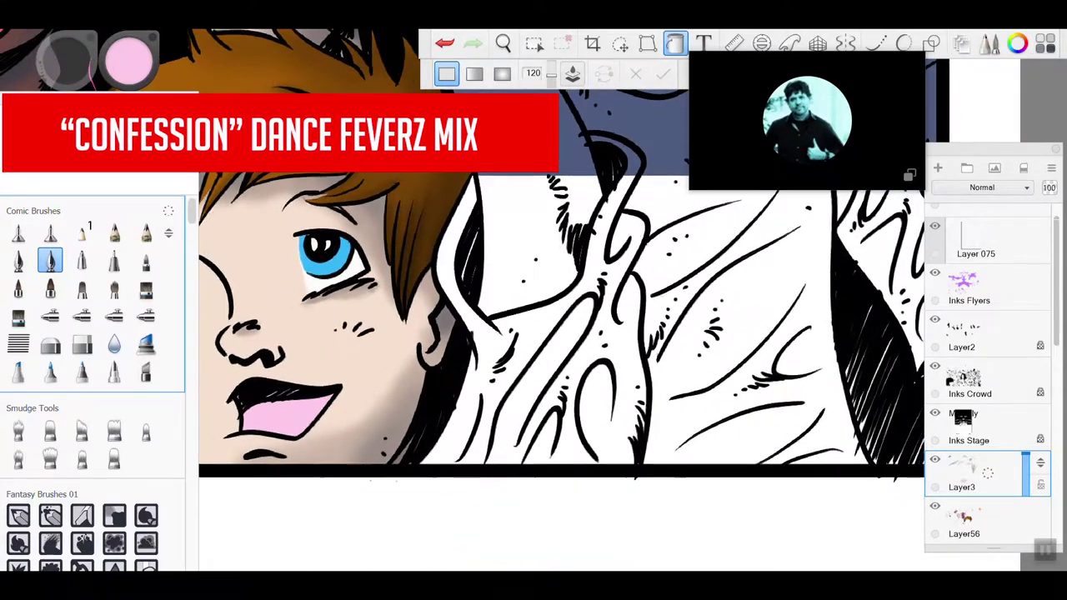
scroll(560, 334, up, 1)
scroll(560, 334, down, 3)
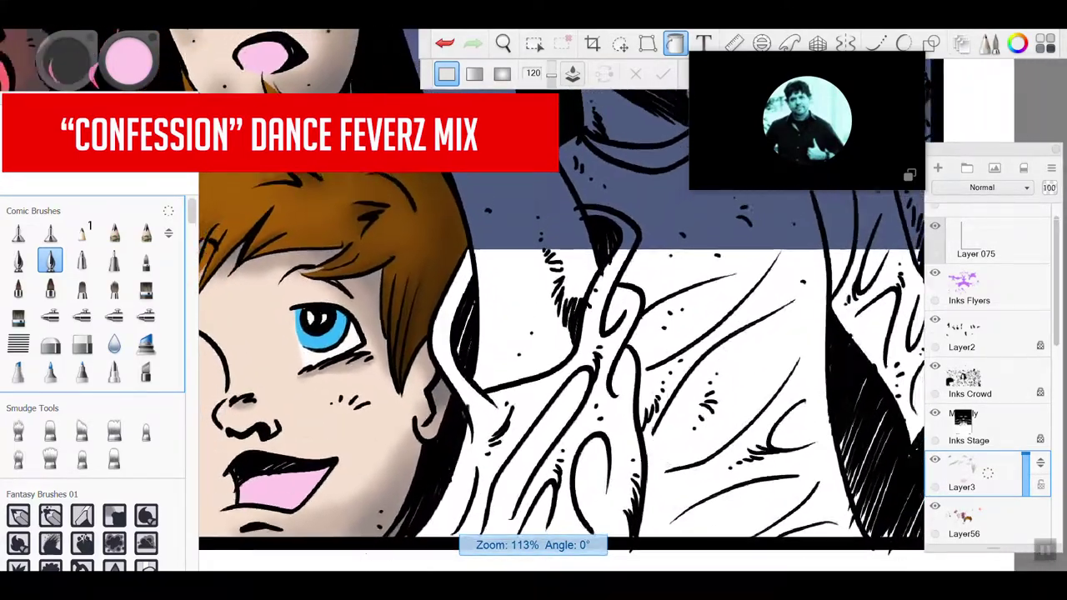
scroll(560, 334, up, 2)
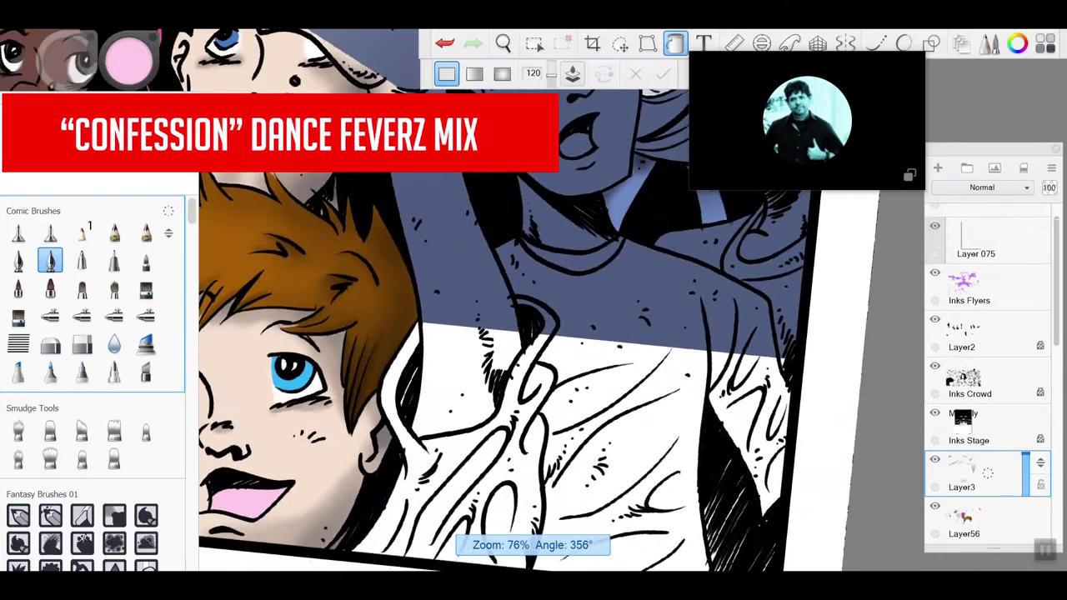
scroll(500, 367, up, 2)
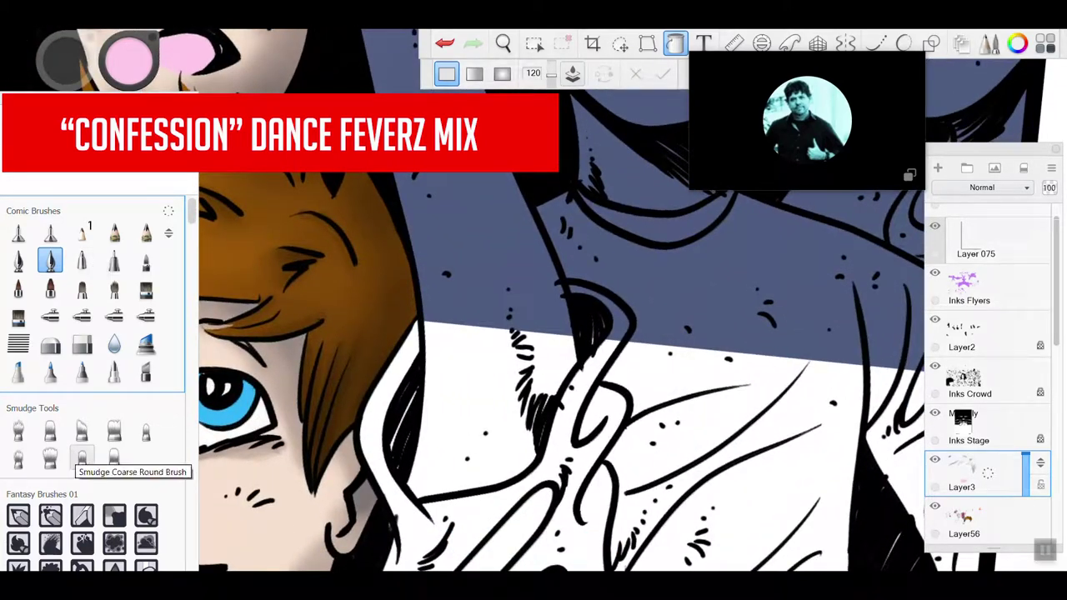
scroll(190, 212, down, 6)
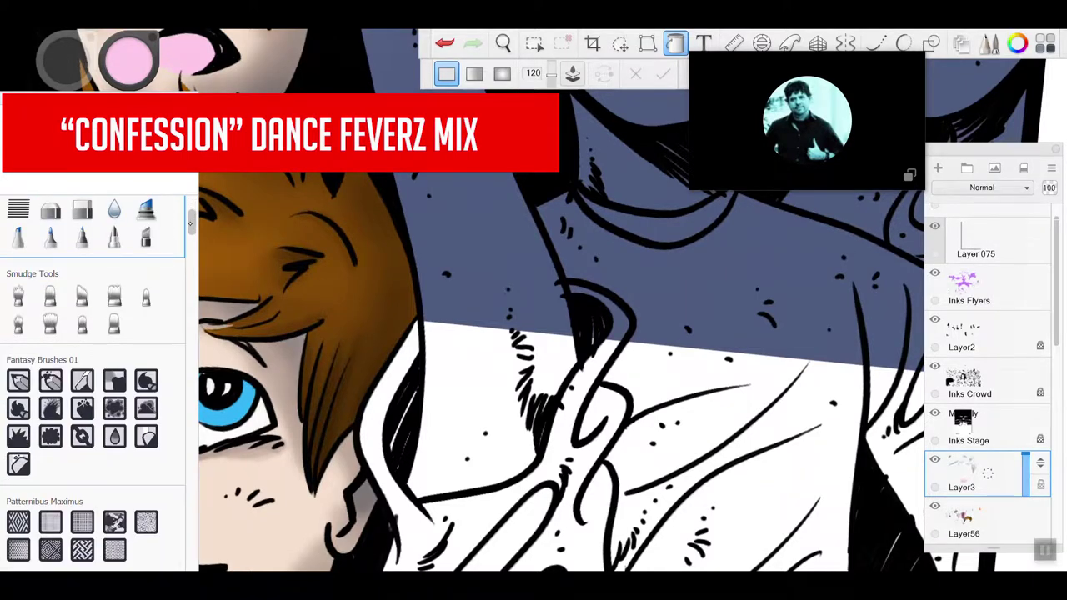
scroll(188, 205, up, 8)
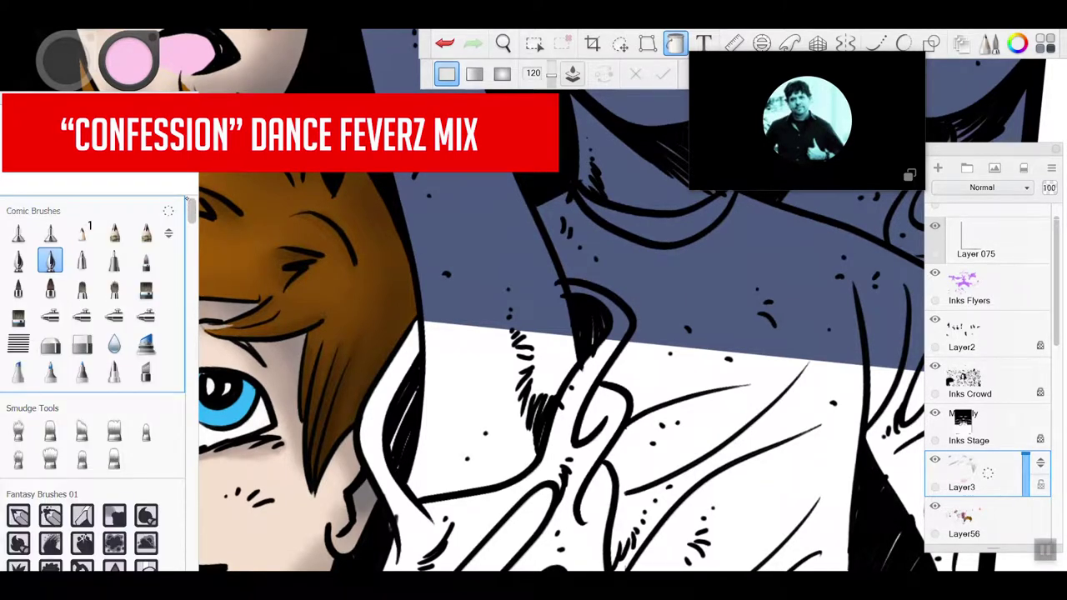
drag(190, 211, 190, 213)
Step: Move the call window clear of the selection options and lasso the lower raised arm down to the sleeve edge in add mode
key(l)
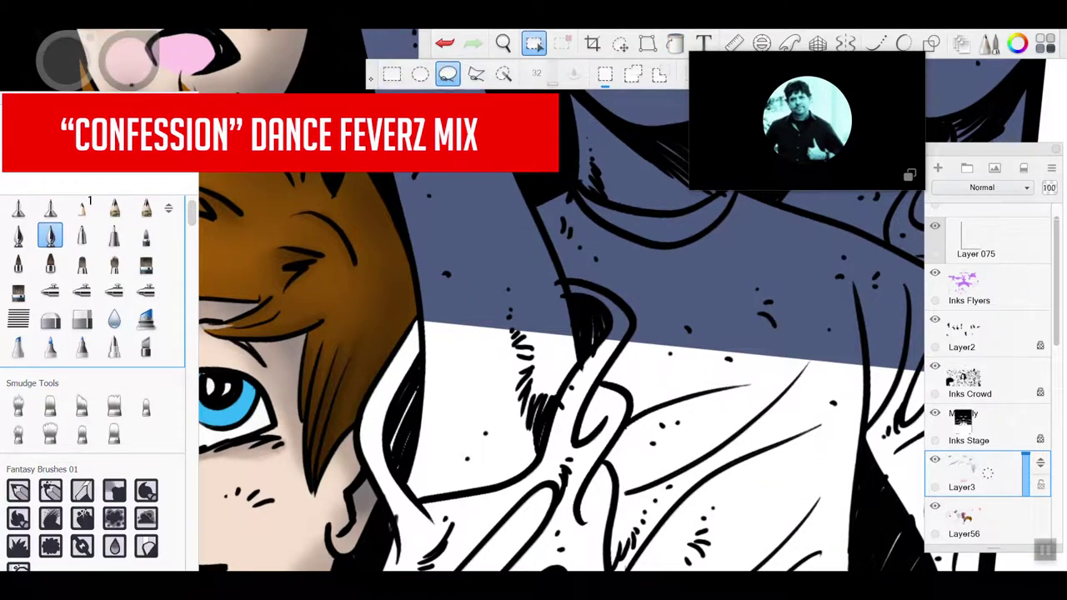
mouse_move(706, 58)
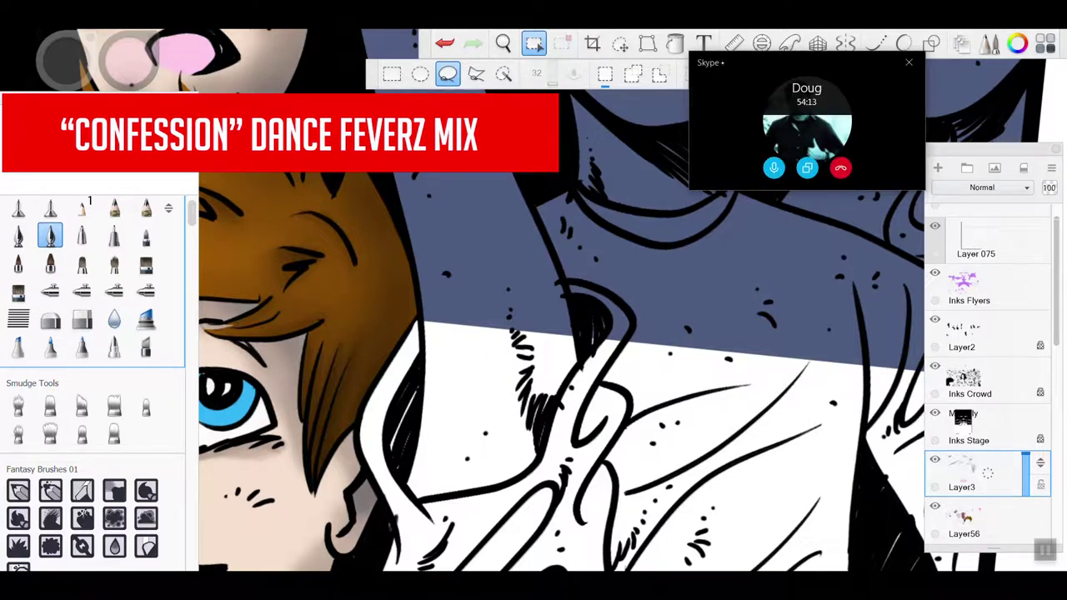
drag(708, 63, 825, 77)
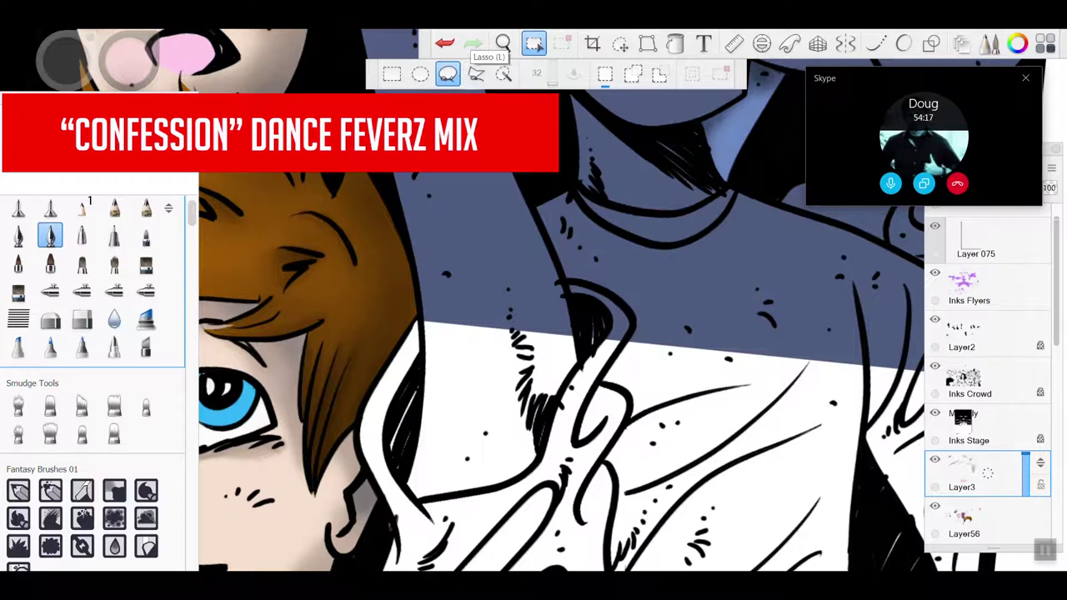
key(shift)
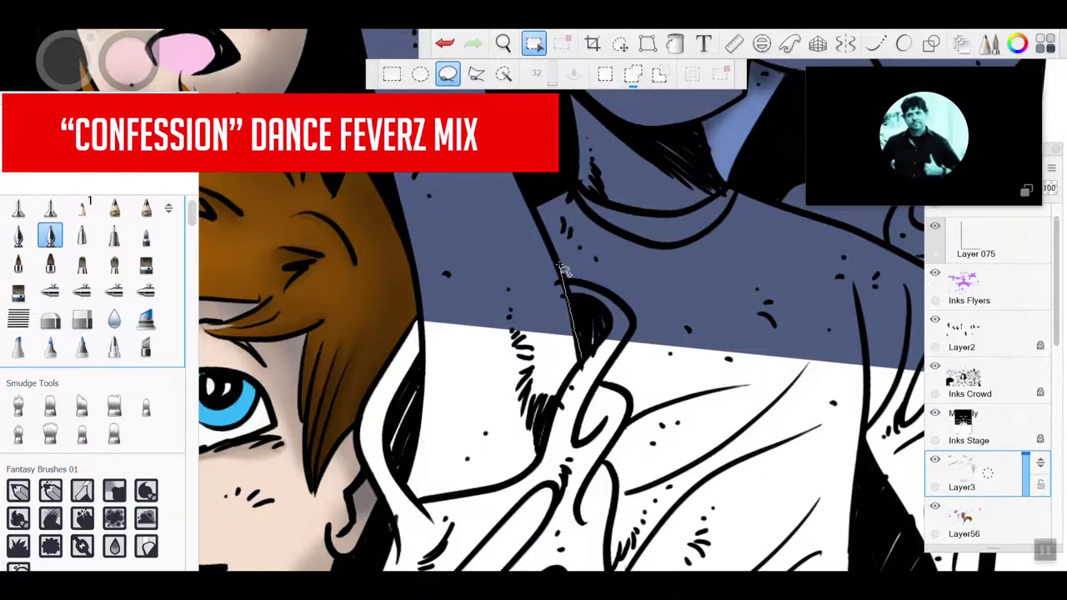
mouse_move(564, 269)
mouse_down()
mouse_move(520, 175)
mouse_move(407, 175)
mouse_move(391, 182)
mouse_move(424, 314)
mouse_up()
drag(402, 479, 433, 503)
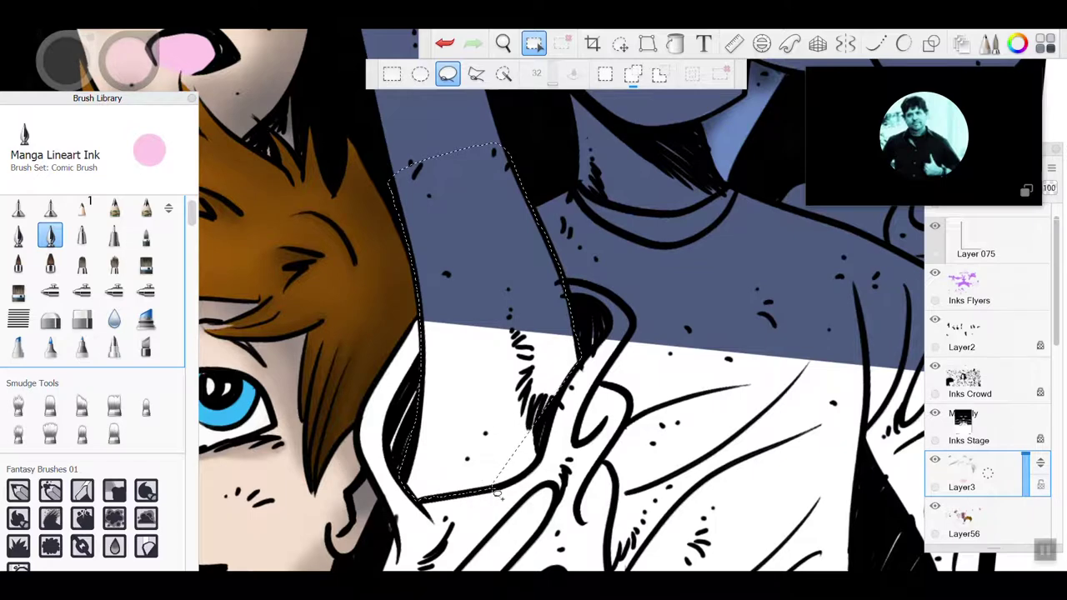
drag(530, 481, 543, 472)
drag(567, 381, 574, 371)
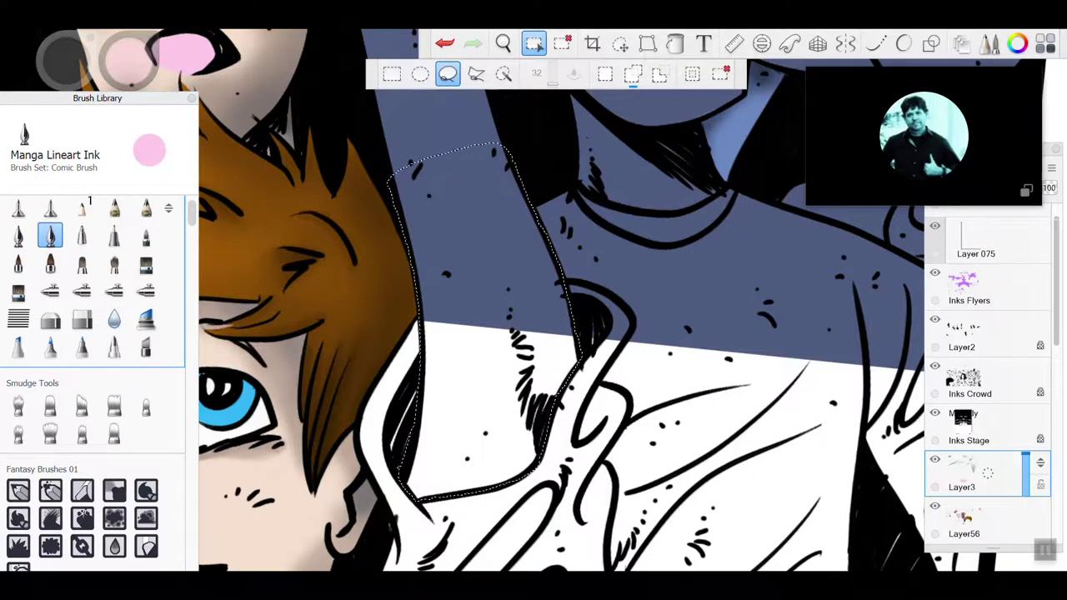
Step: Extend the lasso selection along both sides of the raised forearm up to the wrist
scroll(561, 316, down, 2)
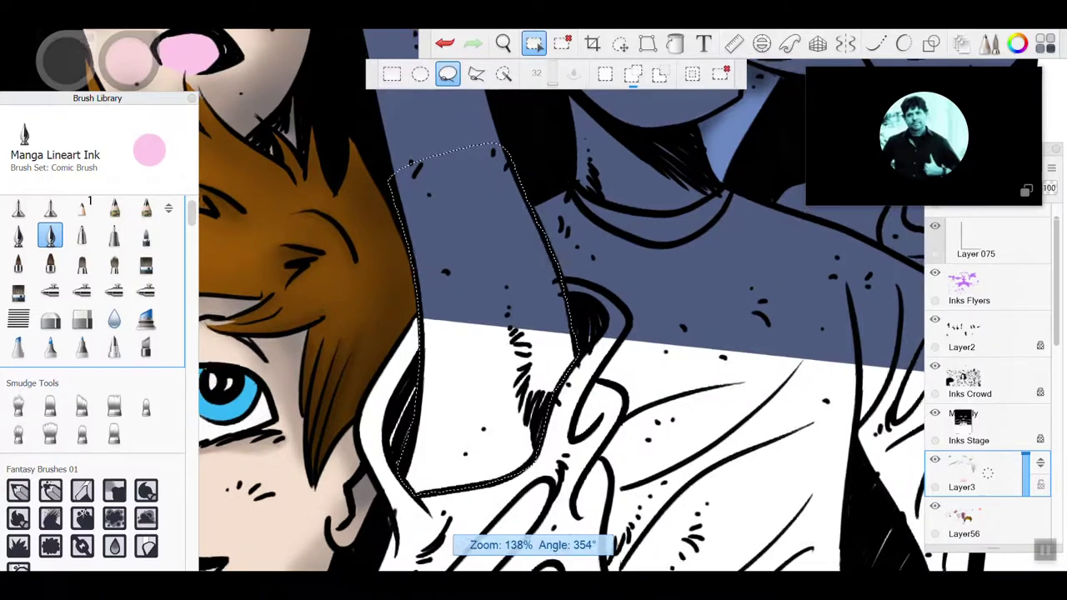
scroll(562, 317, up, 3)
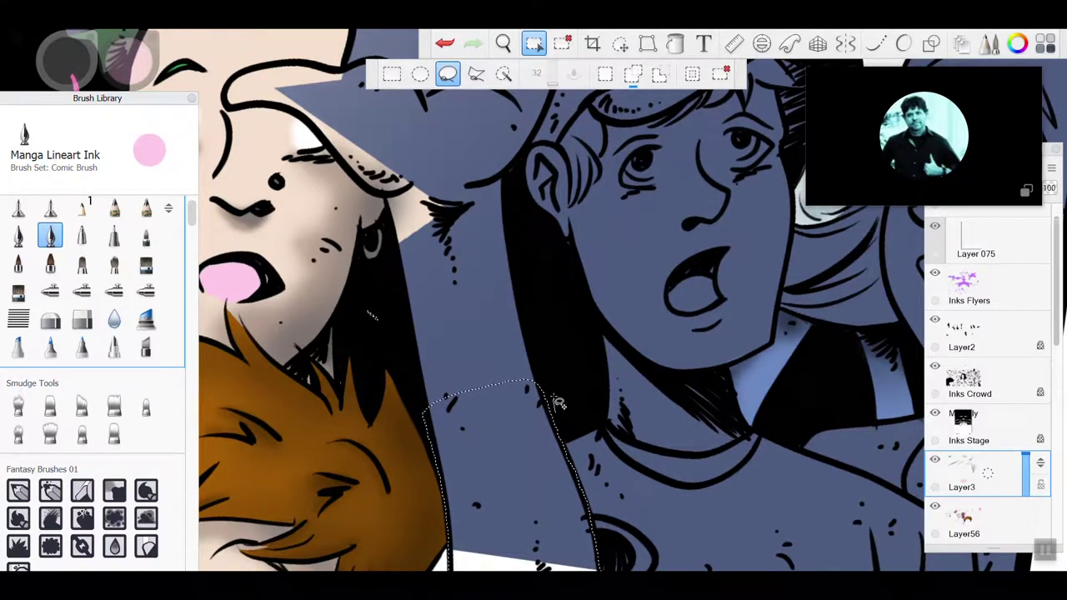
mouse_move(542, 330)
mouse_down()
mouse_move(511, 181)
mouse_move(485, 169)
mouse_move(394, 178)
mouse_move(403, 323)
mouse_up()
drag(451, 458, 450, 458)
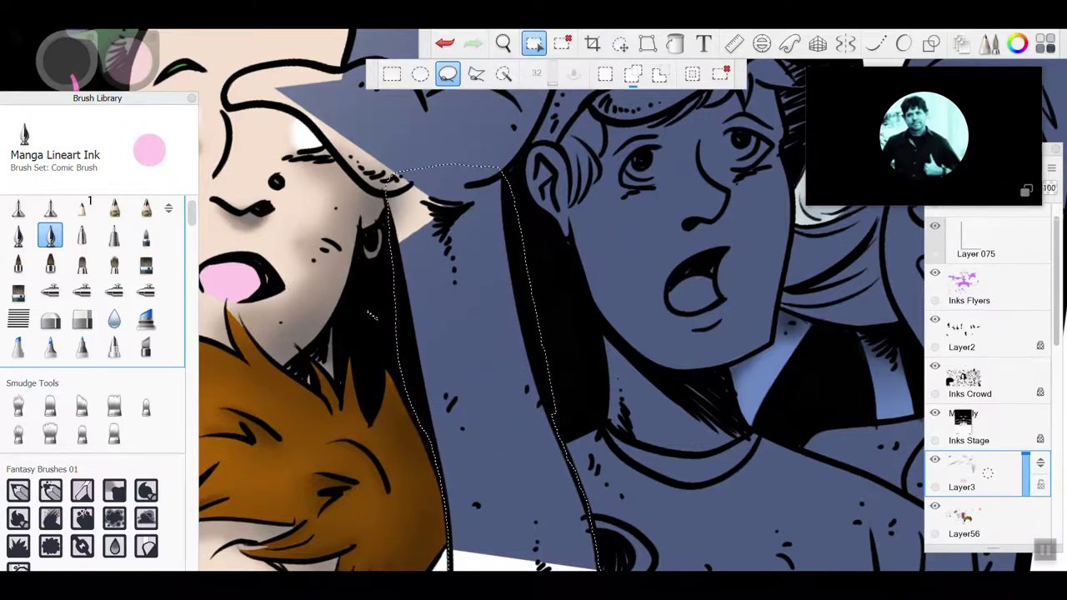
Step: Extend the lasso selection from the wrist over the palm, the little finger and the lower parts of the other fingers
scroll(533, 317, down, 2)
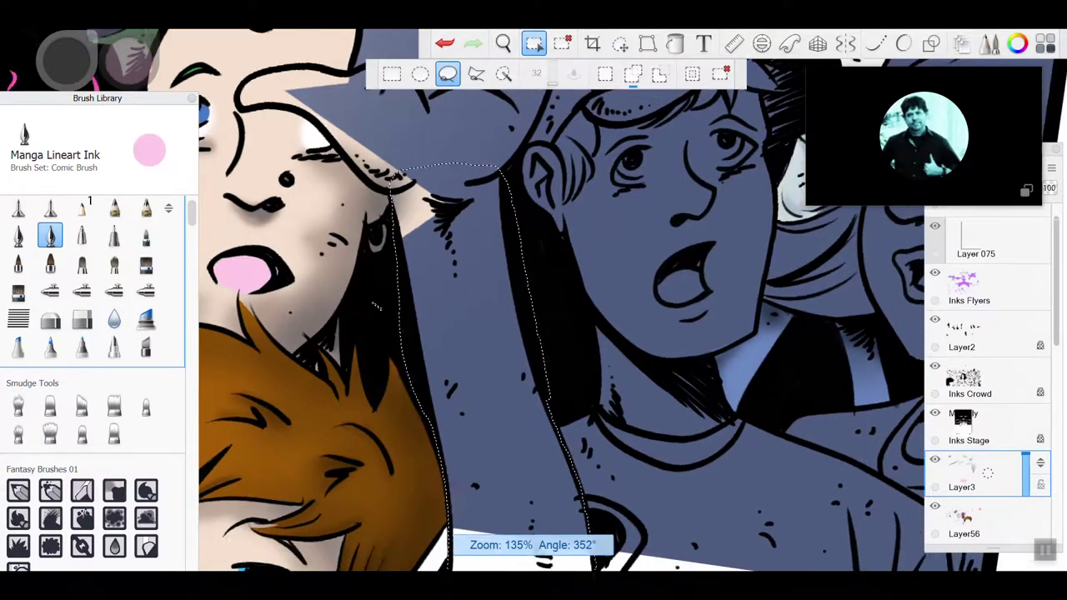
scroll(533, 317, down, 2)
scroll(479, 141, up, 2)
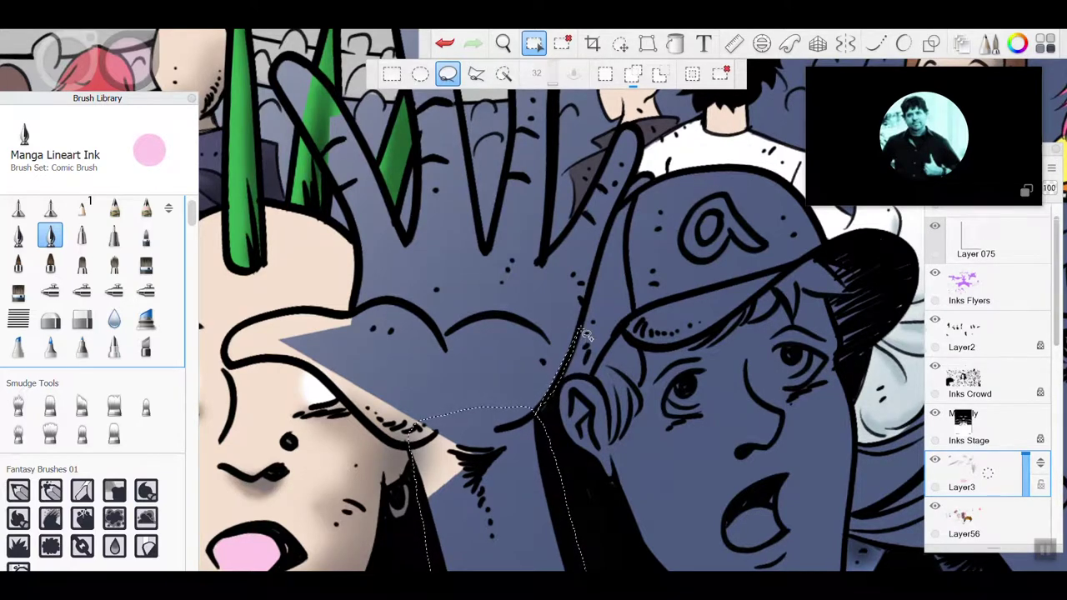
mouse_move(606, 261)
mouse_down()
mouse_move(642, 155)
mouse_move(638, 134)
mouse_move(623, 136)
mouse_move(548, 263)
mouse_move(551, 136)
mouse_move(515, 134)
mouse_move(492, 255)
mouse_move(458, 105)
mouse_move(417, 118)
mouse_move(423, 200)
mouse_move(391, 211)
mouse_move(338, 111)
mouse_move(307, 115)
mouse_move(363, 260)
mouse_move(350, 348)
mouse_up()
drag(505, 432, 506, 432)
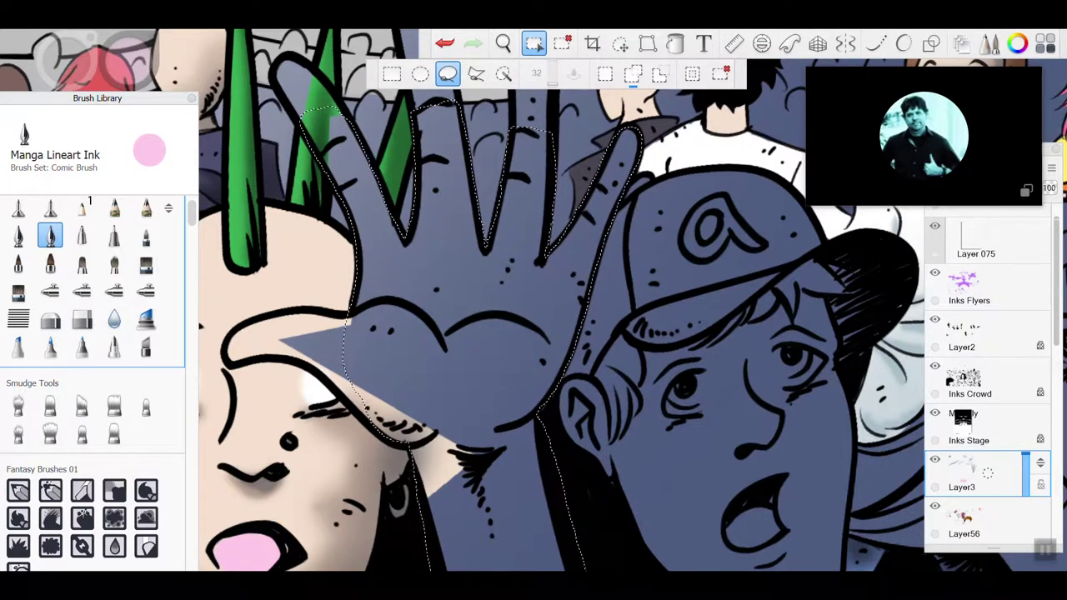
Step: Add the thumb of the raised hand to the lasso selection, following its ink outline
scroll(483, 308, down, 2)
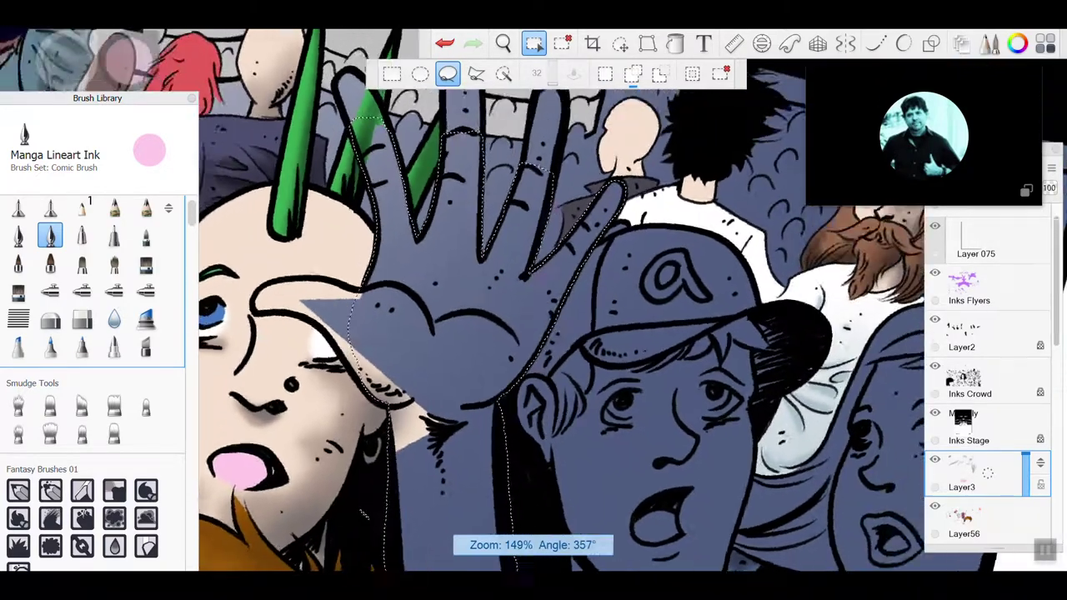
scroll(484, 316, down, 2)
scroll(483, 333, up, 3)
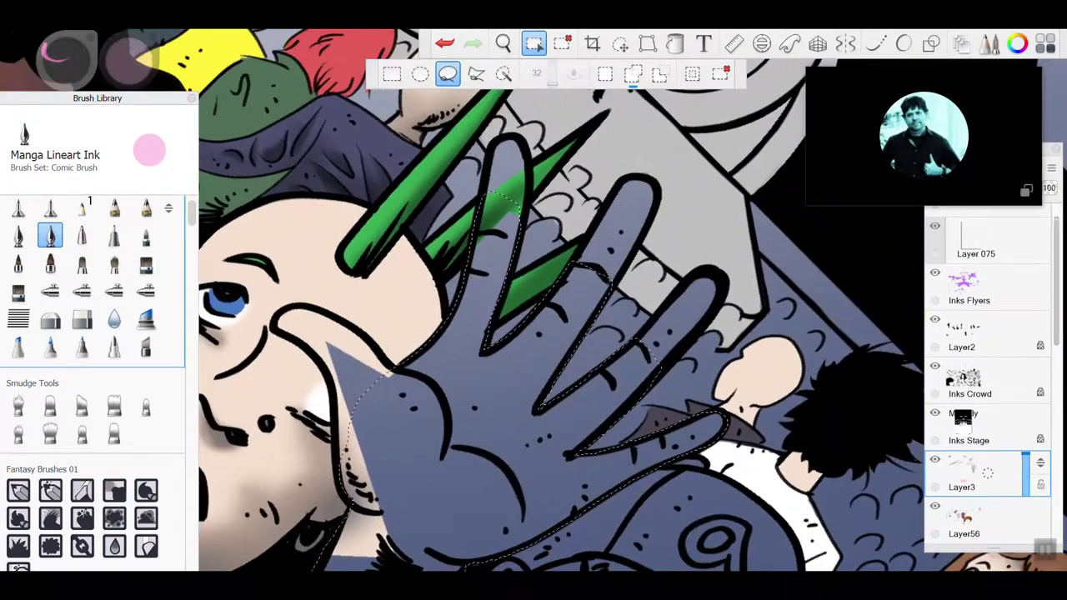
scroll(500, 325, up, 2)
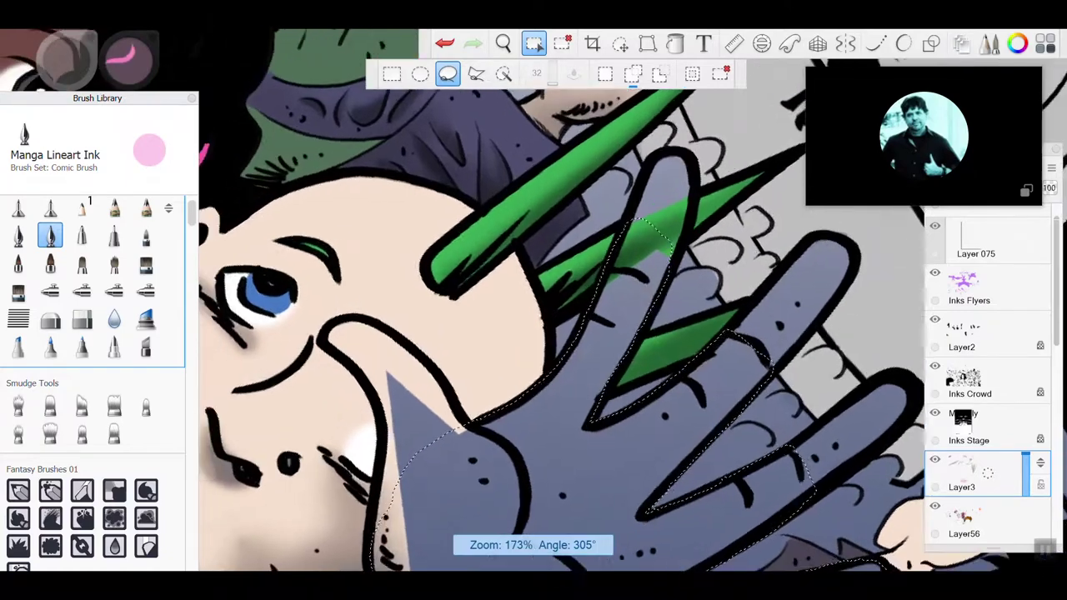
scroll(500, 325, down, 3)
scroll(500, 325, up, 2)
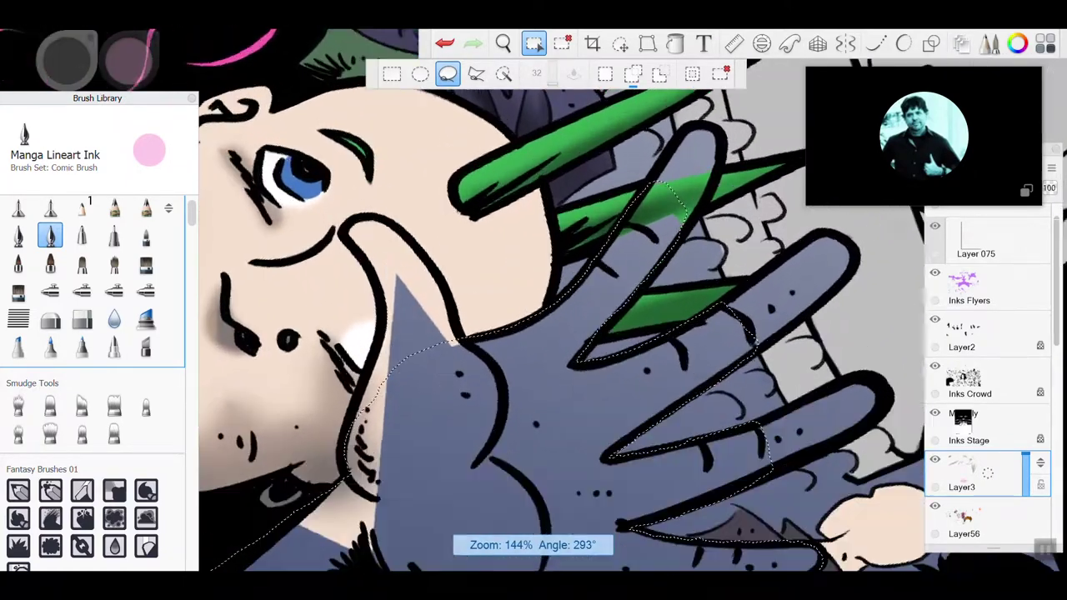
scroll(417, 309, up, 1)
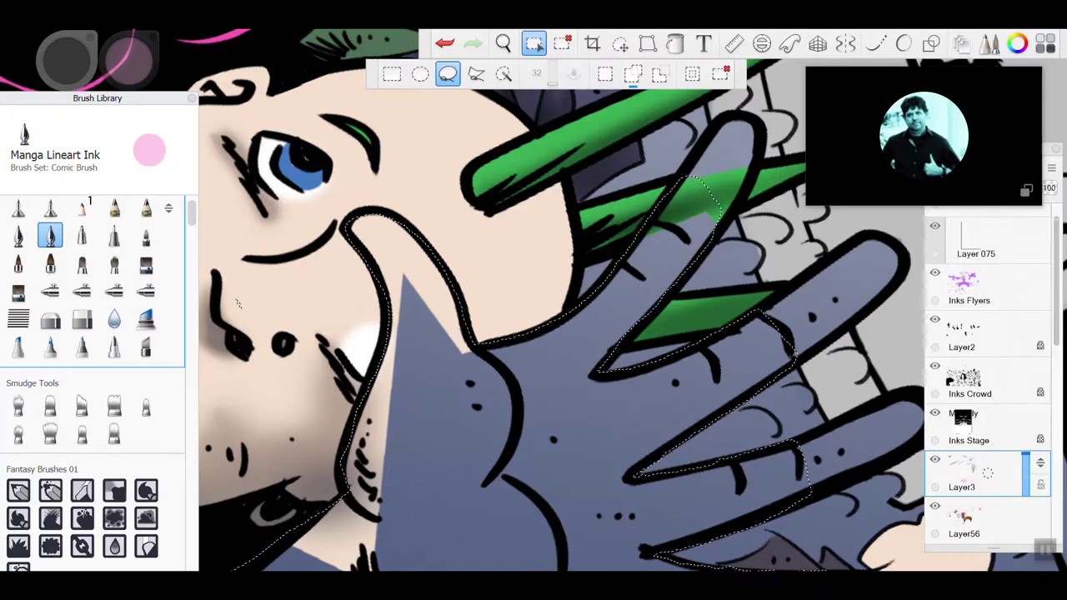
Step: Add the tip of the finger nearest the thumb, over the green spike, to the lasso selection
scroll(561, 325, down, 1)
scroll(561, 325, down, 2)
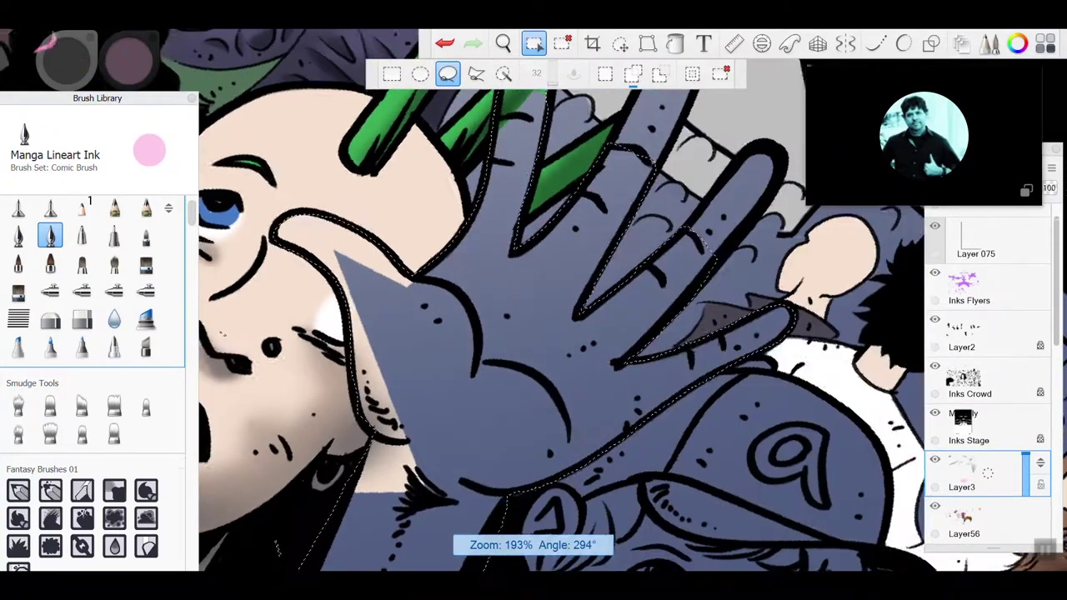
scroll(561, 326, up, 2)
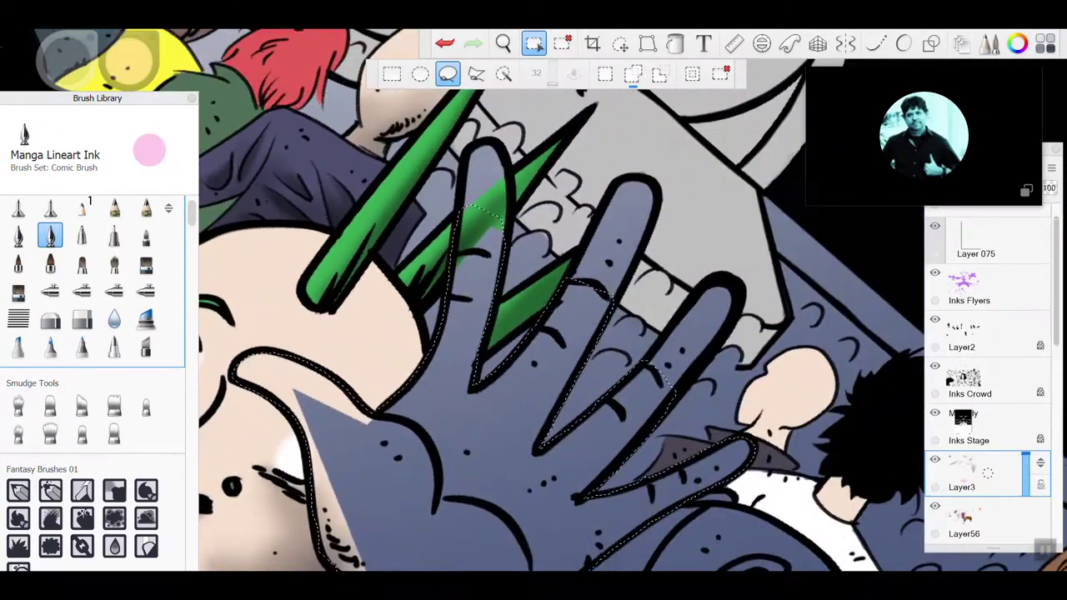
scroll(561, 325, up, 1)
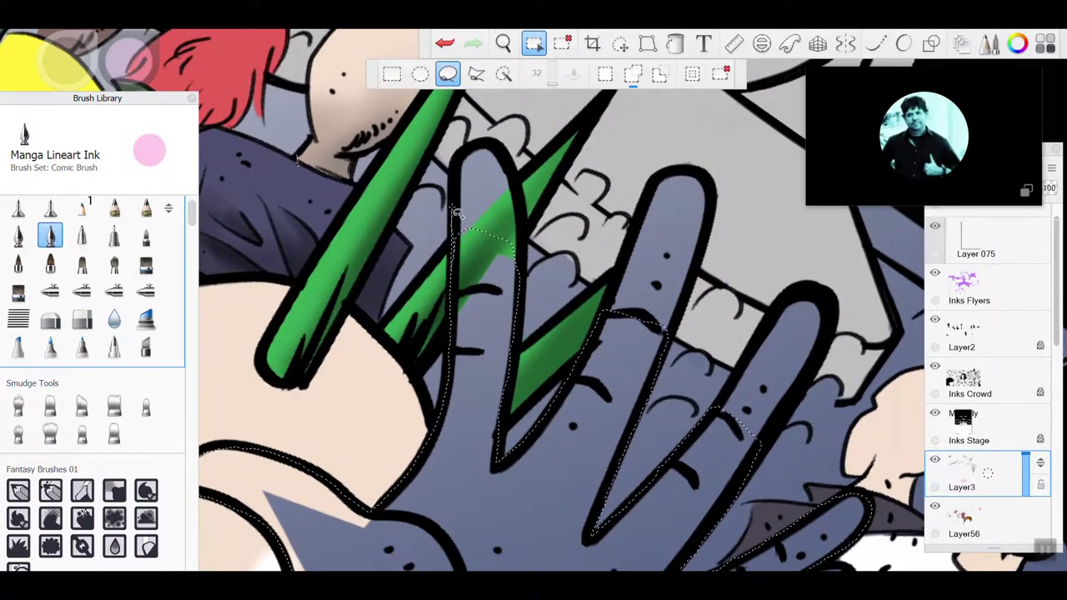
mouse_move(457, 213)
mouse_down()
mouse_move(463, 158)
mouse_move(492, 150)
mouse_move(512, 167)
mouse_move(525, 262)
mouse_up()
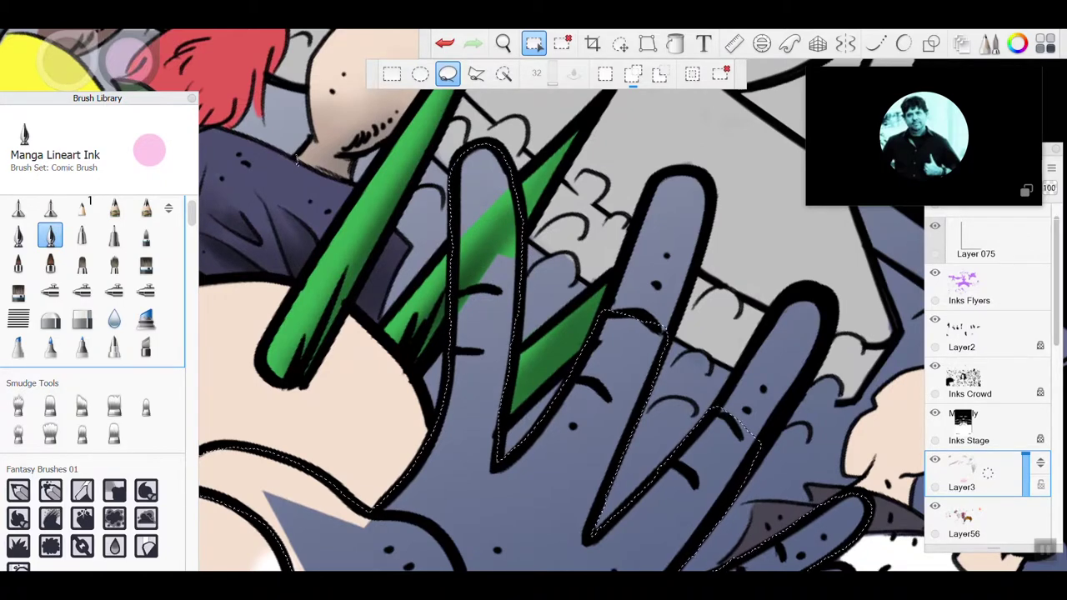
Step: Add the middle finger's tip to the lasso selection and close the gap across its knuckle line
scroll(560, 316, right, 3)
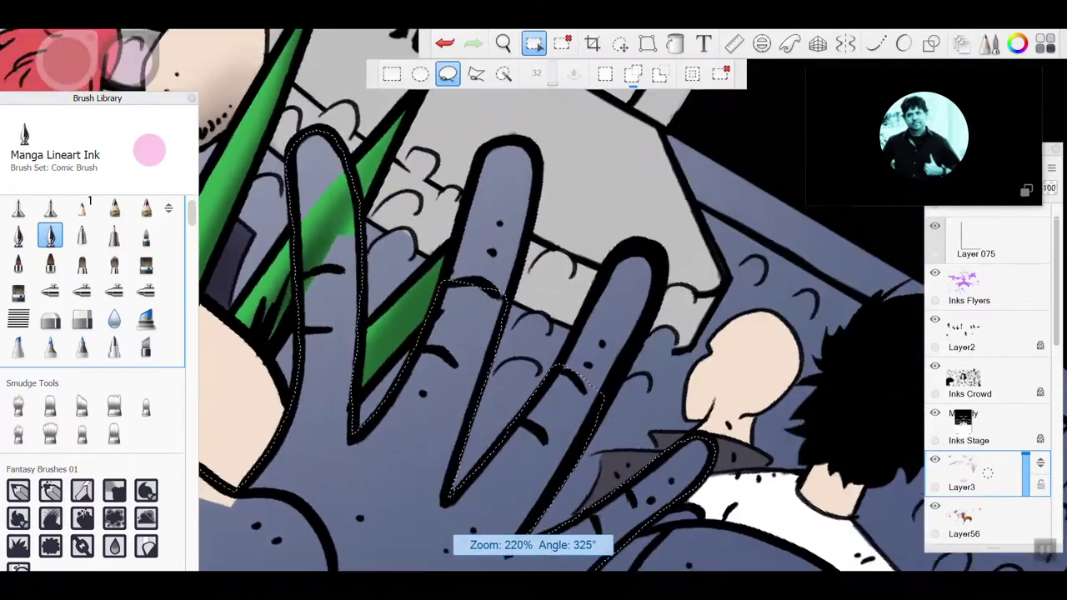
scroll(560, 317, up, 2)
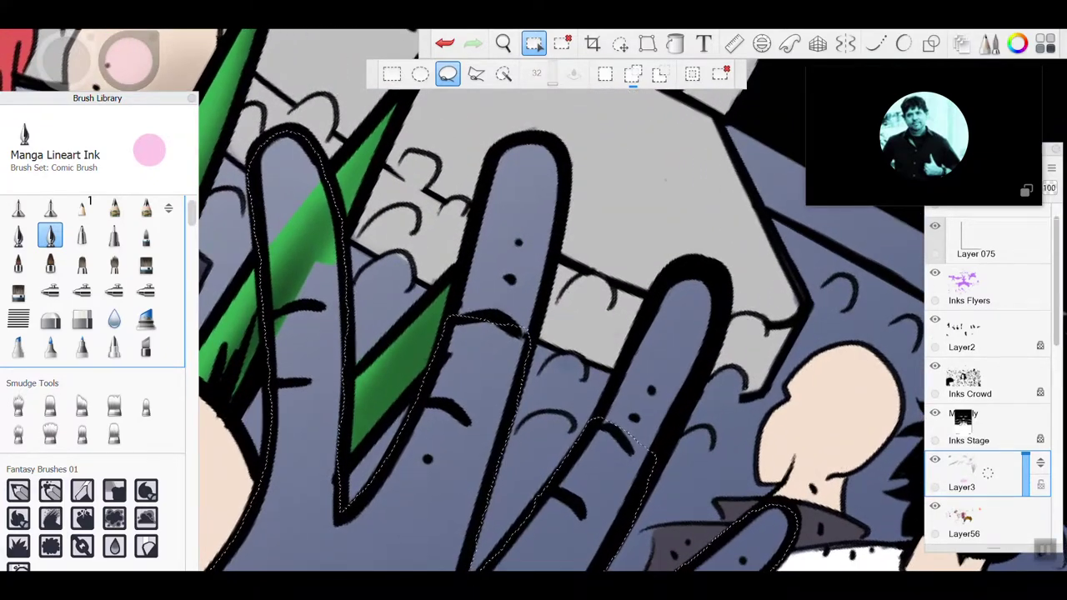
scroll(560, 316, down, 1)
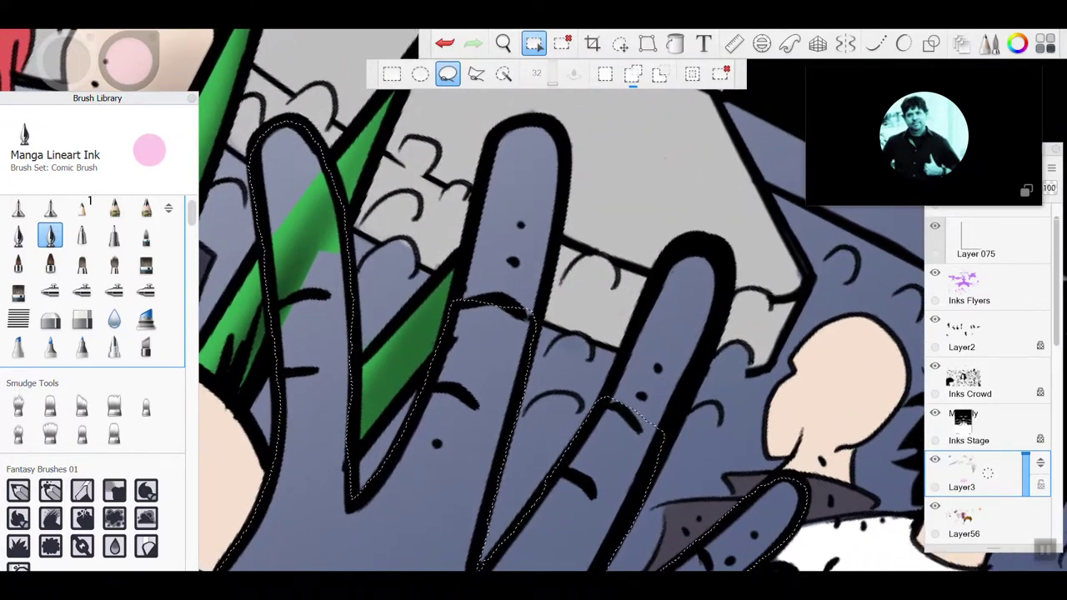
mouse_move(457, 307)
mouse_down()
mouse_move(491, 148)
mouse_move(512, 125)
mouse_move(554, 135)
mouse_up()
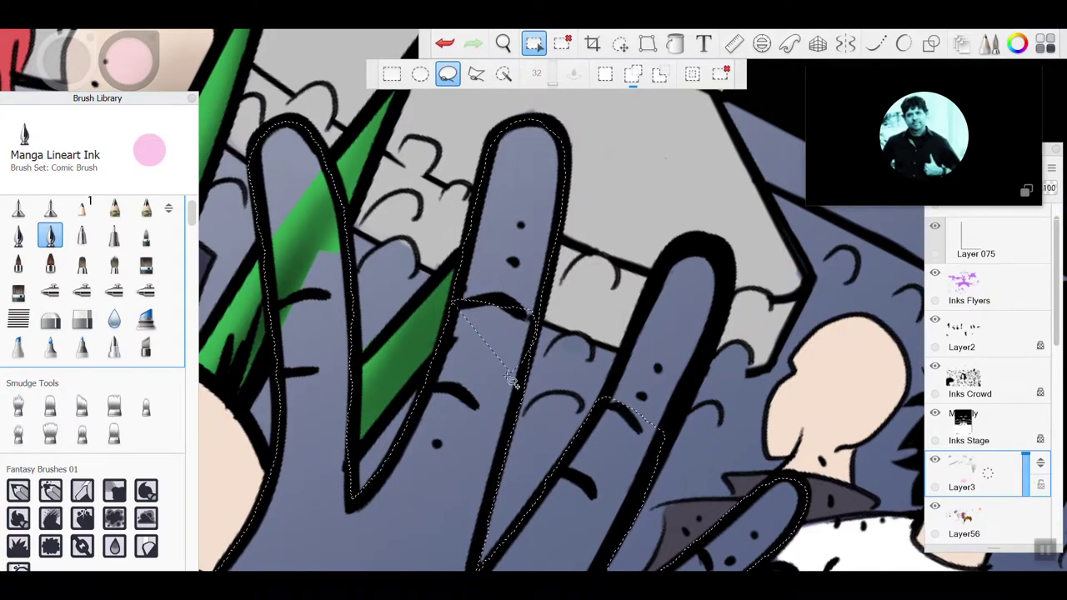
drag(513, 381, 513, 381)
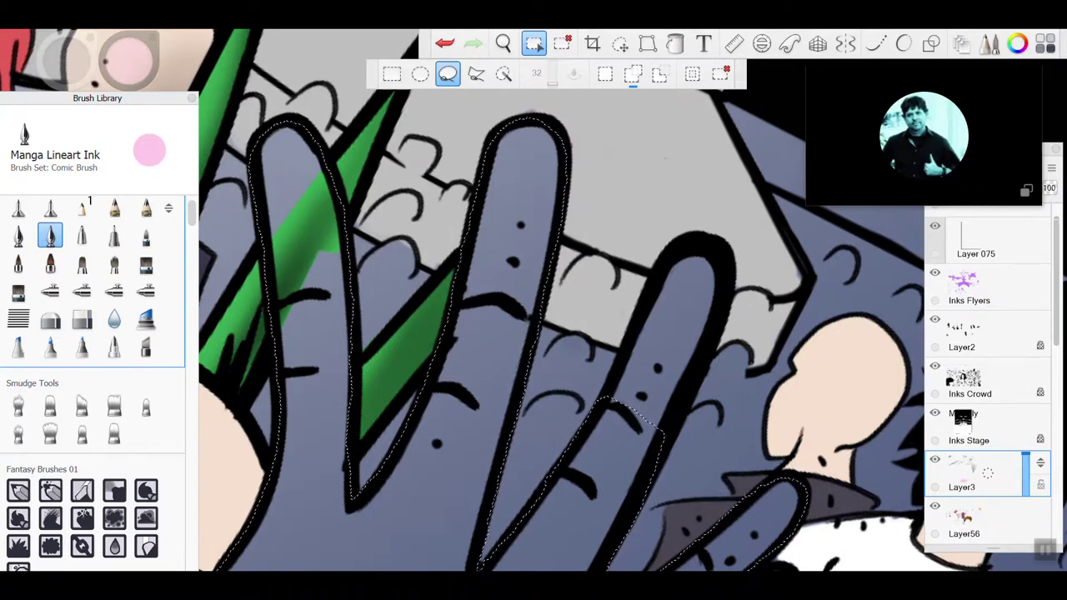
Step: Add the ring finger's tip to the lasso selection so the whole raised hand is enclosed
drag(583, 334, 425, 296)
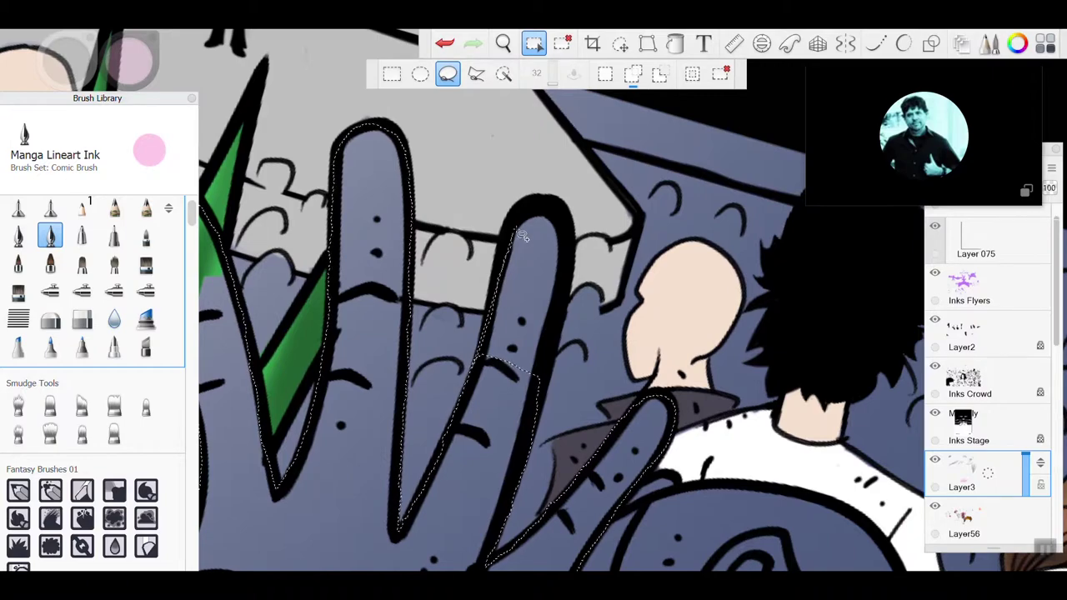
mouse_move(563, 264)
mouse_down()
mouse_move(548, 380)
mouse_move(521, 445)
mouse_move(508, 417)
mouse_up()
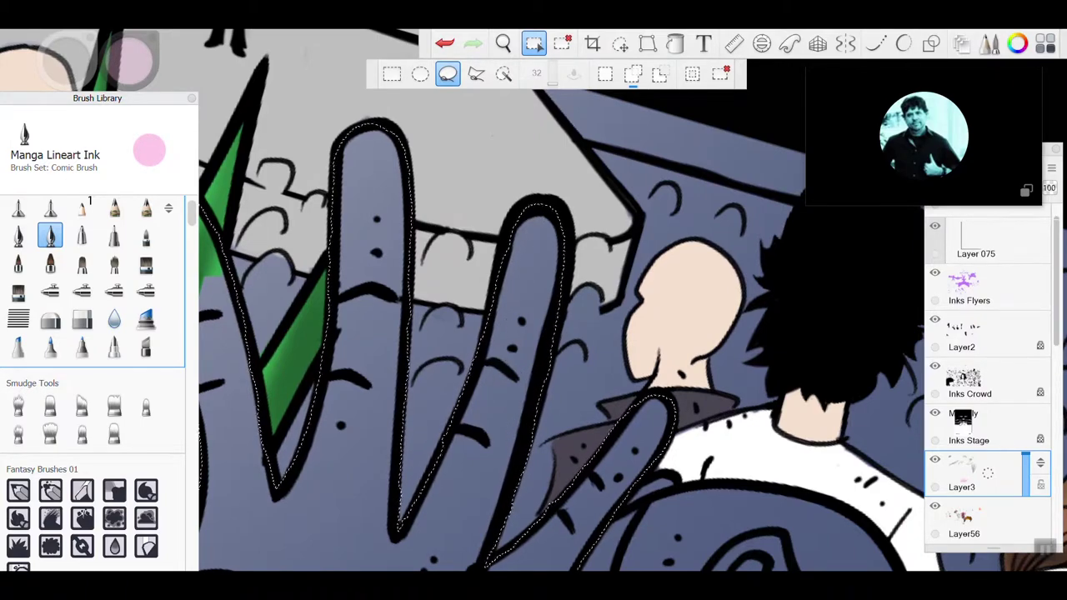
drag(522, 321, 516, 308)
scroll(466, 333, down, 3)
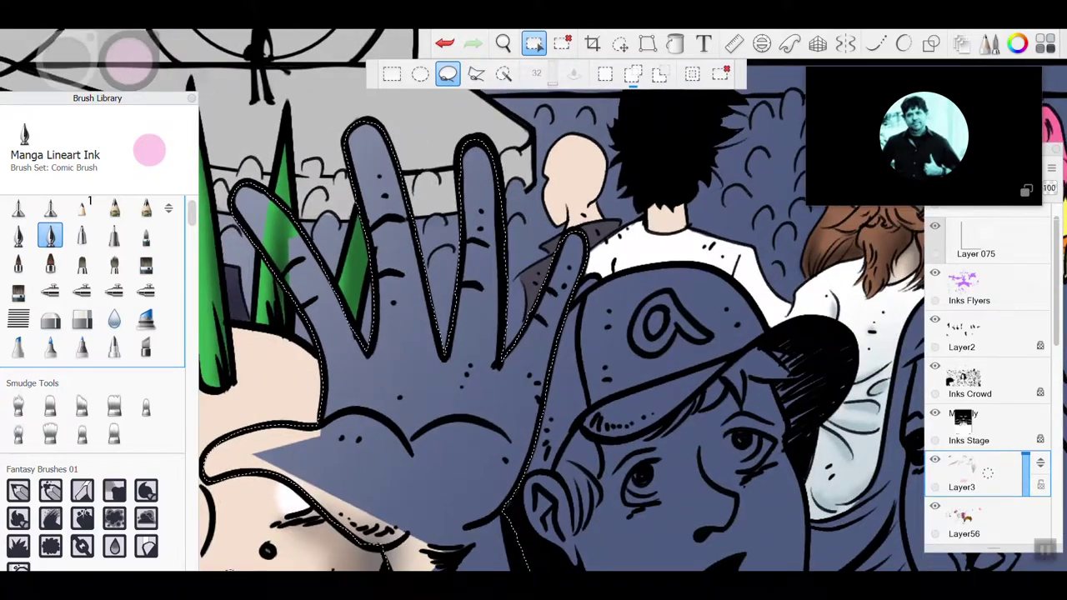
Step: Examine the outline of the complete arm and hand selection and switch the lasso to remove mode
scroll(467, 333, down, 3)
scroll(467, 333, down, 3)
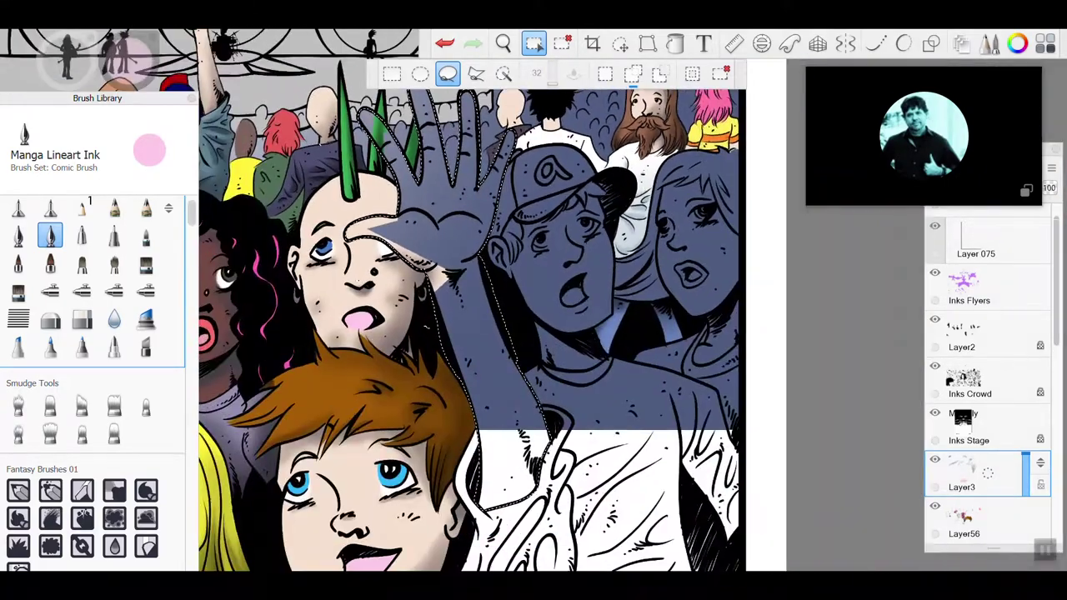
scroll(467, 333, down, 1)
scroll(437, 258, up, 3)
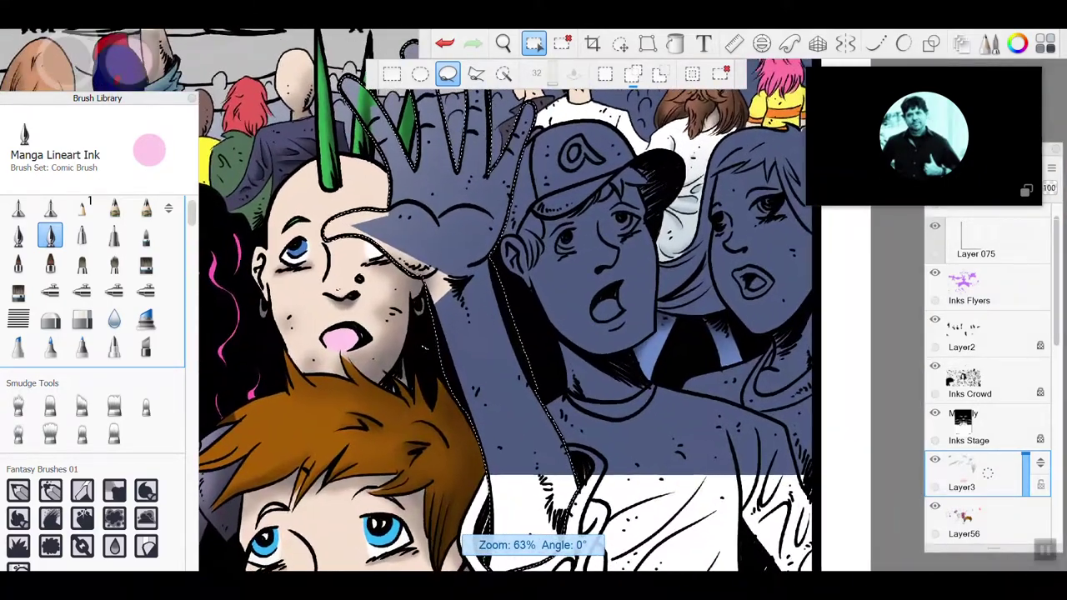
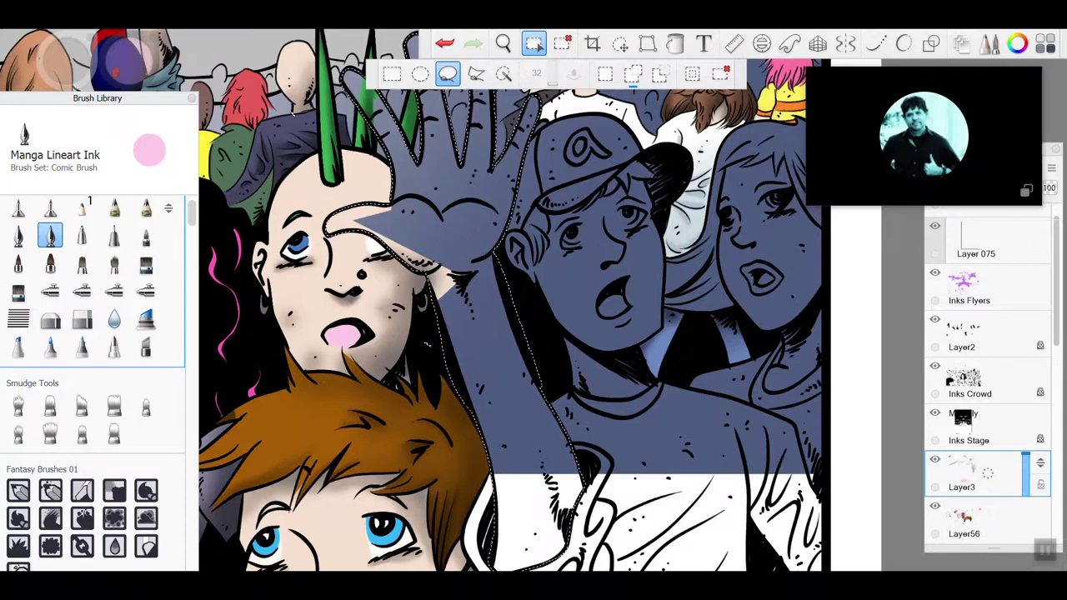
scroll(500, 300, down, 3)
scroll(500, 300, up, 3)
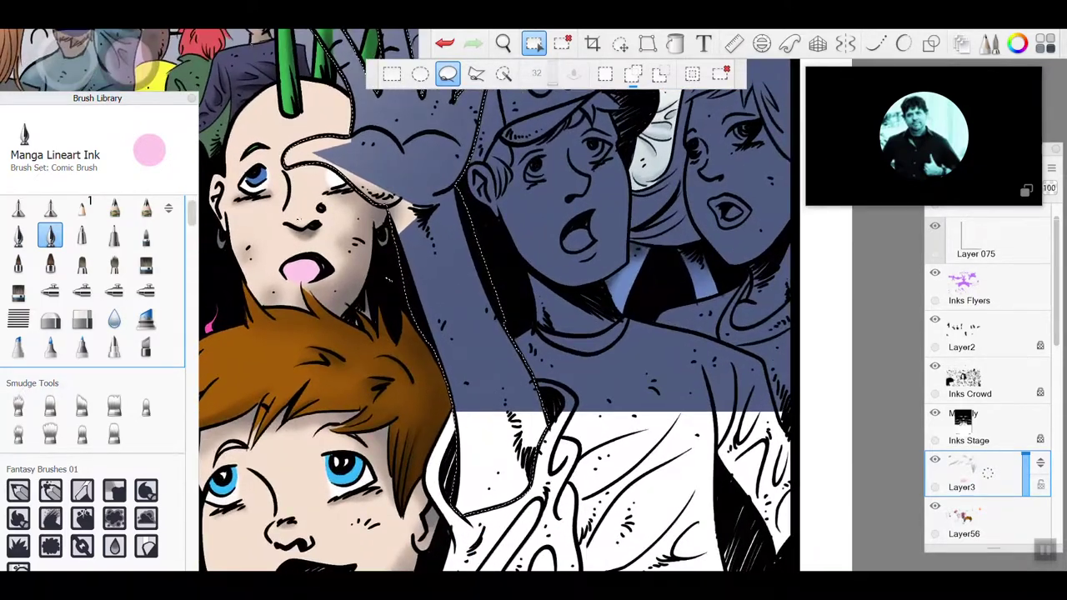
scroll(500, 334, up, 2)
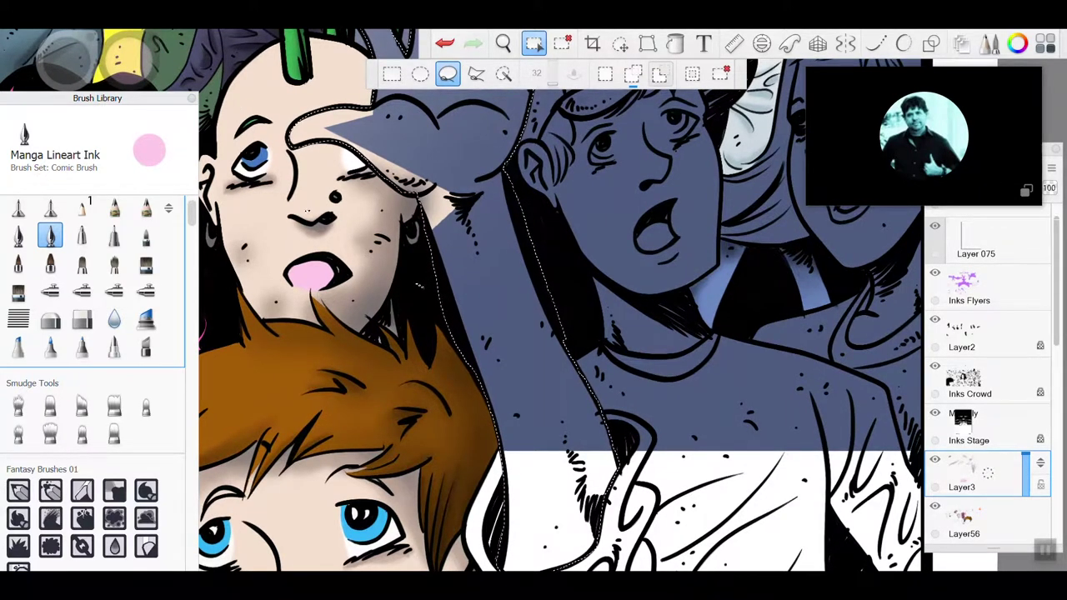
click(659, 75)
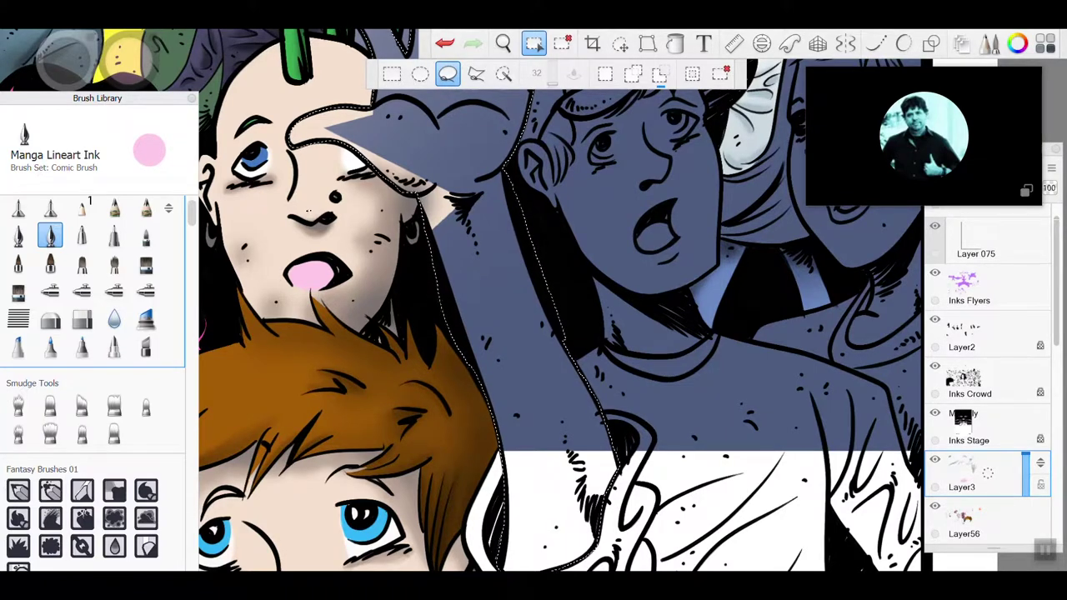
scroll(313, 120, down, 5)
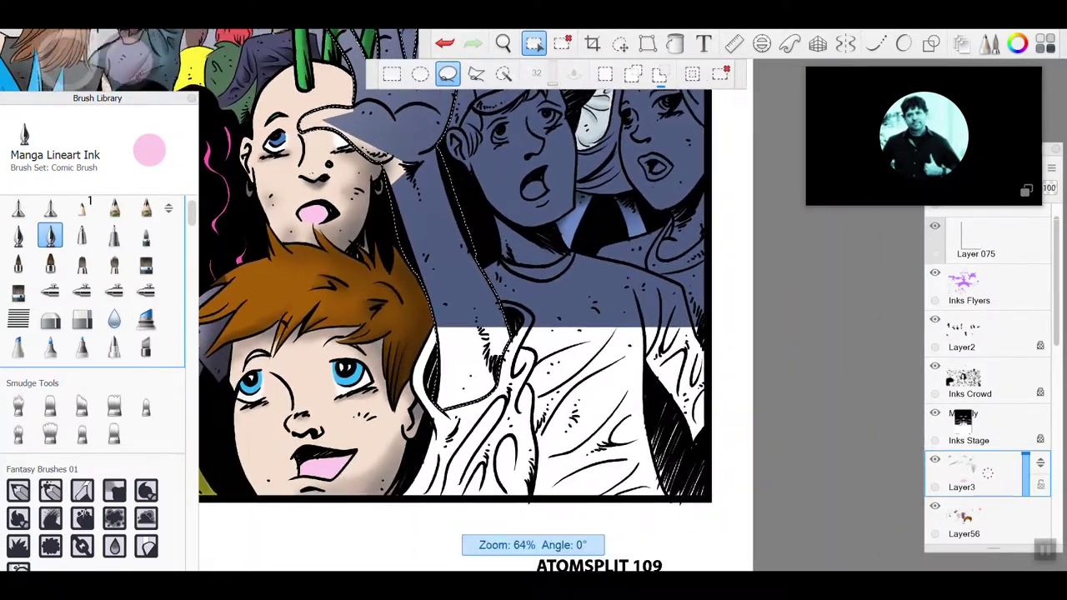
scroll(325, 166, up, 3)
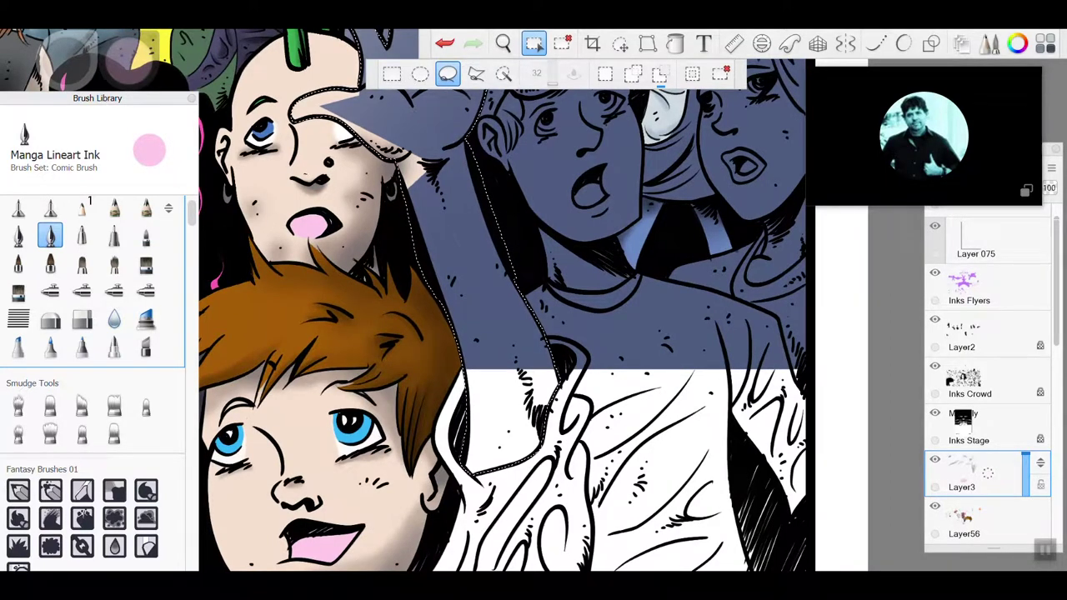
Step: Flood-fill the selected arm and hand with the light peach skin swatch, undoing a first try in light pink
key(f)
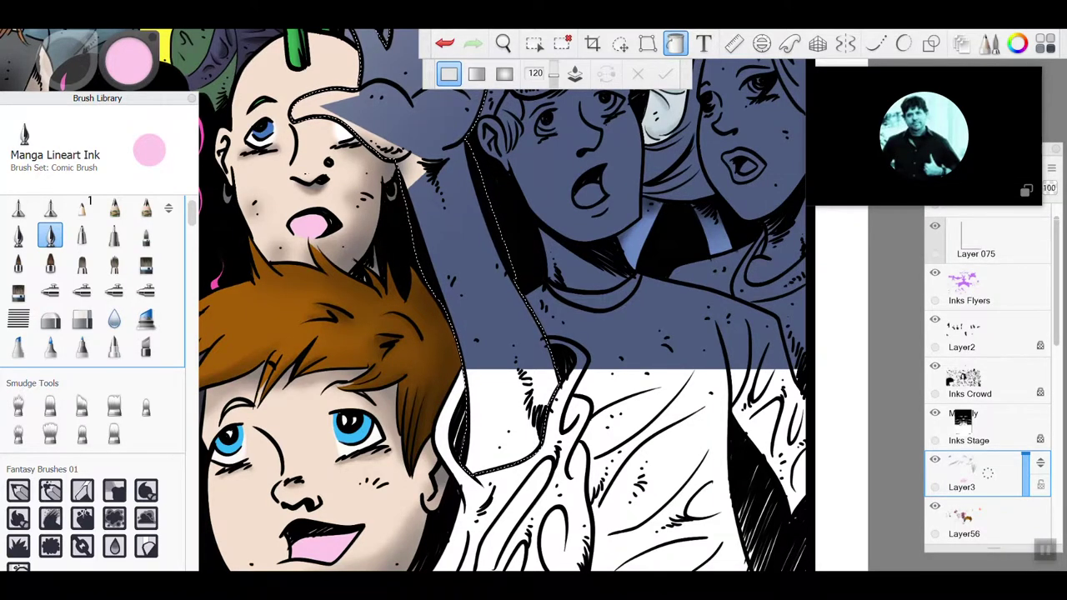
click(419, 76)
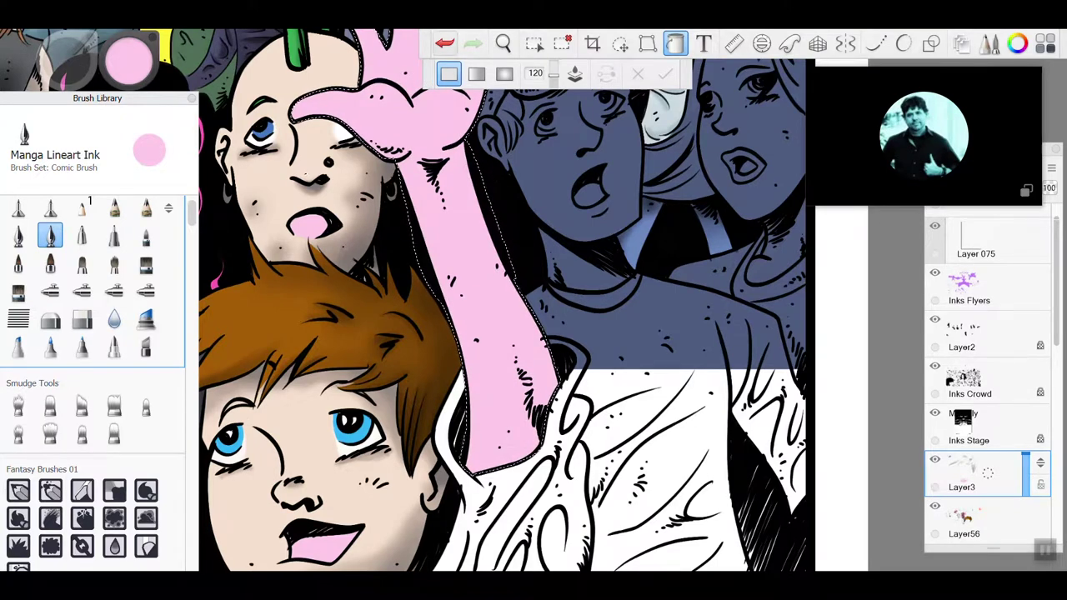
click(444, 43)
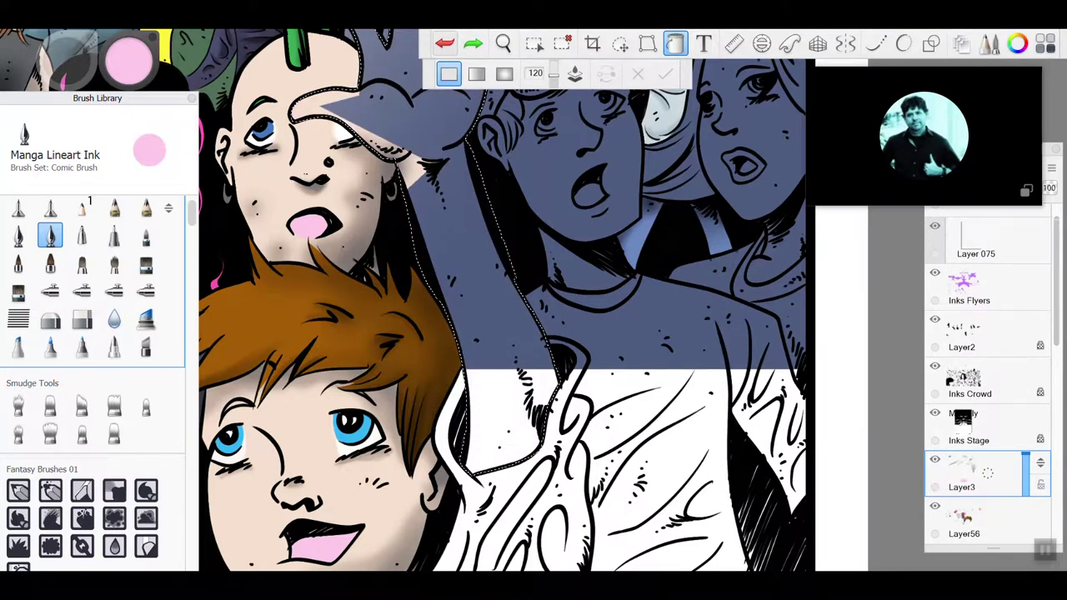
click(129, 58)
click(100, 175)
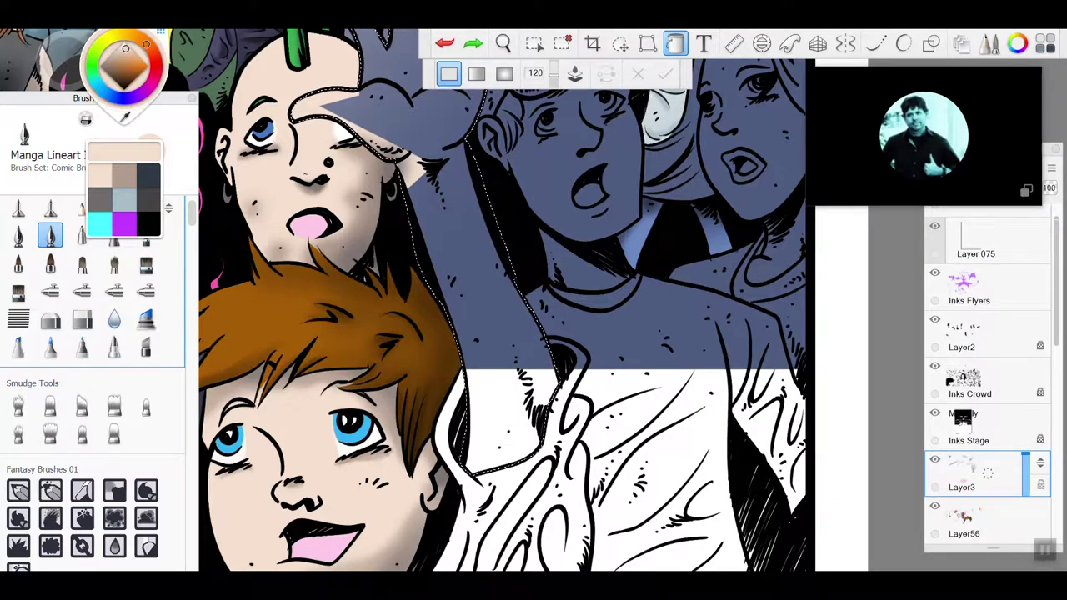
click(476, 265)
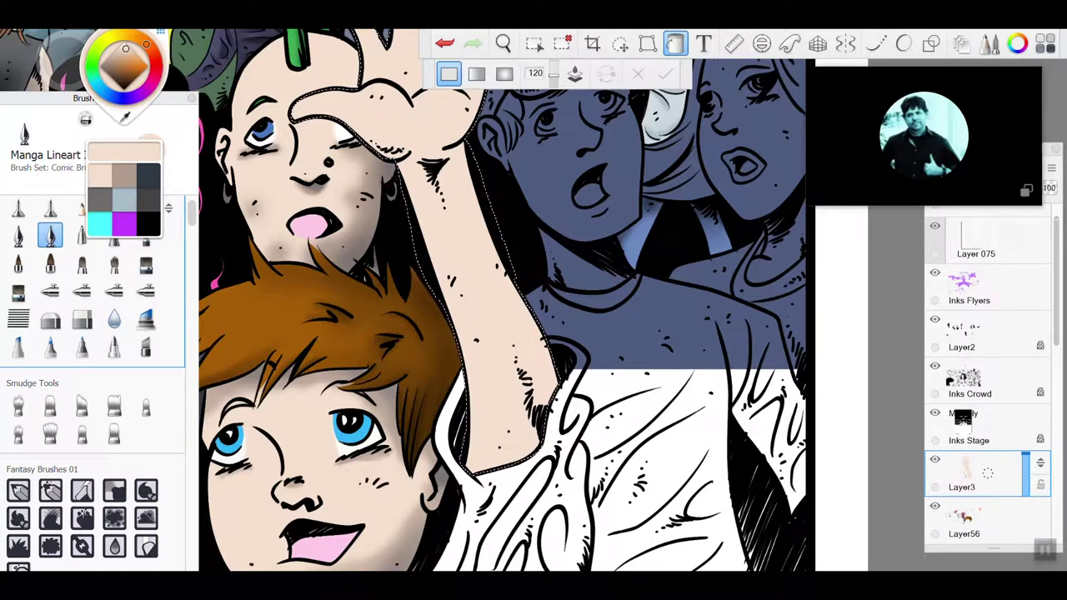
scroll(500, 334, down, 1)
scroll(500, 317, down, 3)
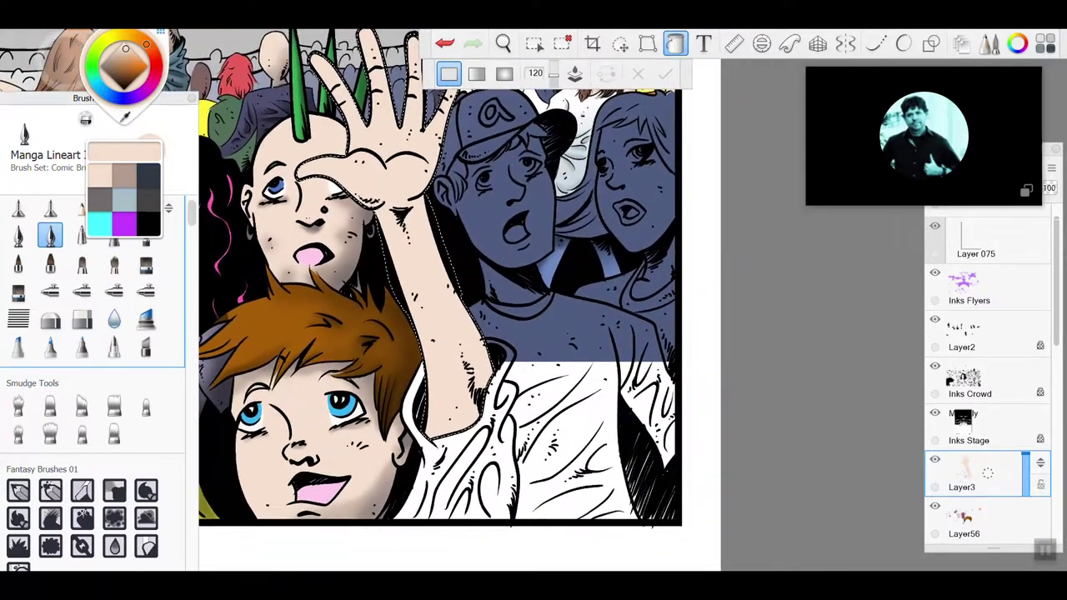
scroll(500, 316, up, 3)
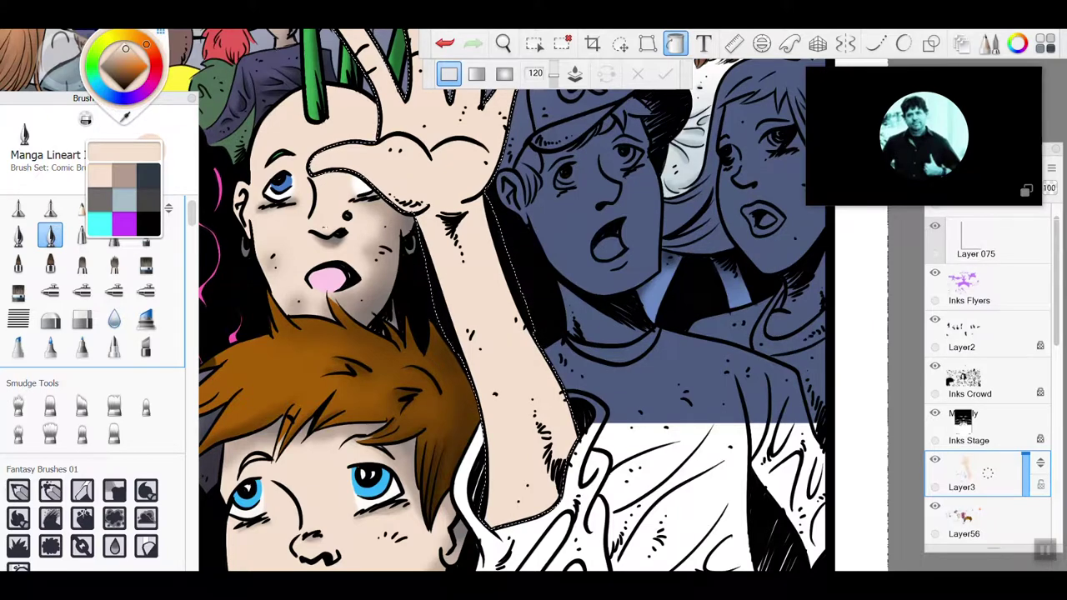
Step: Shade the right edge of the selected forearm in taupe with the Manga Hard Airbrush, adjusting the brush size
scroll(367, 284, down, 3)
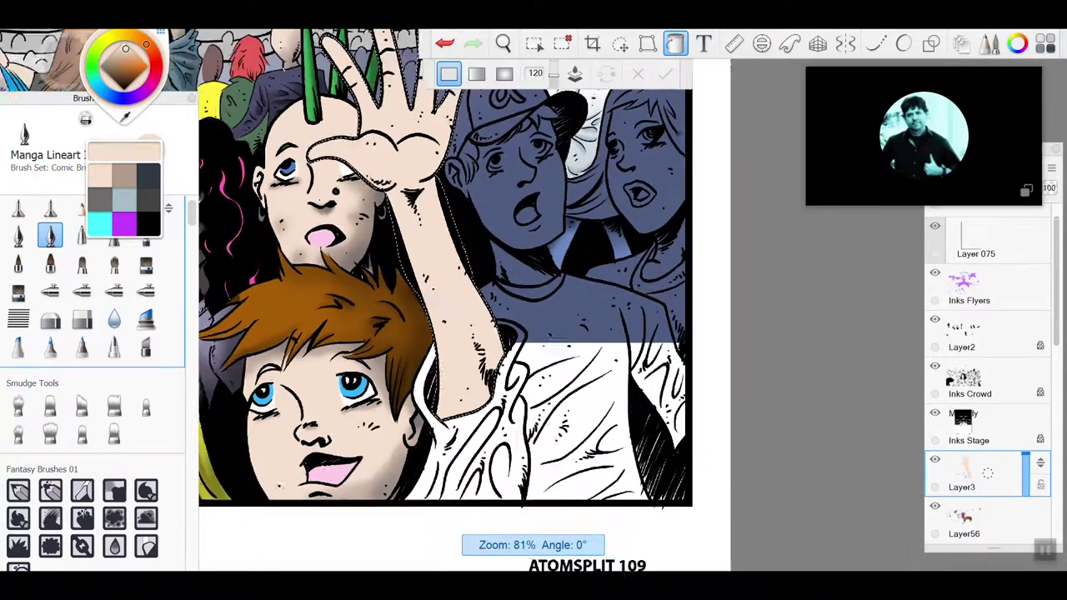
scroll(367, 333, up, 3)
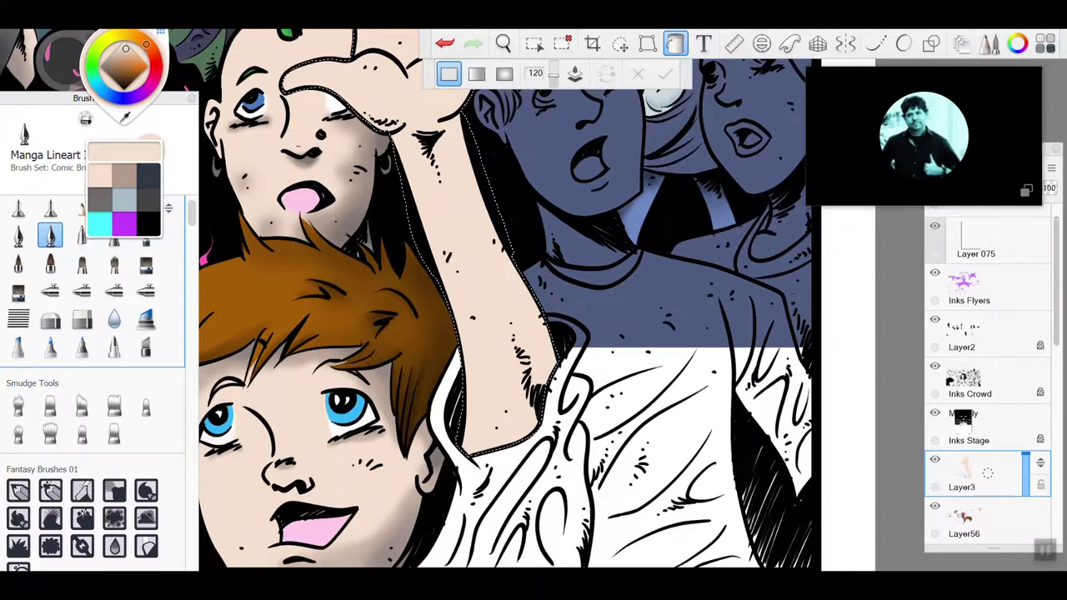
click(123, 177)
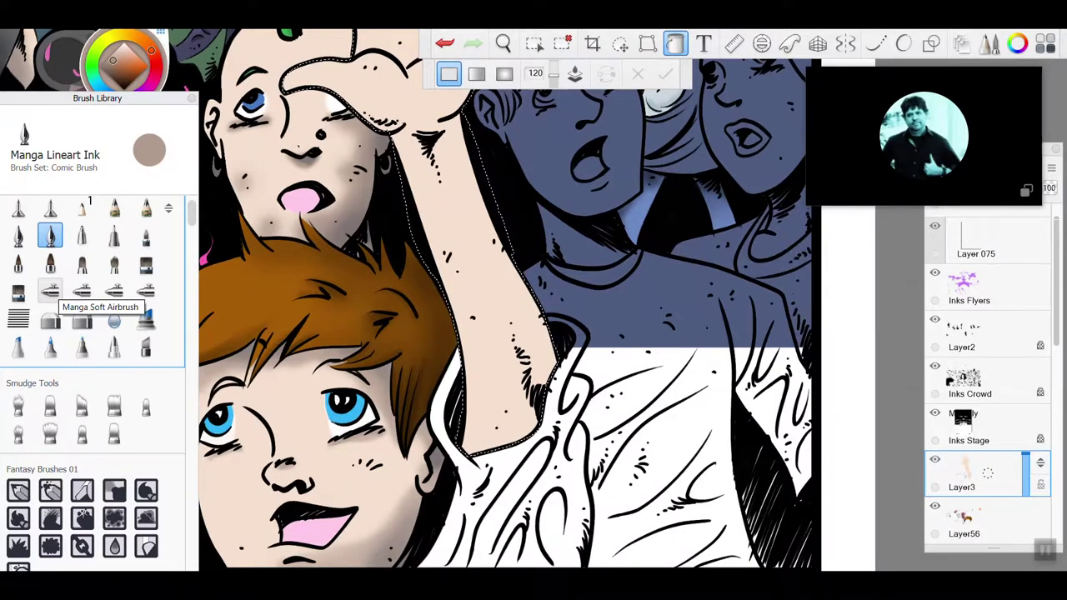
click(50, 290)
click(81, 291)
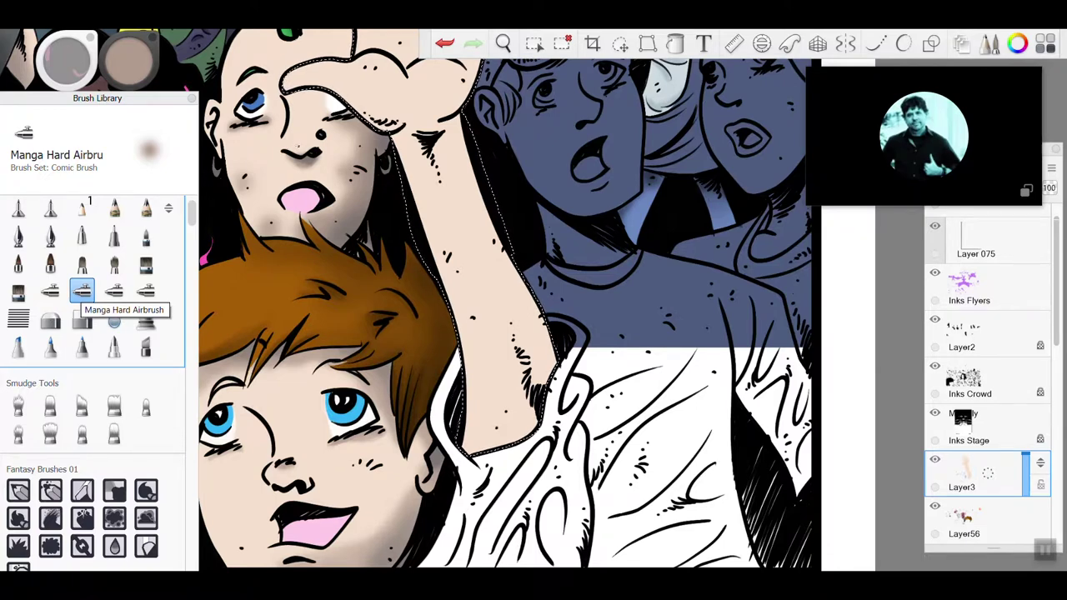
drag(72, 62, 376, 90)
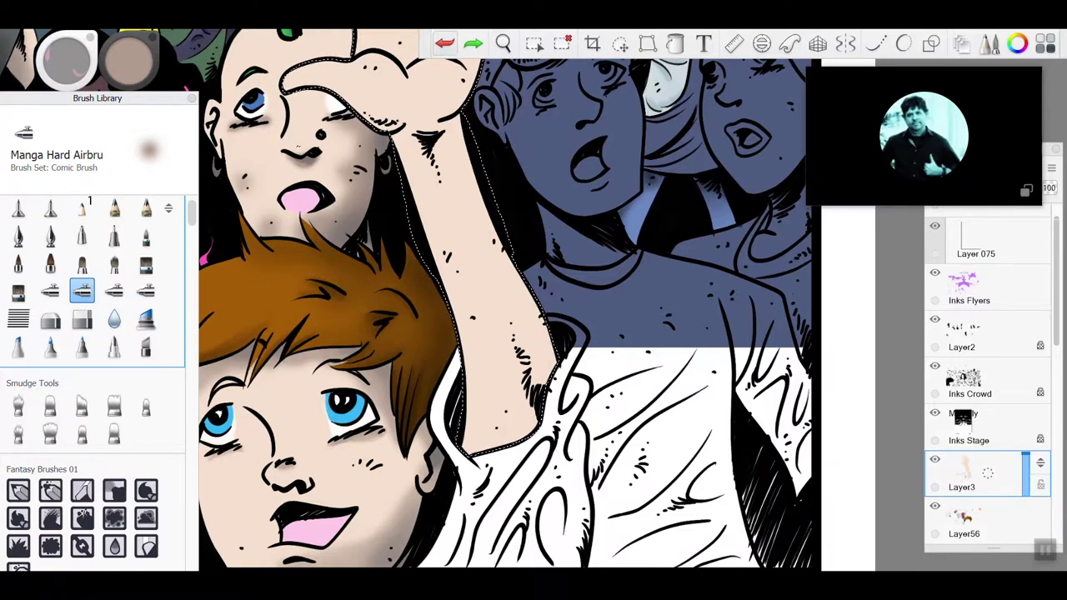
drag(67, 62, 92, 62)
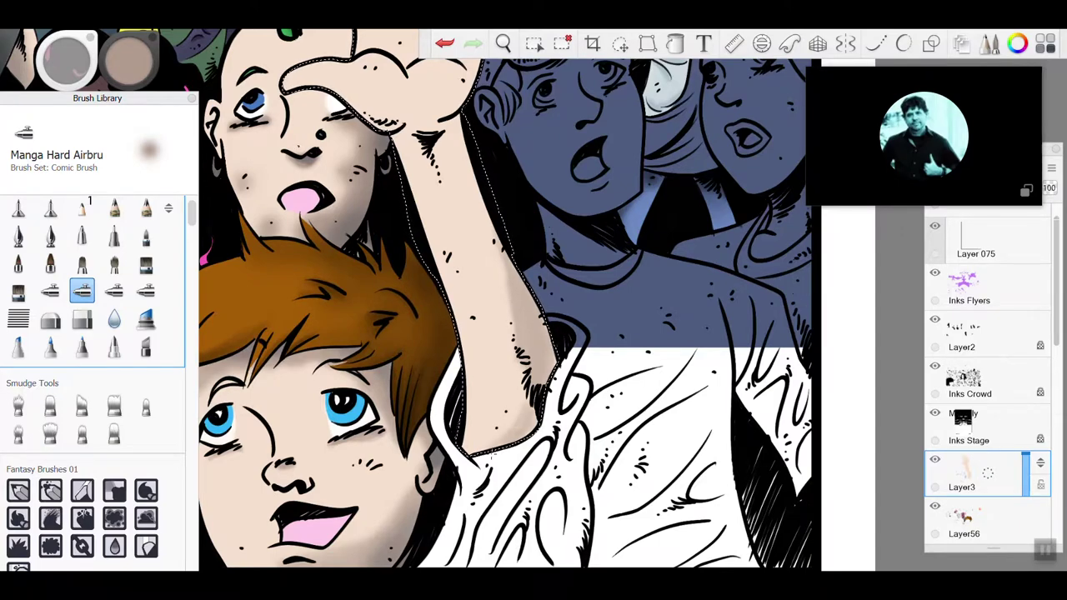
Step: Examine the shaded arm against the surrounding crowd and the whole page at several magnifications
scroll(471, 449, down, 5)
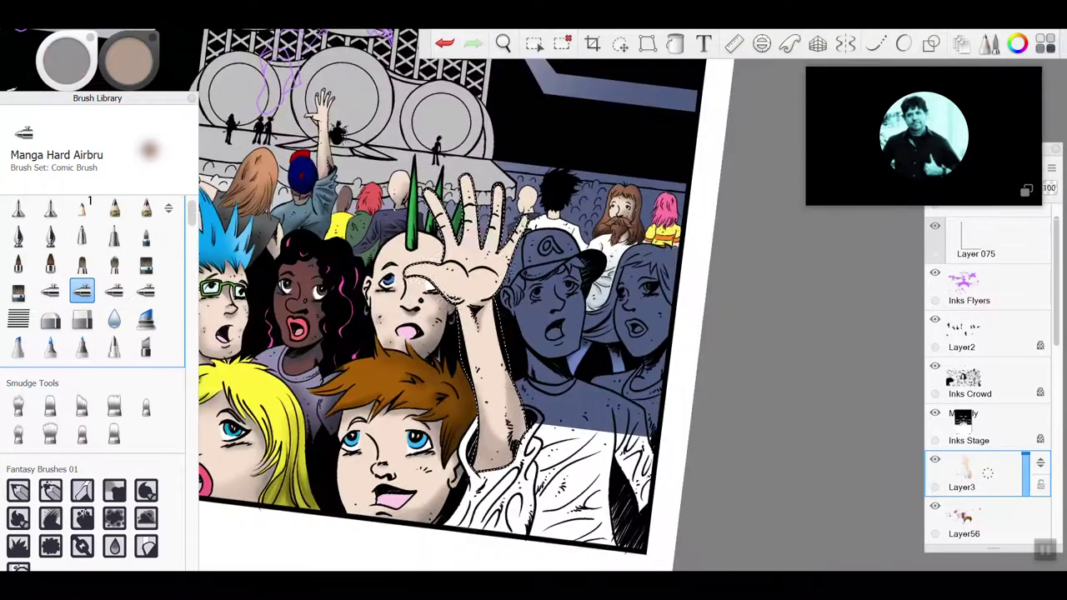
scroll(471, 333, down, 1)
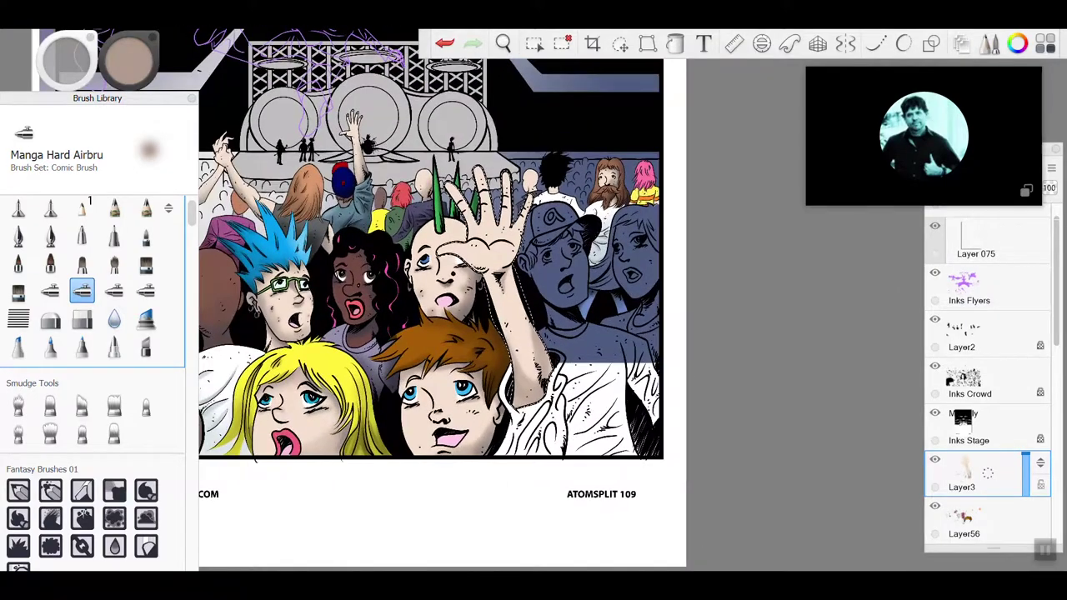
scroll(442, 300, up, 3)
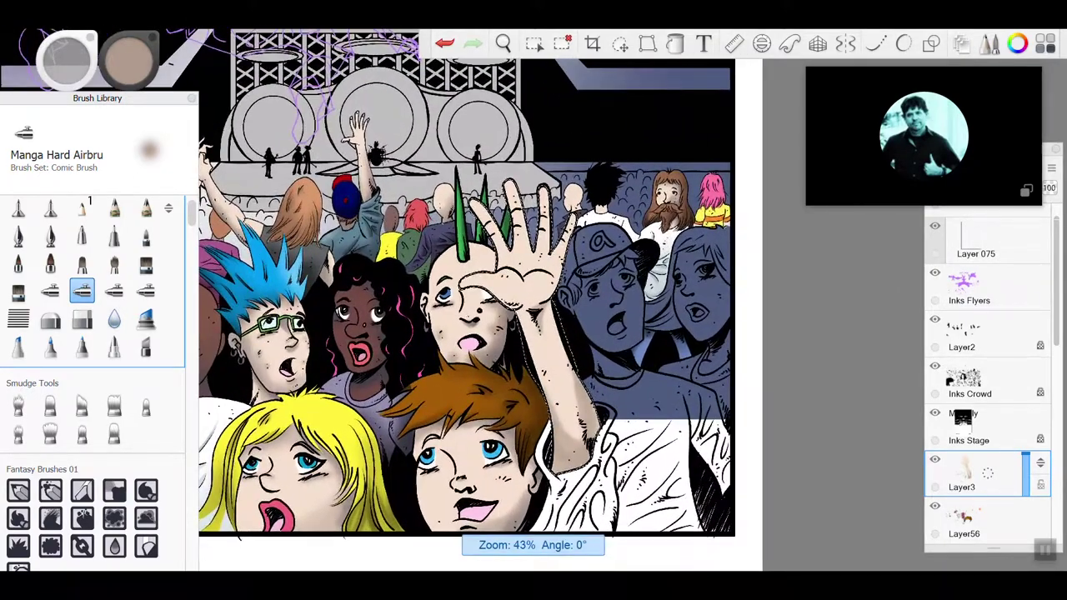
scroll(467, 300, up, 1)
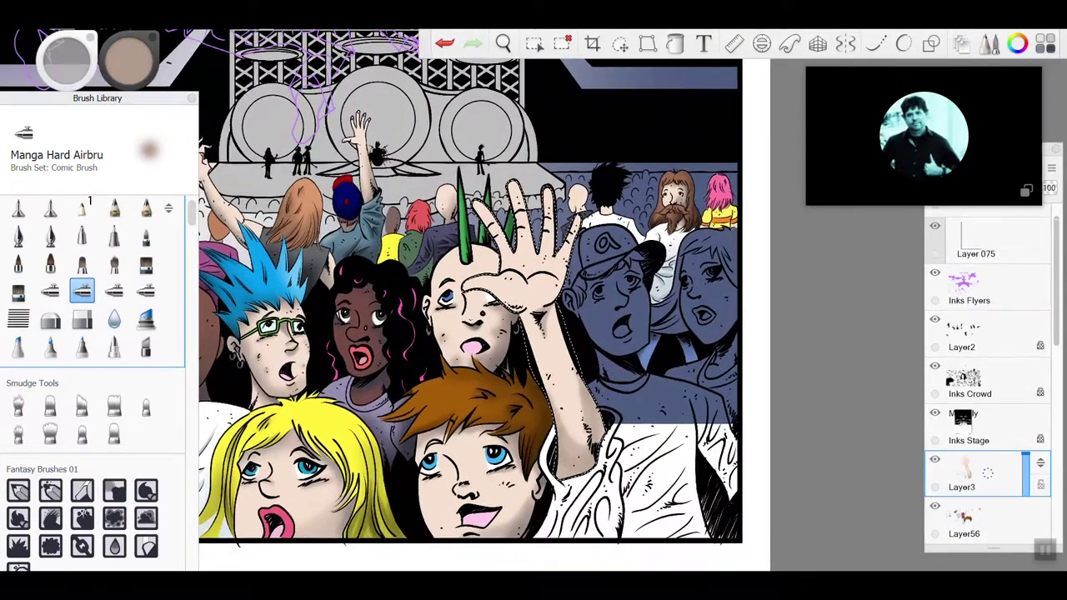
scroll(575, 224, down, 1)
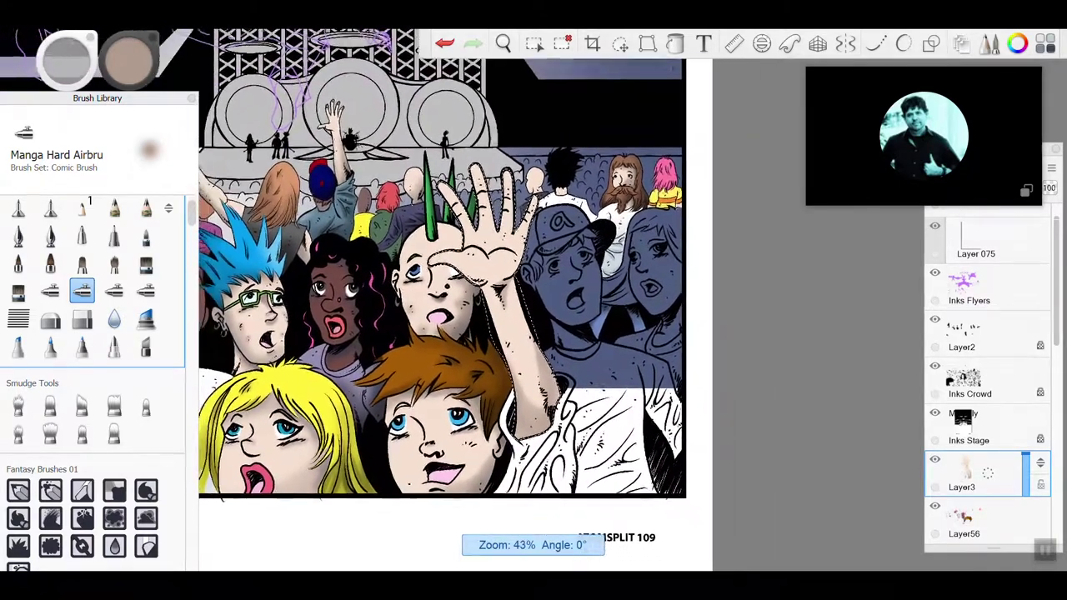
scroll(500, 317, down, 4)
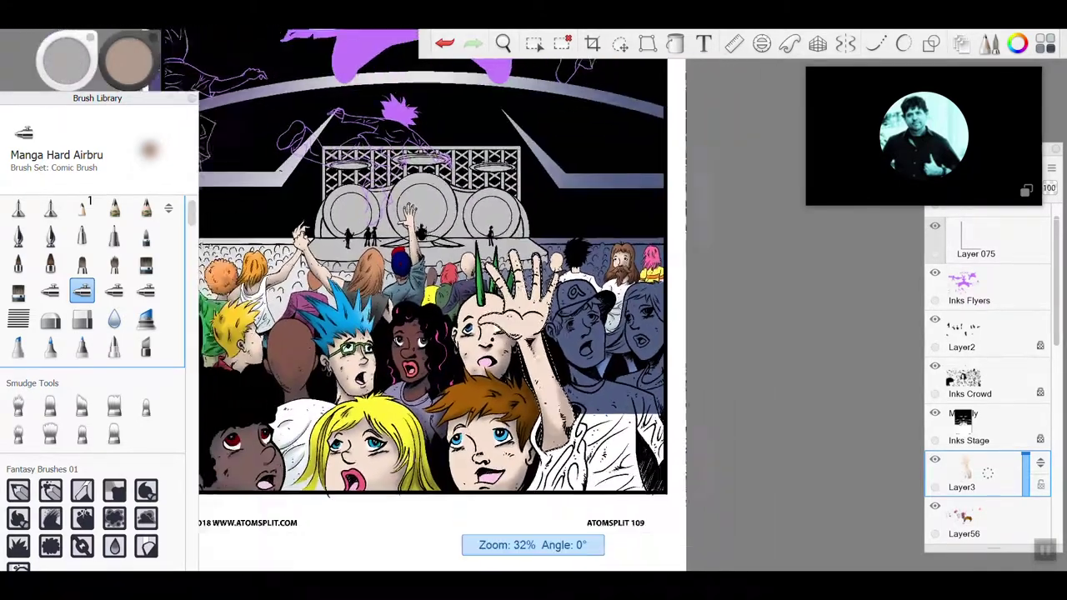
scroll(466, 316, down, 3)
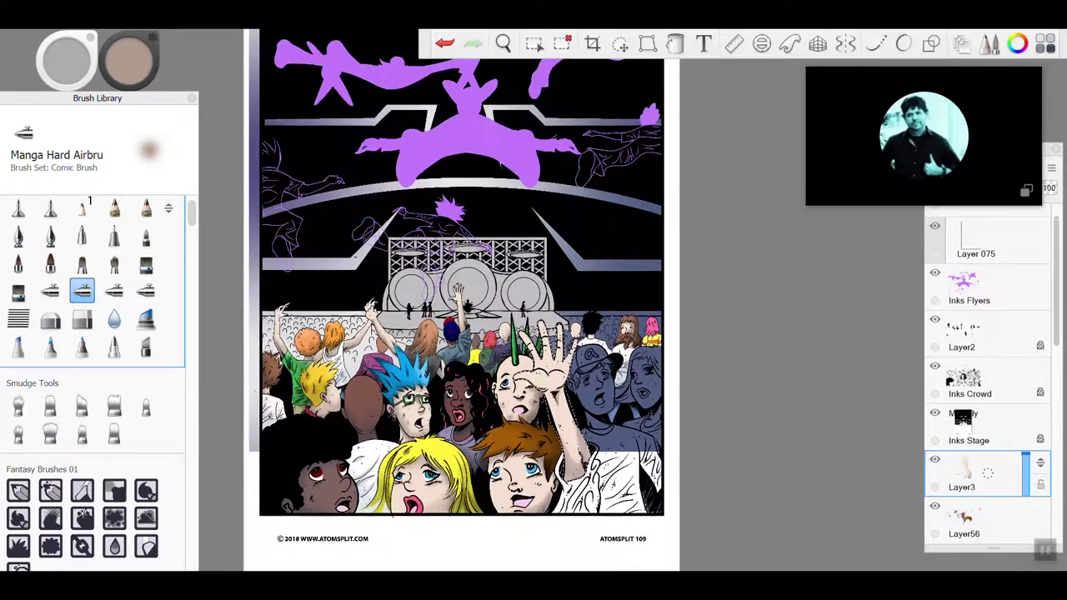
scroll(458, 300, down, 4)
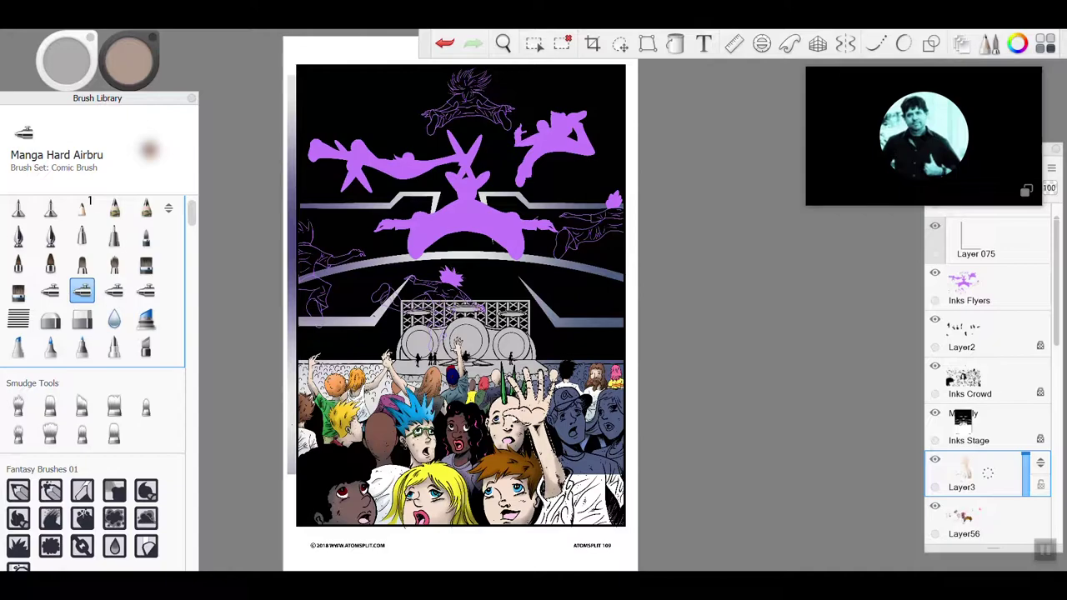
scroll(467, 300, up, 1)
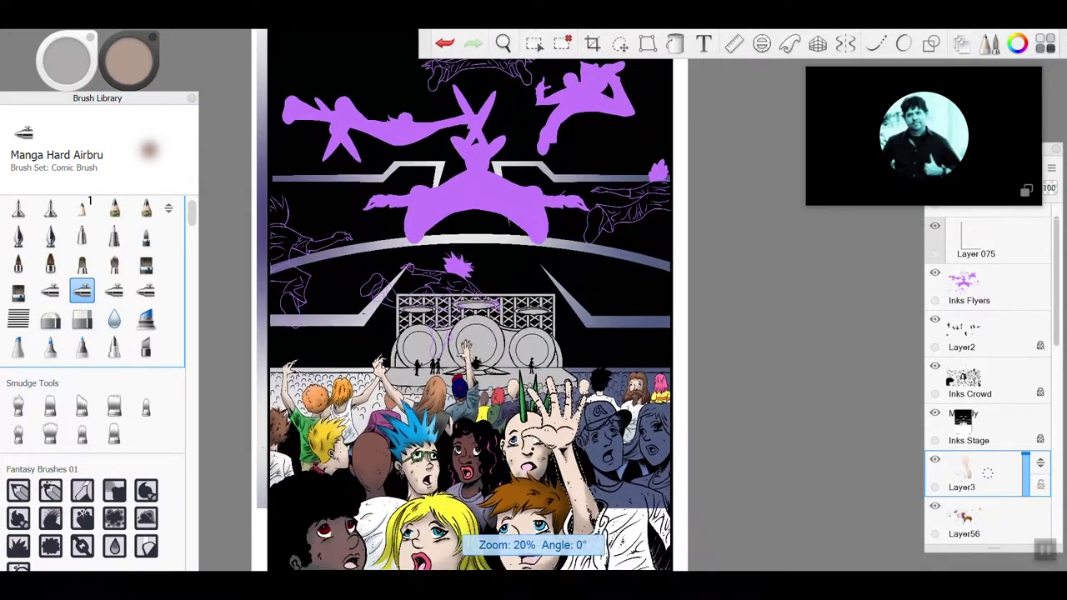
scroll(467, 300, down, 1)
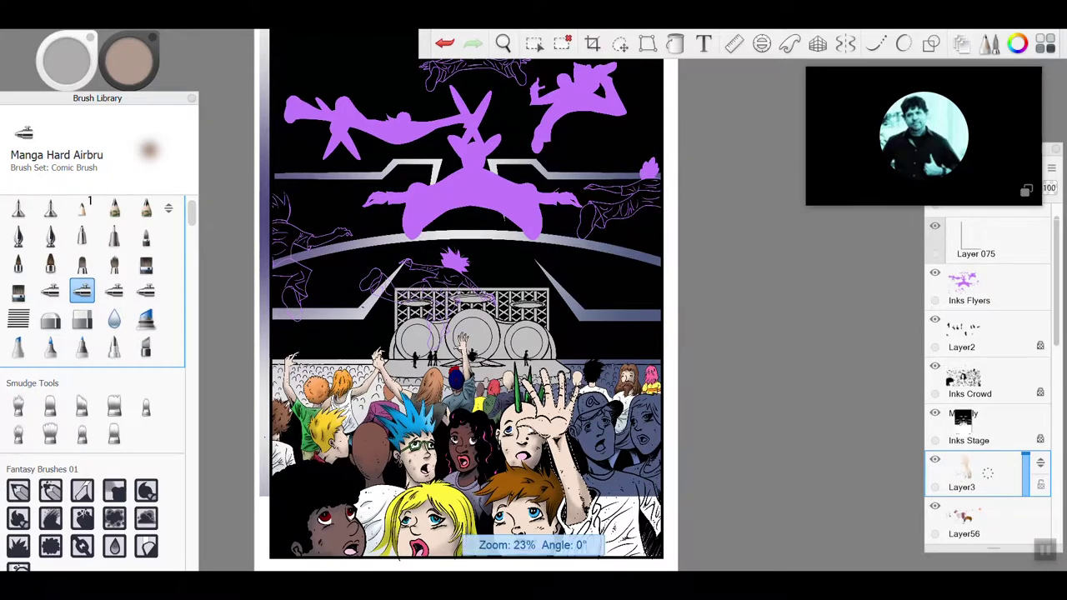
scroll(466, 300, up, 2)
scroll(467, 300, down, 2)
scroll(466, 300, down, 1)
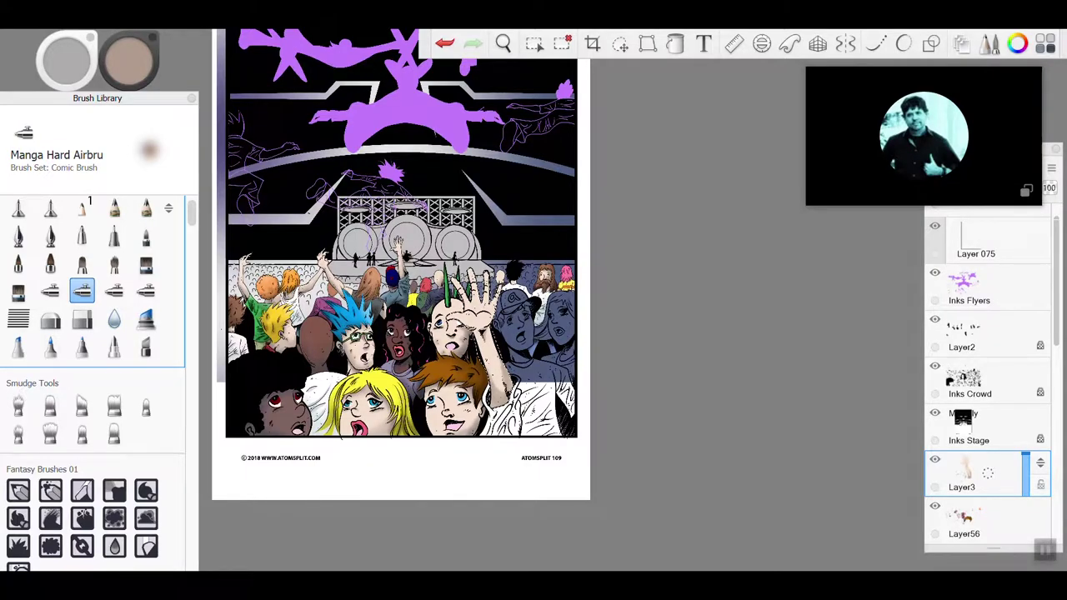
scroll(467, 300, up, 2)
scroll(467, 301, up, 3)
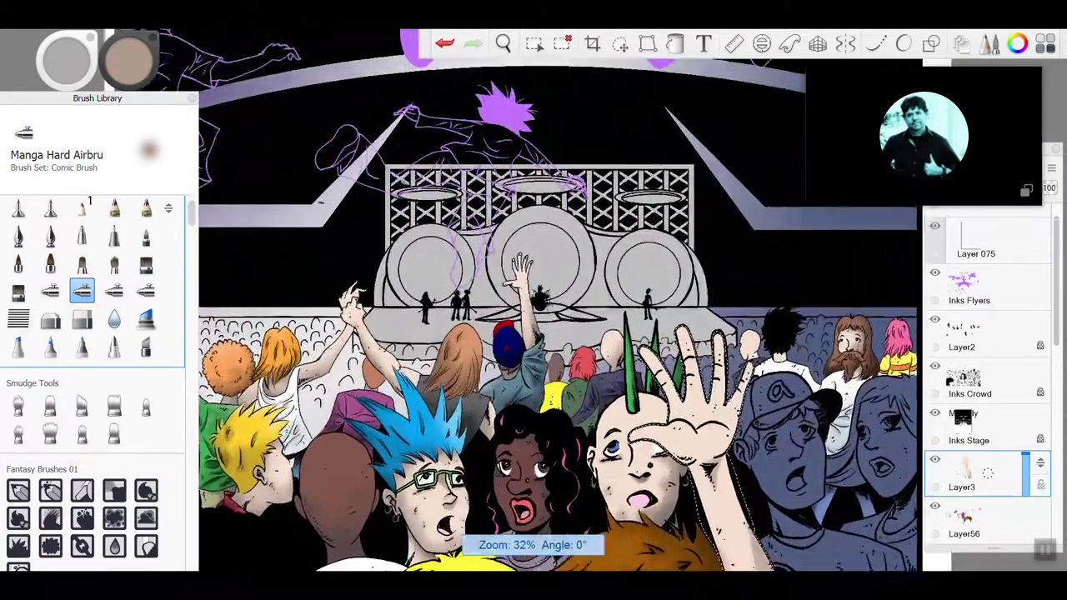
scroll(491, 300, up, 3)
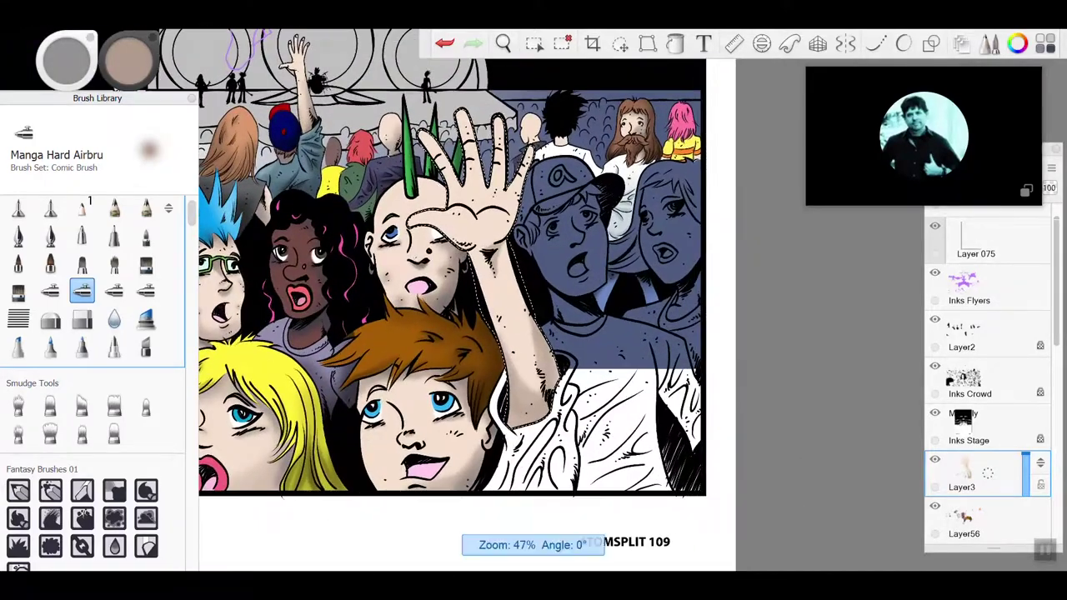
scroll(492, 300, up, 2)
scroll(492, 309, down, 2)
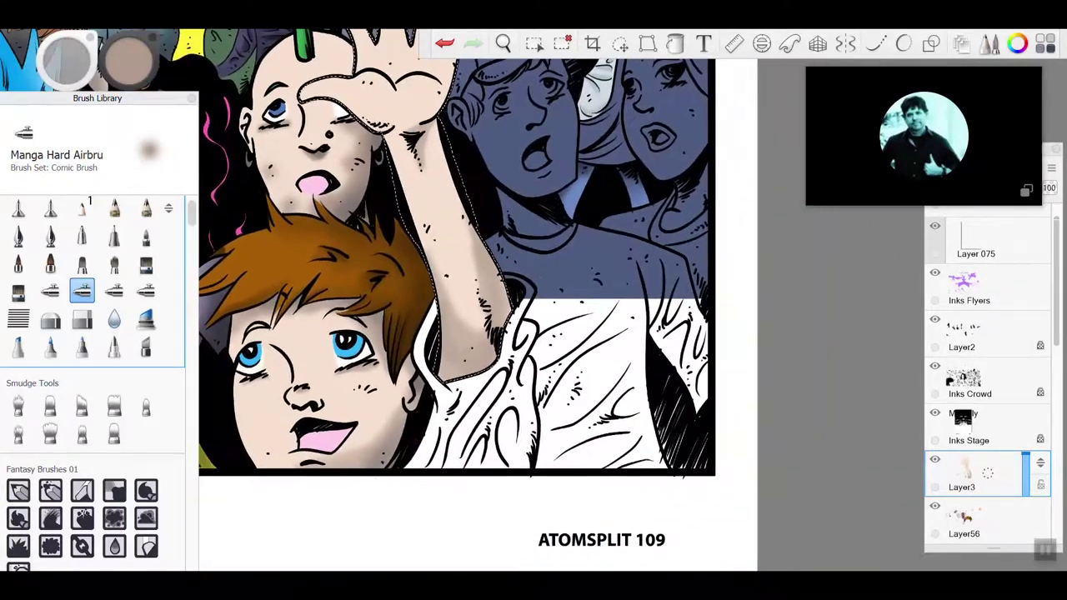
Step: Blend softer taupe shading along the forearm and below the wrist creases with the resized Manga Soft Airbrush
click(50, 291)
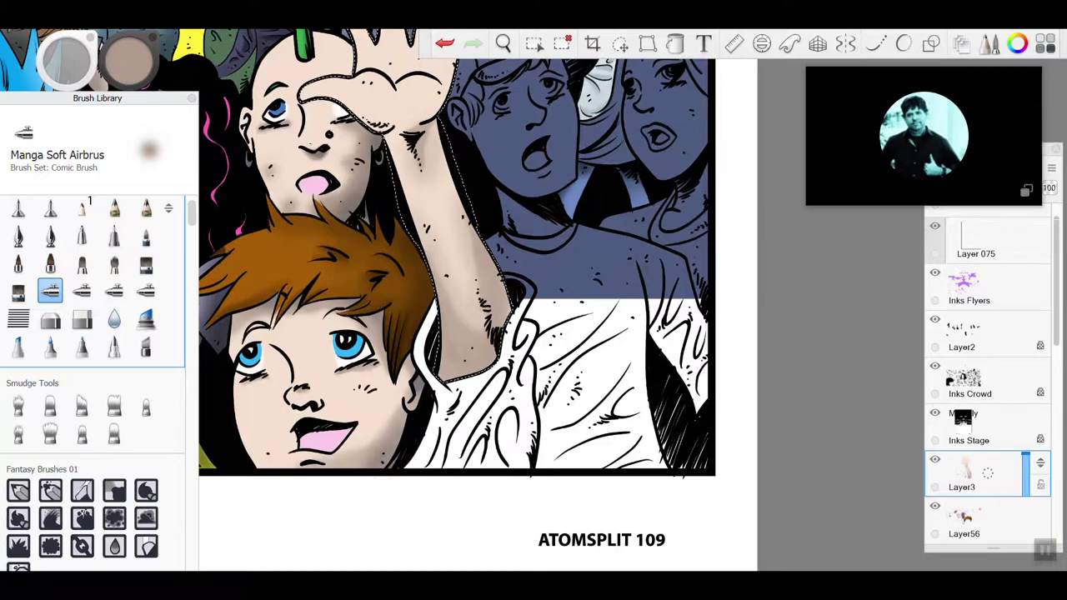
scroll(338, 92, up, 6)
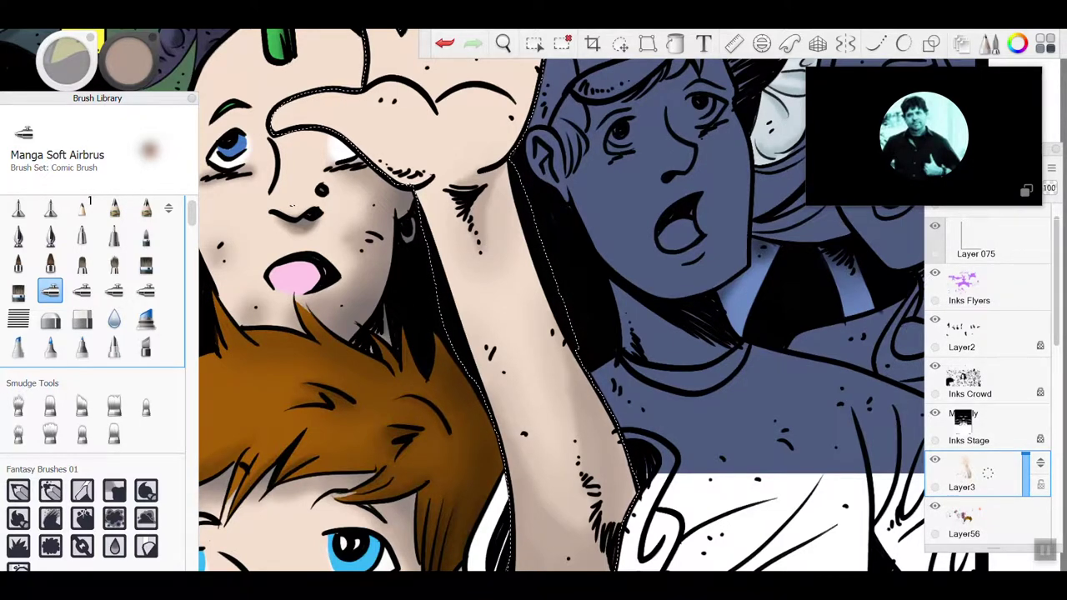
mouse_move(68, 60)
mouse_down()
mouse_move(69, 48)
mouse_move(71, 68)
mouse_move(49, 69)
mouse_up()
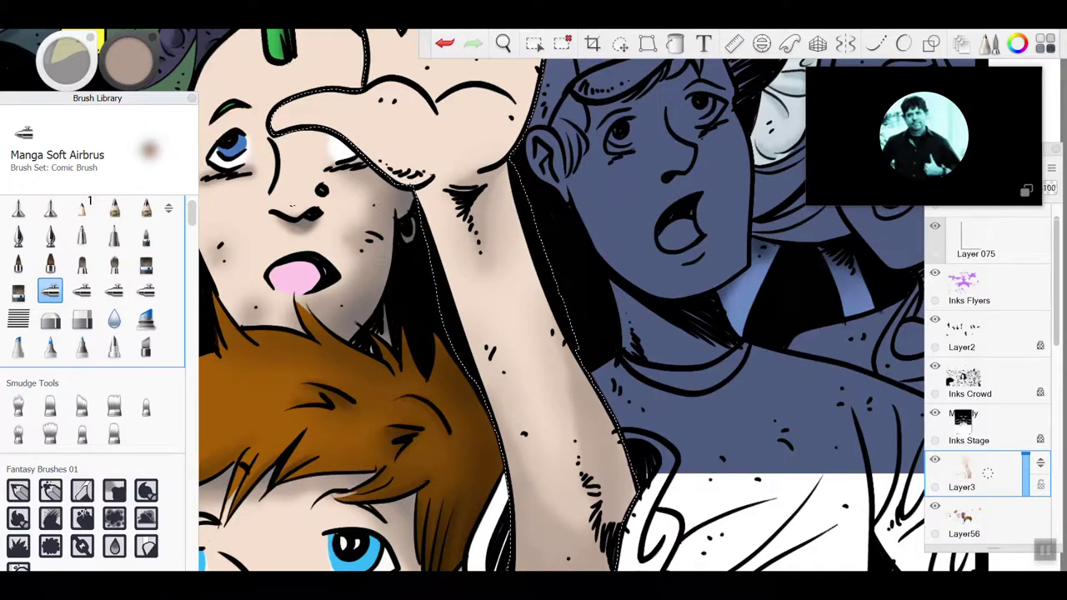
scroll(500, 300, down, 5)
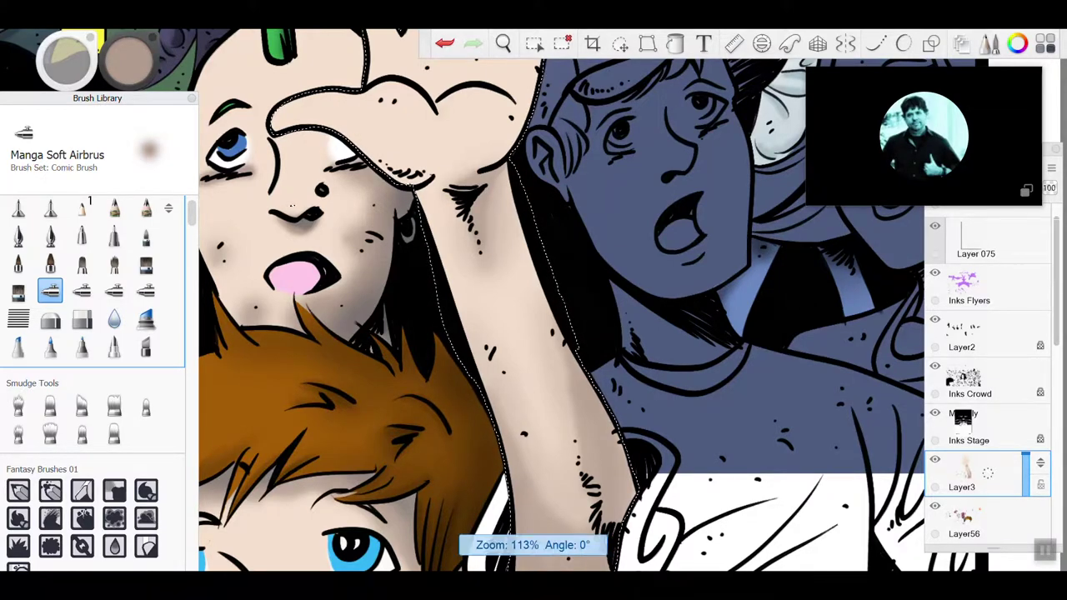
scroll(500, 300, up, 1)
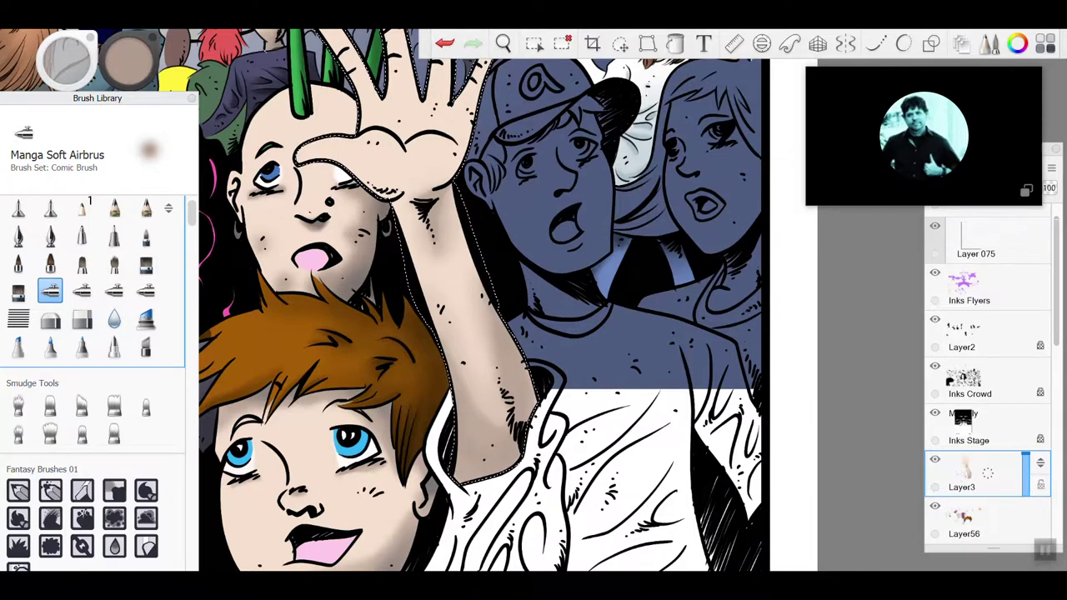
scroll(509, 315, down, 1)
Step: Switch back to the Manga Hard Airbrush and adjust its size for shading the base of the thumb on the raised hand
scroll(334, 68, up, 5)
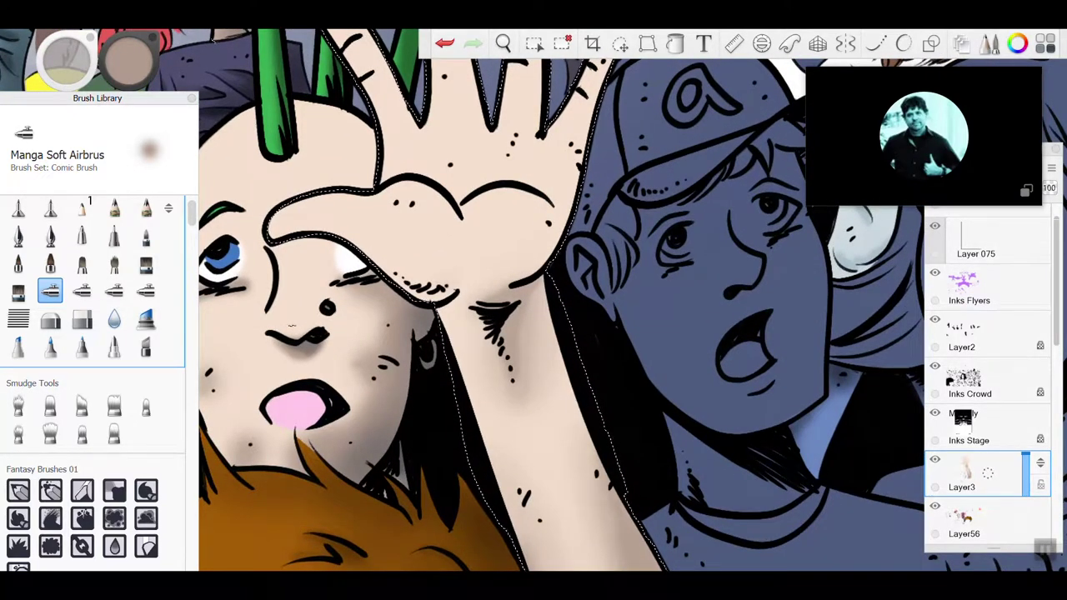
click(82, 290)
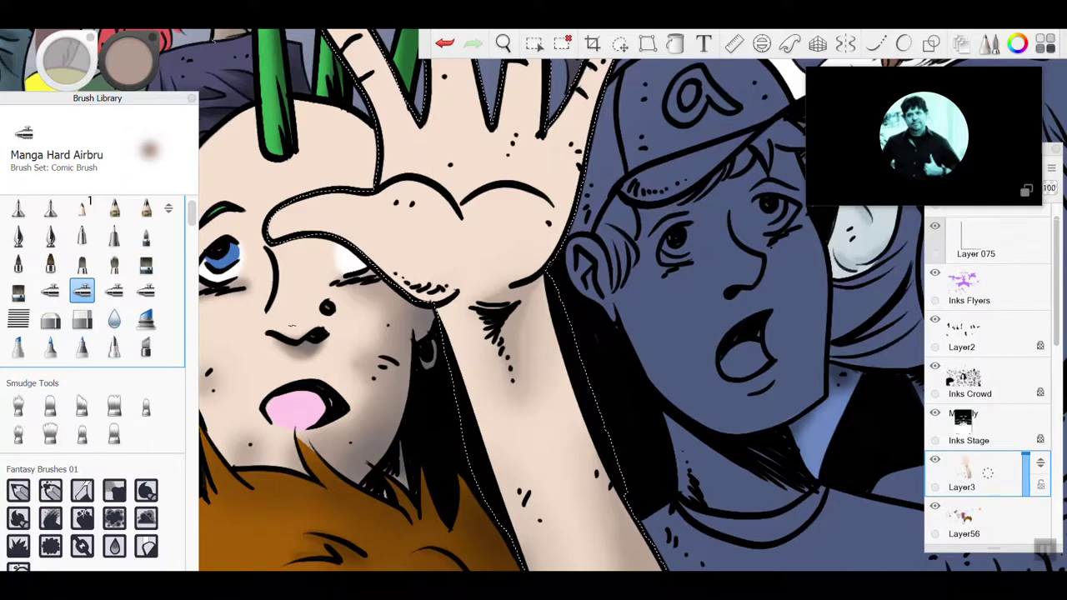
drag(66, 60, 113, 57)
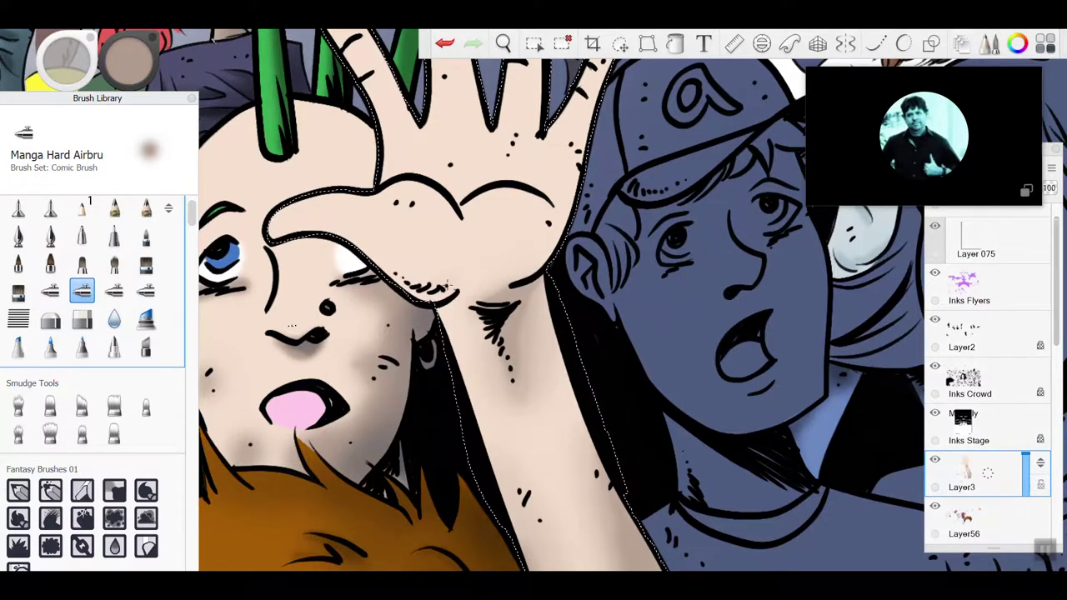